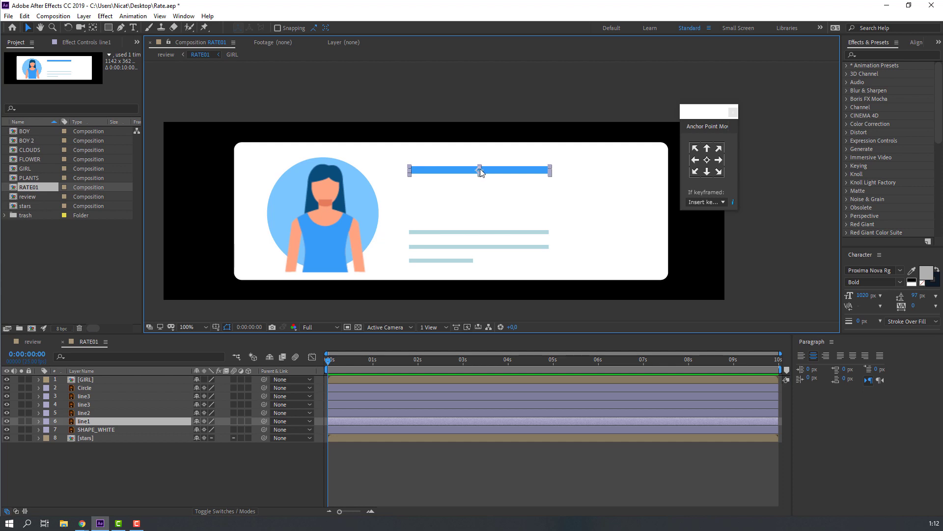
Move the anchor points of line1, line2 and both line3 layers to their left edges.
click(694, 161)
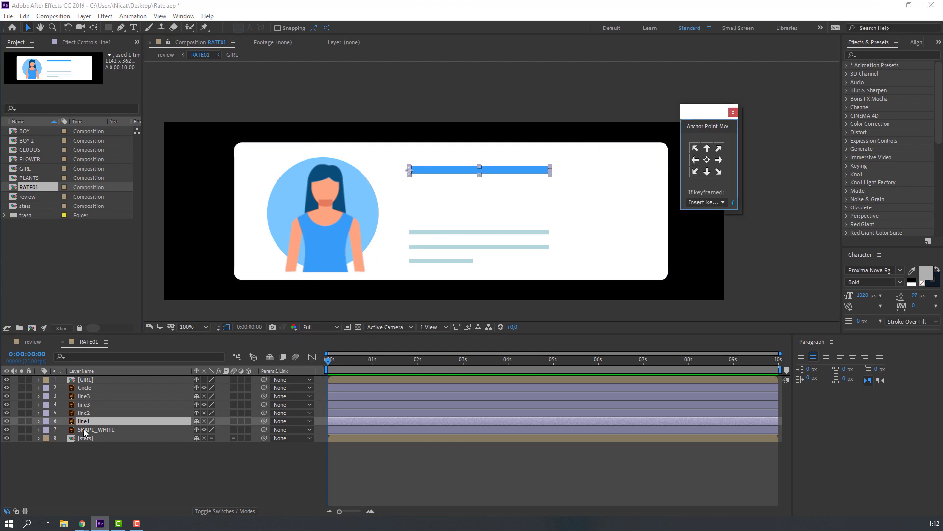
click(85, 413)
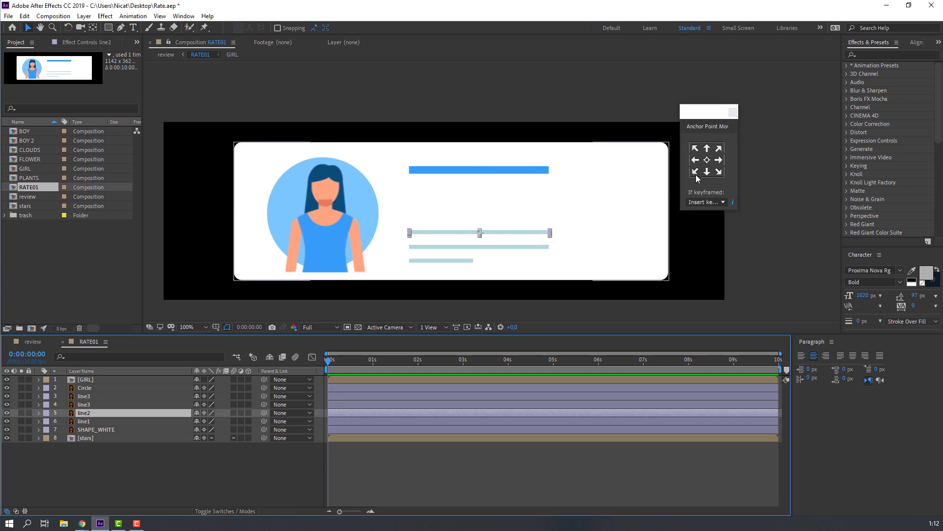
click(84, 405)
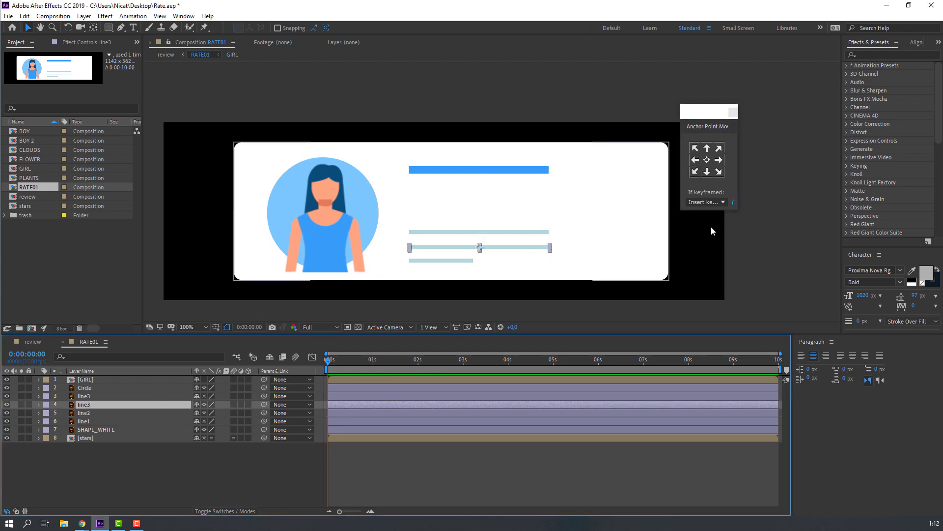
click(89, 396)
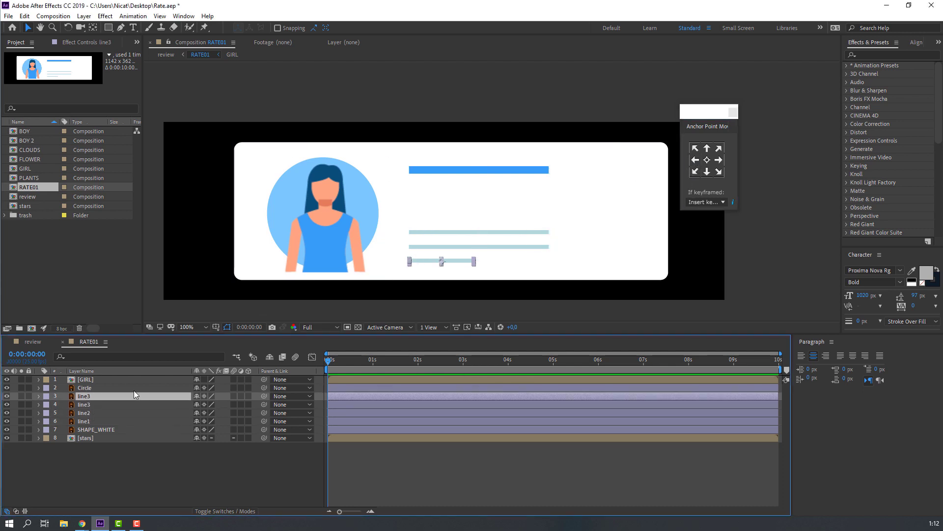
click(693, 163)
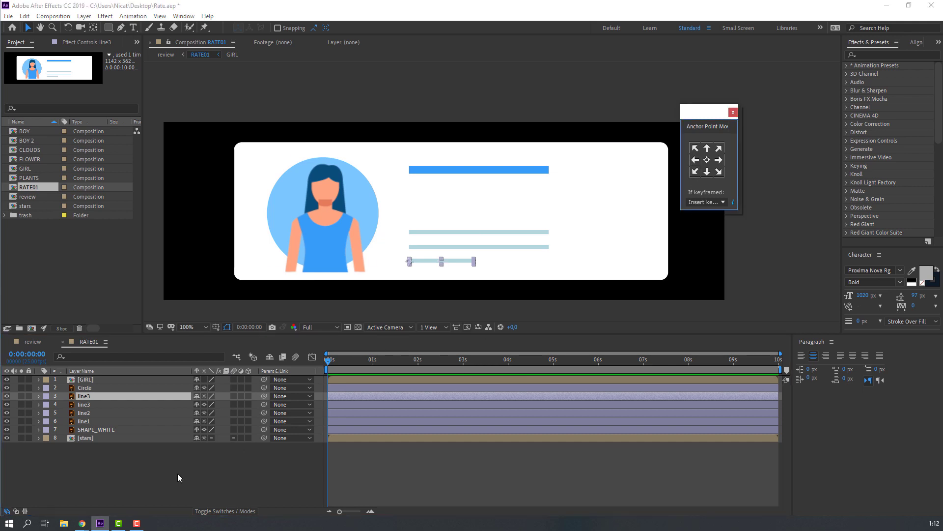
click(474, 246)
click(474, 232)
click(475, 171)
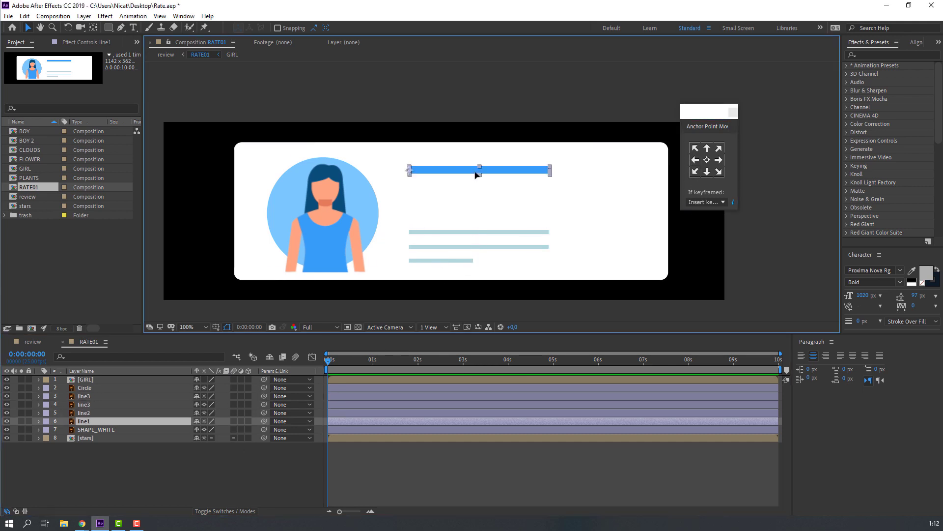
click(115, 485)
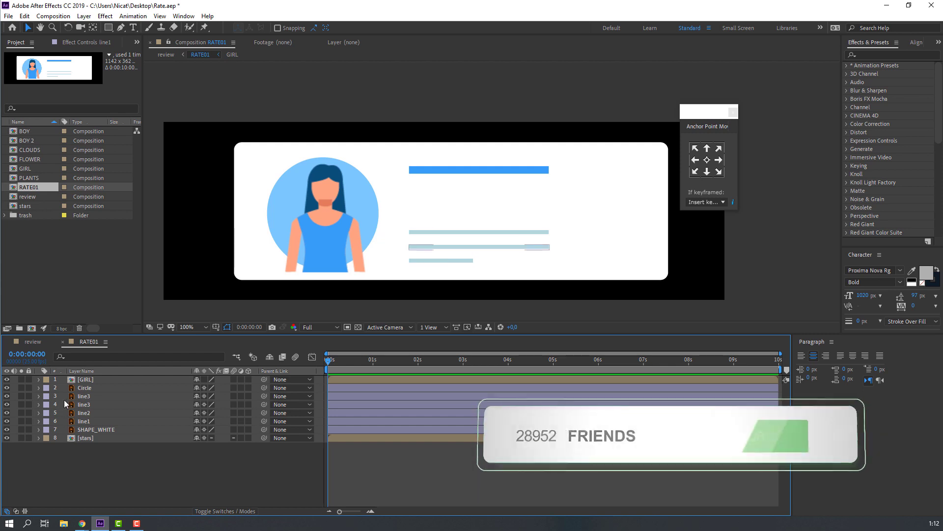
Move the GIRL layer's anchor point to its bottom centre and close the anchor point tool.
click(89, 381)
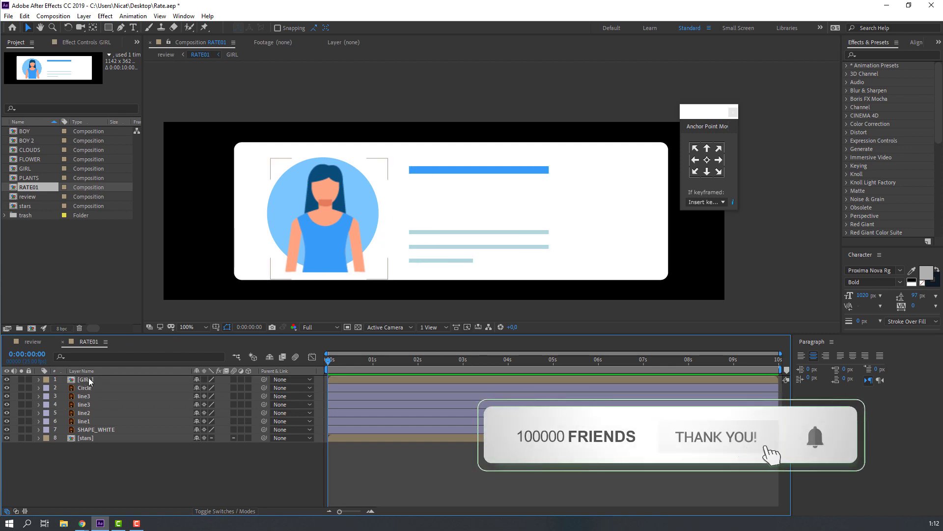
click(707, 172)
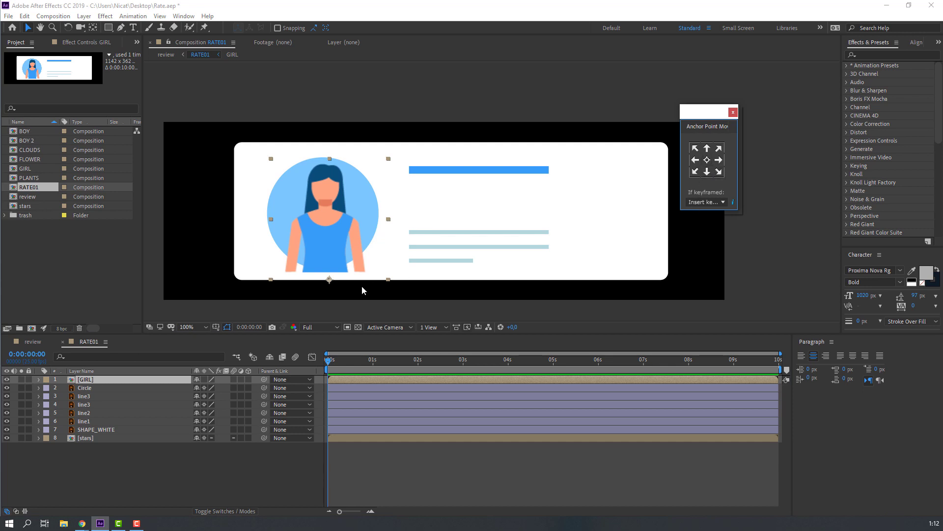
click(204, 471)
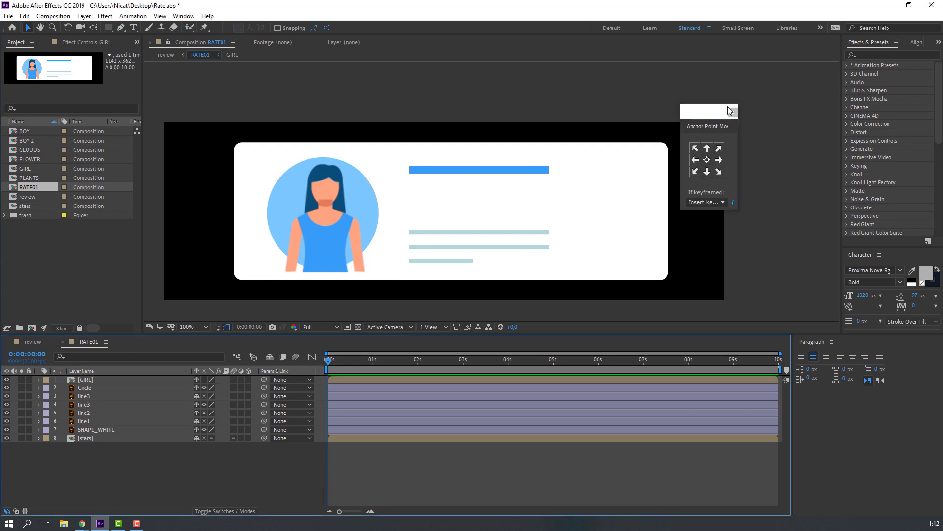
click(732, 113)
click(146, 482)
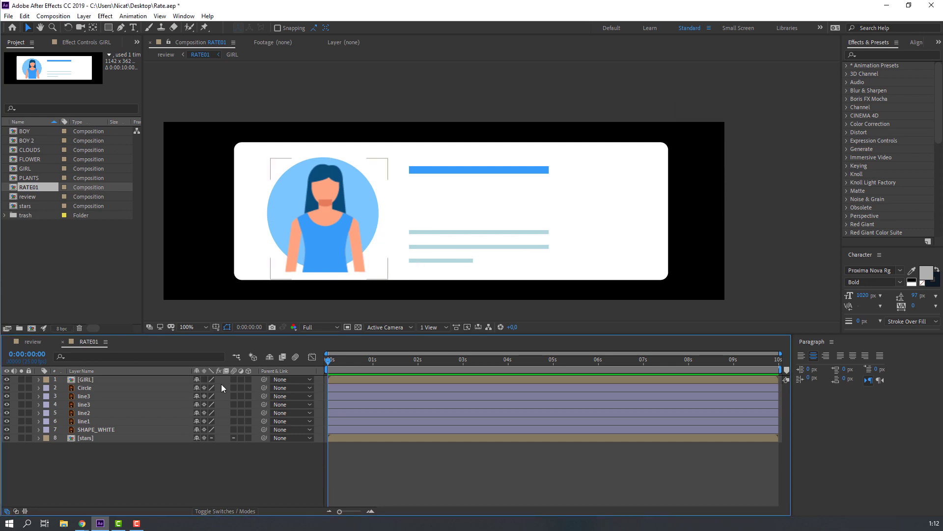
Add Scale keyframes to the four line layers at 0 seconds and at 1 second.
click(87, 419)
shift+click(87, 397)
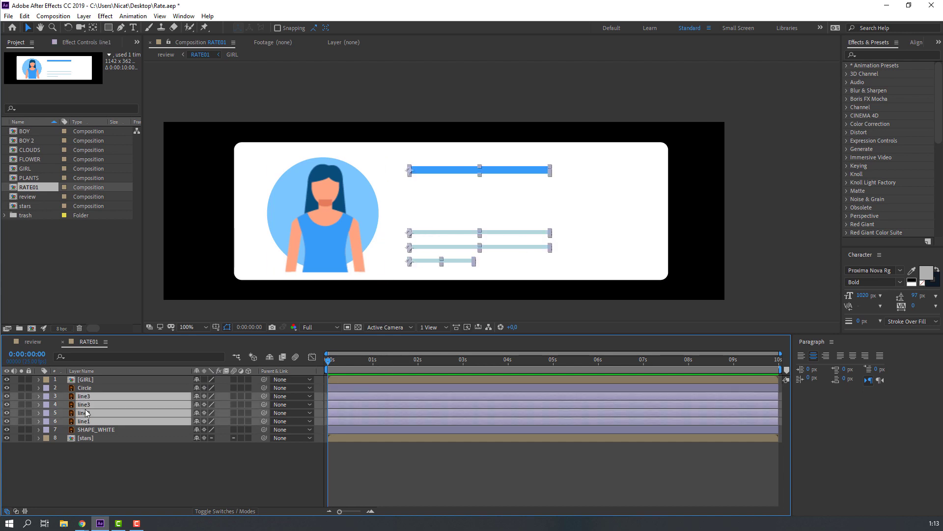
click(22, 395)
click(21, 394)
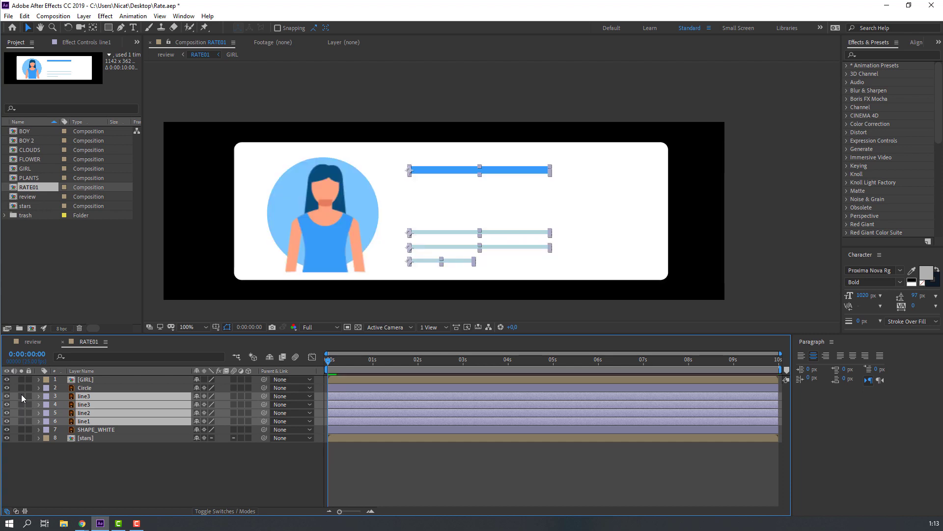
key(s)
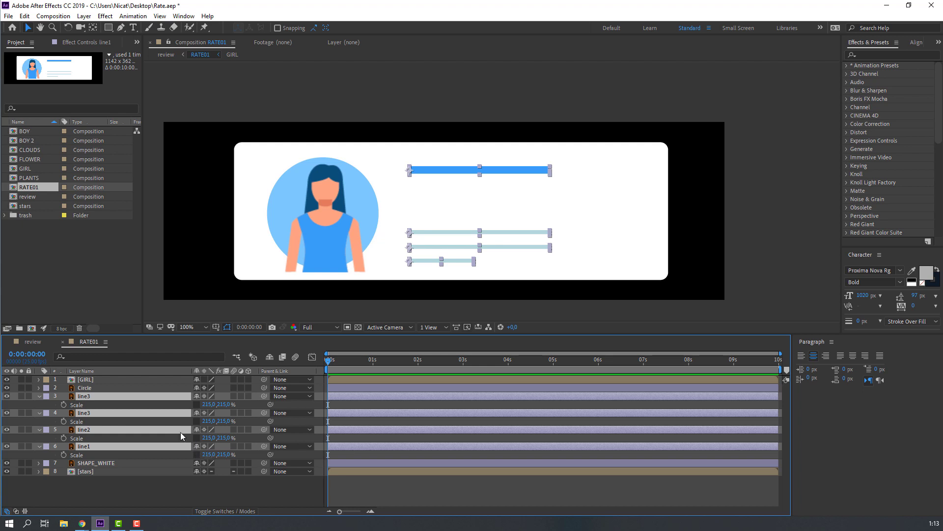
click(64, 405)
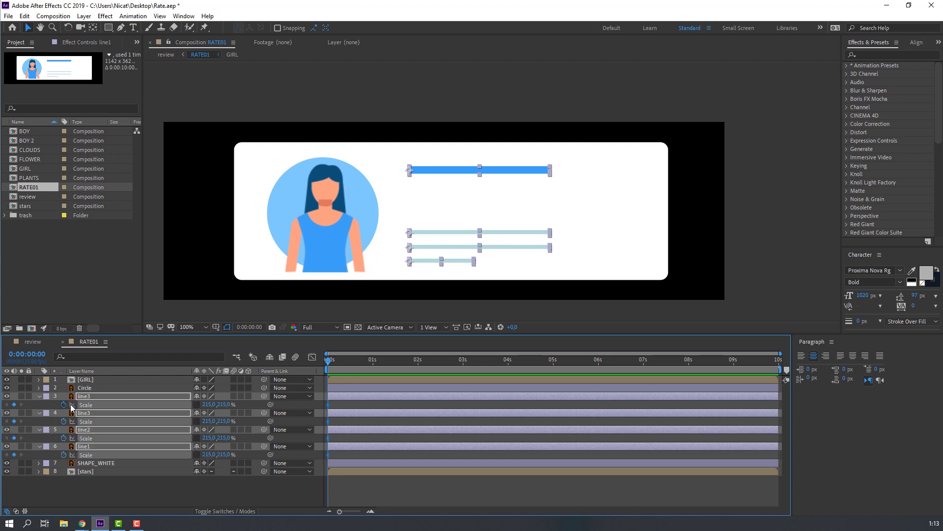
drag(375, 366, 373, 362)
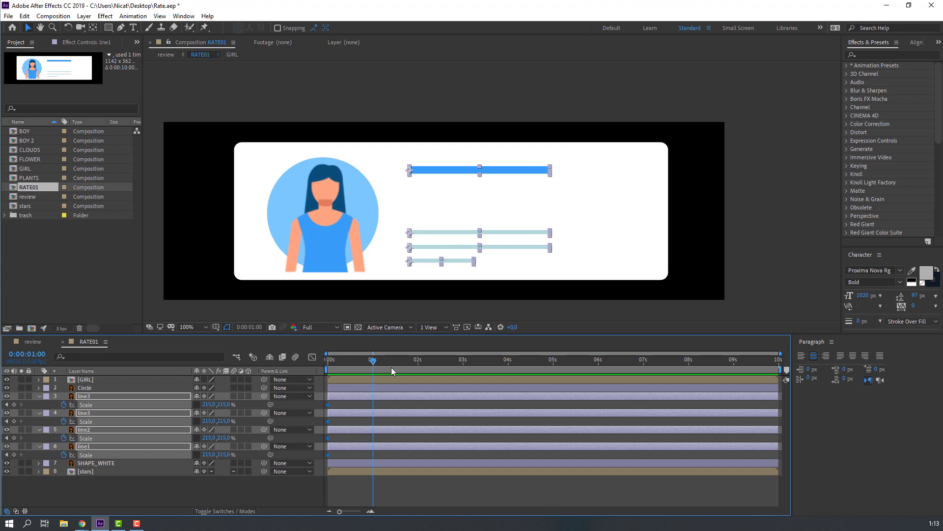
click(13, 437)
click(14, 454)
At 0 seconds, set only the horizontal scale of both line3 layers to 0%.
drag(371, 360, 319, 367)
click(251, 406)
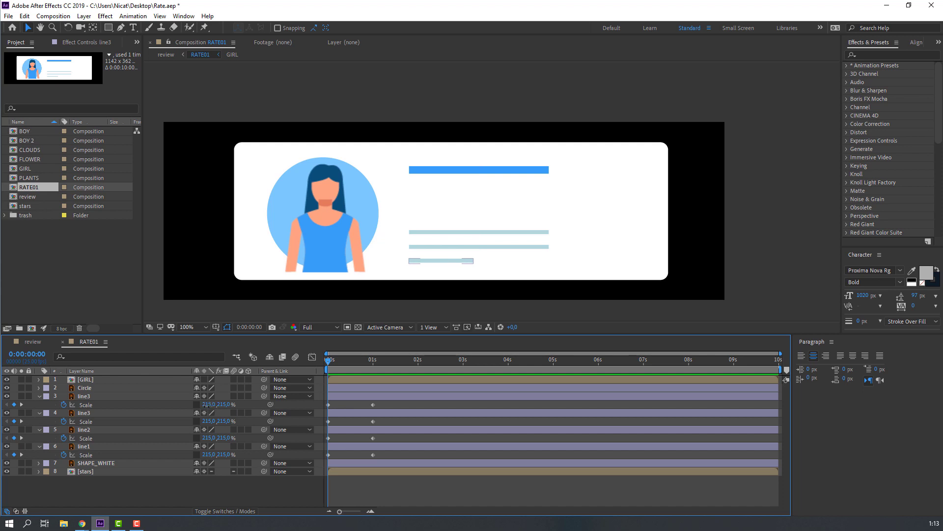
click(206, 406)
text(0)
key(Return)
click(210, 422)
text(0)
key(Return)
Set only the horizontal scale of line2 and line1 to 0% at 0 seconds and preview the animation.
click(210, 438)
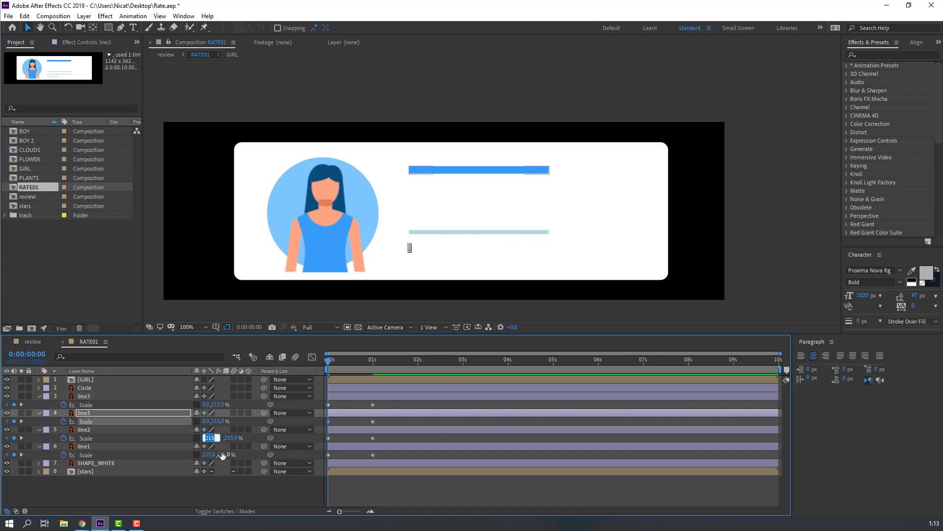
text(0)
key(Return)
click(209, 454)
text(0)
key(Return)
click(234, 482)
key(space)
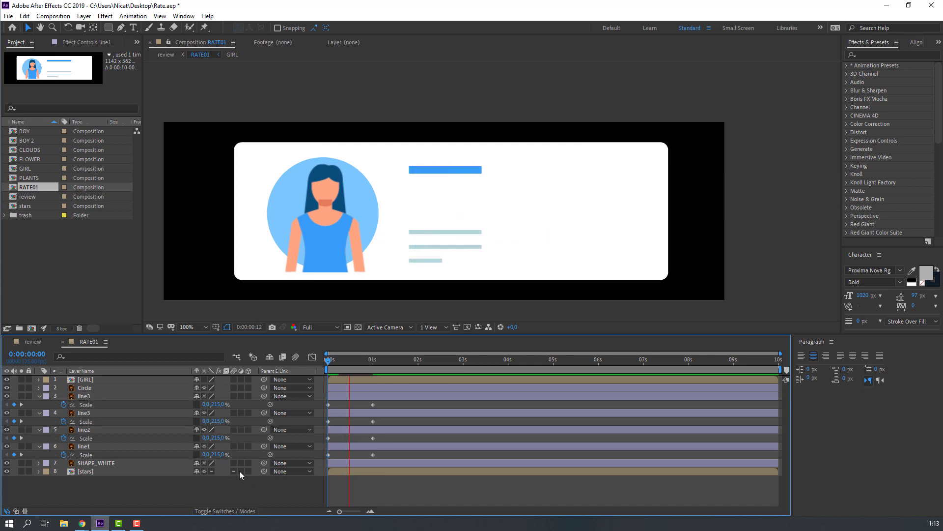
key(space)
Apply Easy Ease to all Scale keyframes of the four line layers.
drag(390, 403, 326, 467)
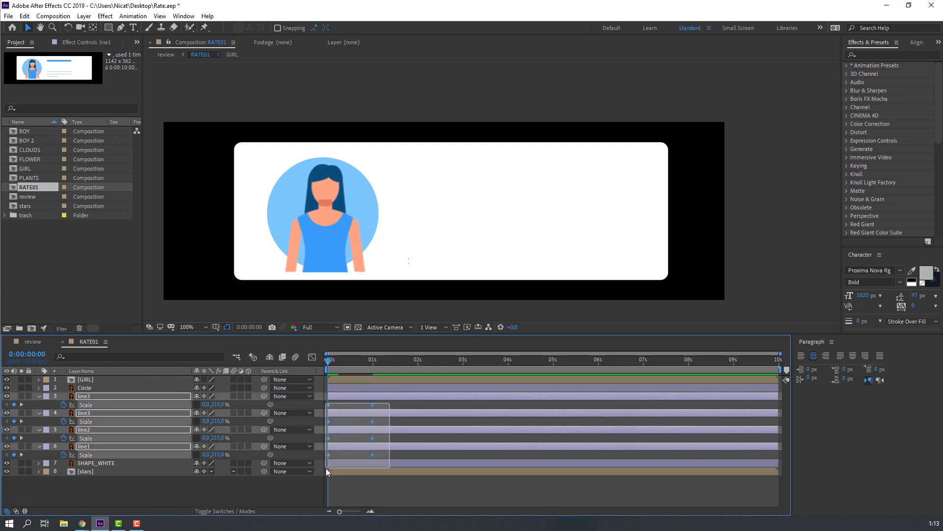
right_click(374, 405)
mouse_move(432, 398)
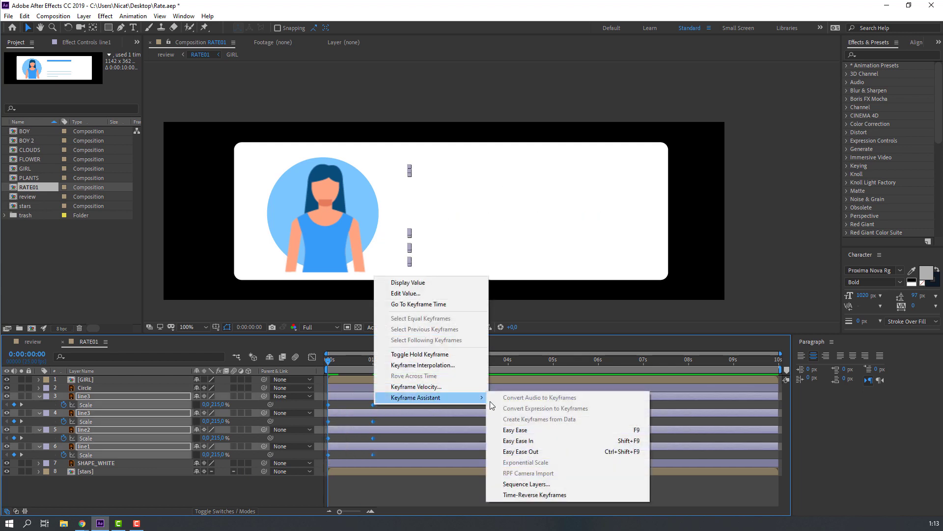
click(515, 431)
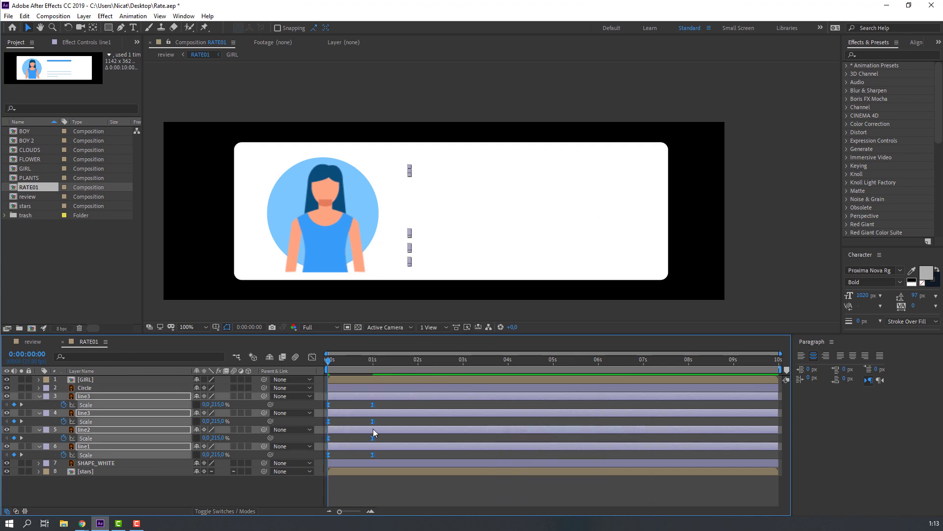
Adjust the lines' Scale speed curve in the Graph Editor for a stronger ease and preview the motion.
click(312, 357)
mouse_move(357, 474)
mouse_down()
mouse_move(330, 489)
mouse_move(419, 470)
mouse_move(369, 487)
mouse_move(361, 480)
mouse_up()
key(space)
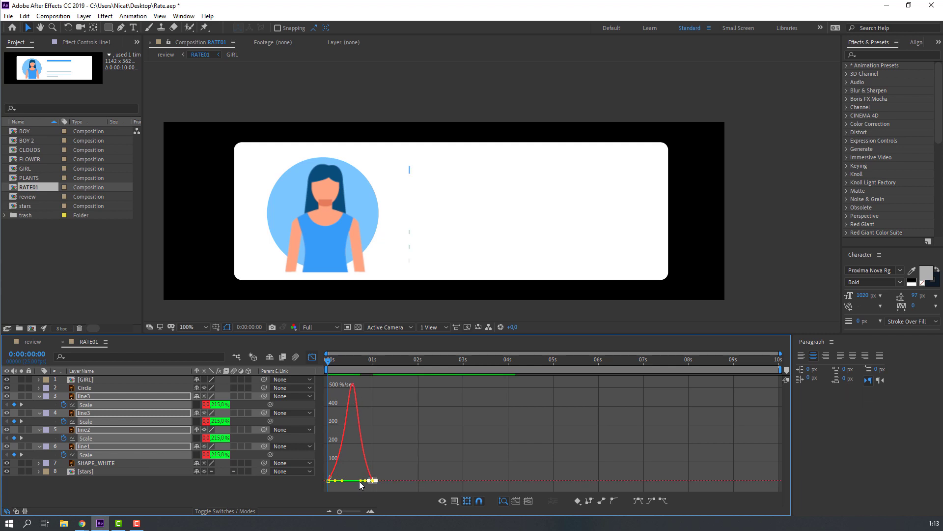
click(312, 356)
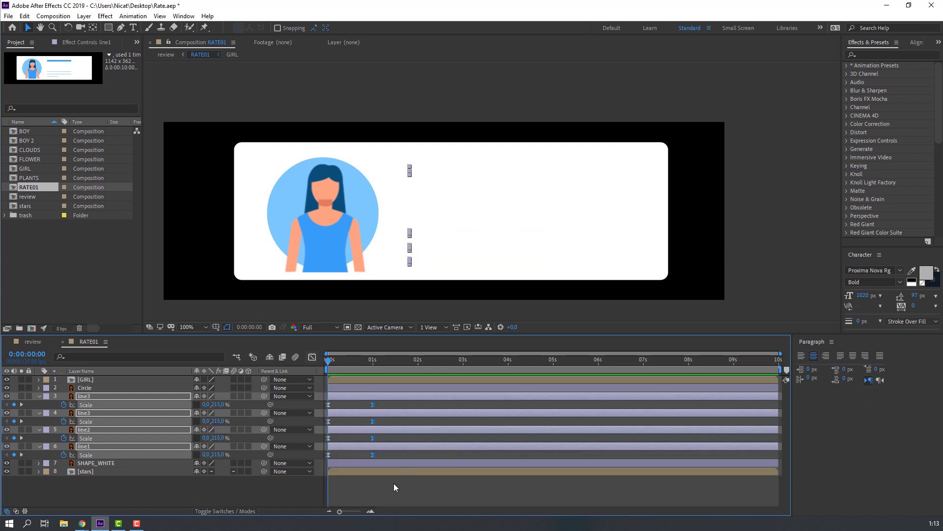
key(space)
Stagger the line layers after line1, starting line2 at about 0.4 s, the lower line3 layer at 0.65 s and the upper at 0.9 s.
click(347, 448)
click(341, 461)
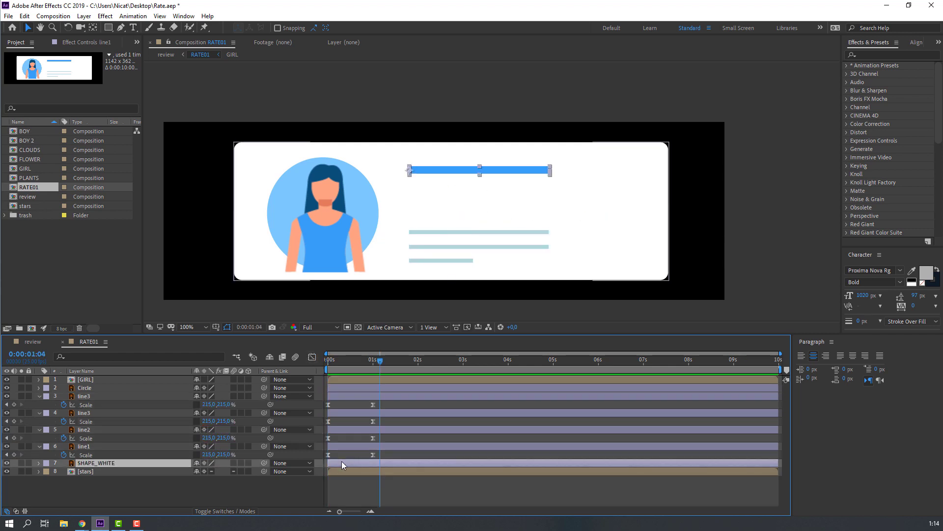
click(349, 447)
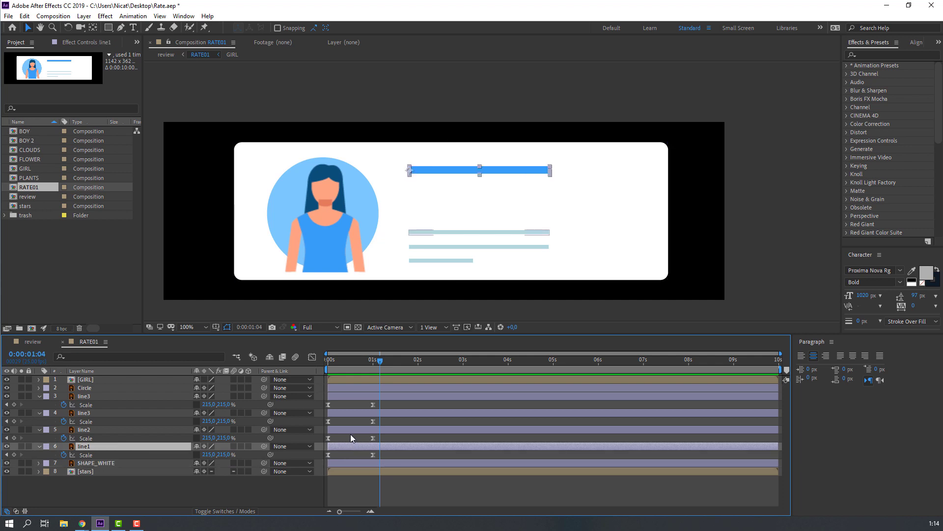
click(352, 431)
drag(355, 430, 396, 396)
click(352, 414)
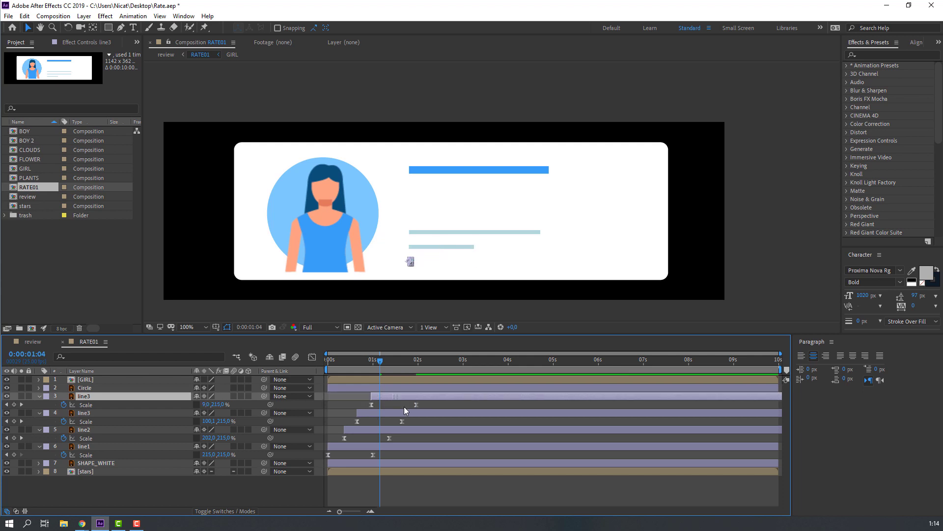
key(space)
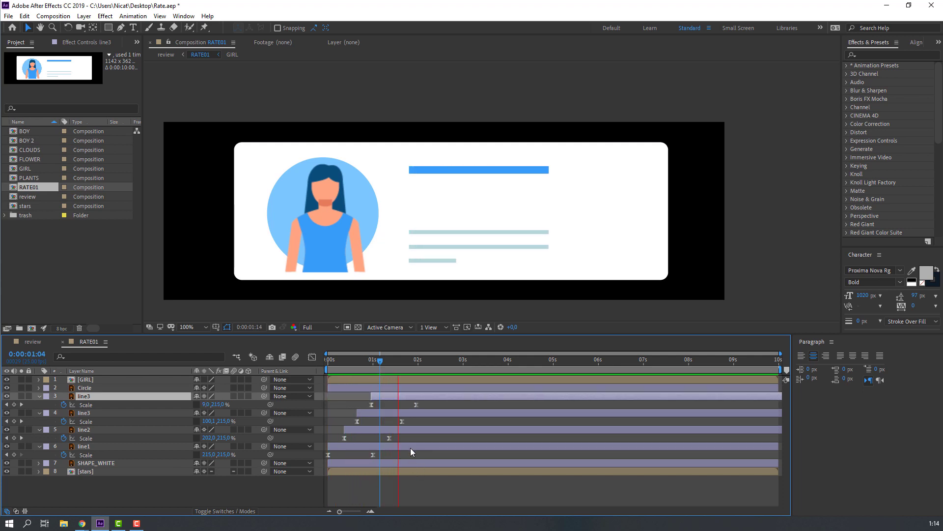
drag(400, 395, 397, 396)
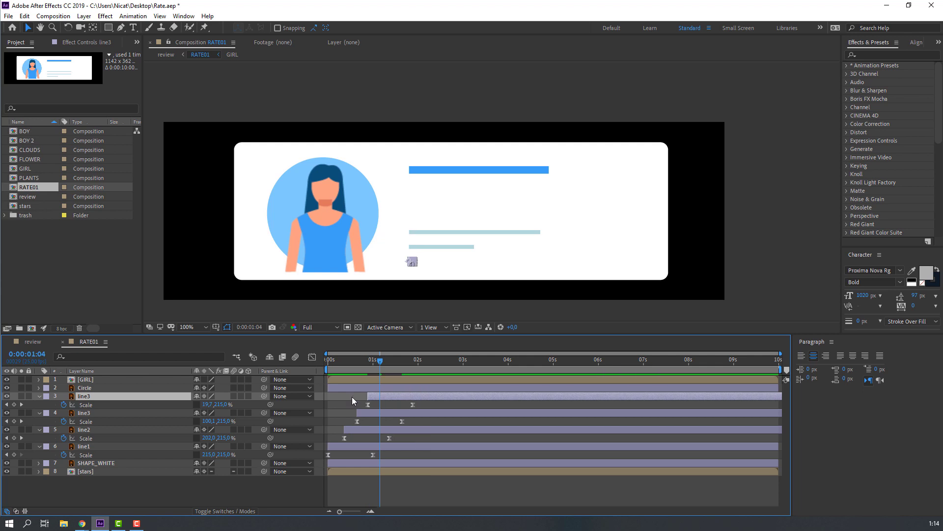
Shift all four line layers together so line1 starts at about 0.7 s, and return to the timeline start.
click(335, 447)
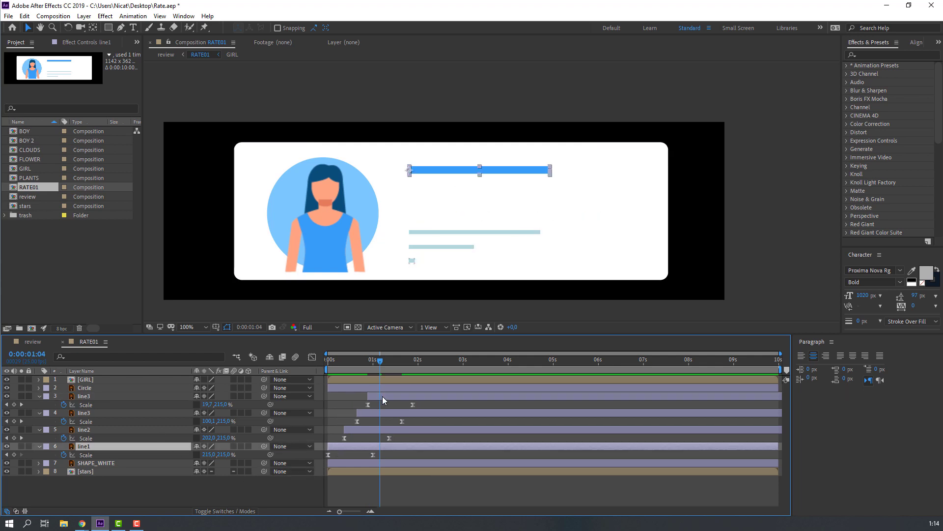
drag(382, 397, 366, 446)
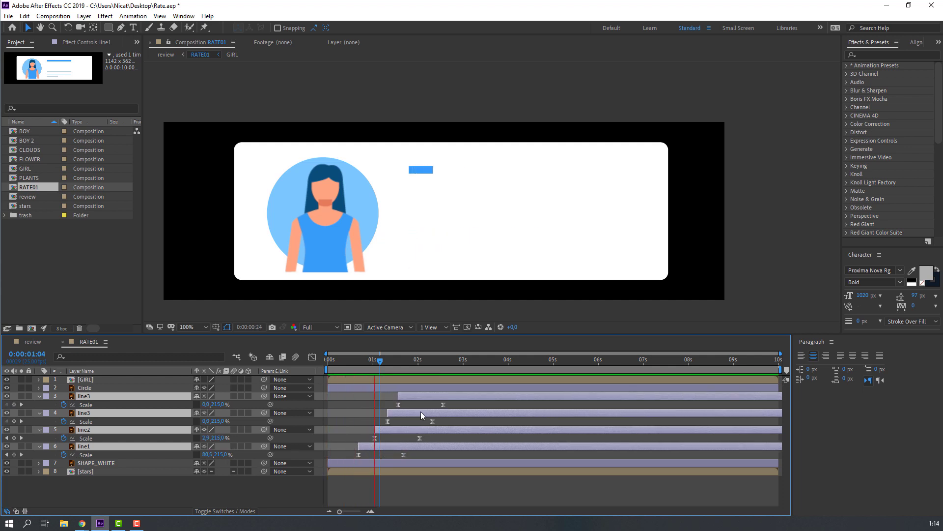
click(402, 360)
key(Home)
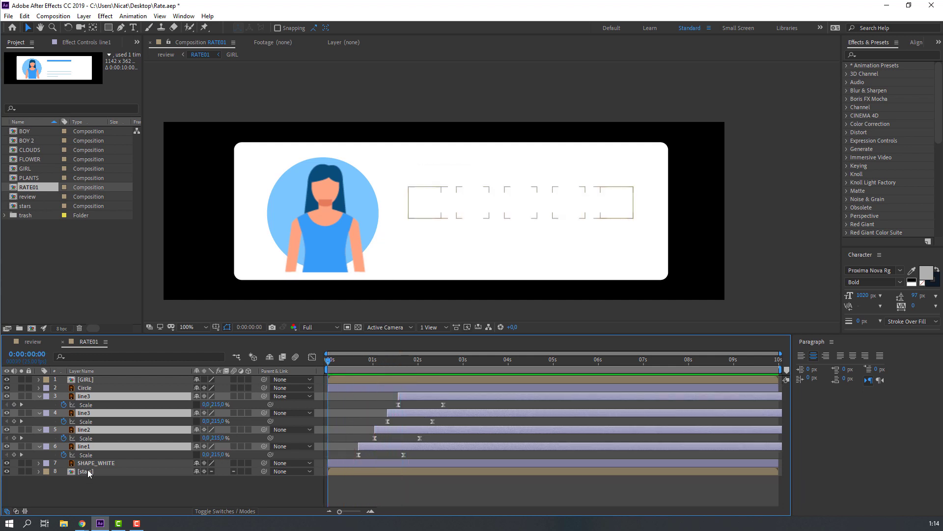
Move the SHAPE_WHITE layer's anchor point to its bottom centre with the Pan Behind tool.
click(92, 465)
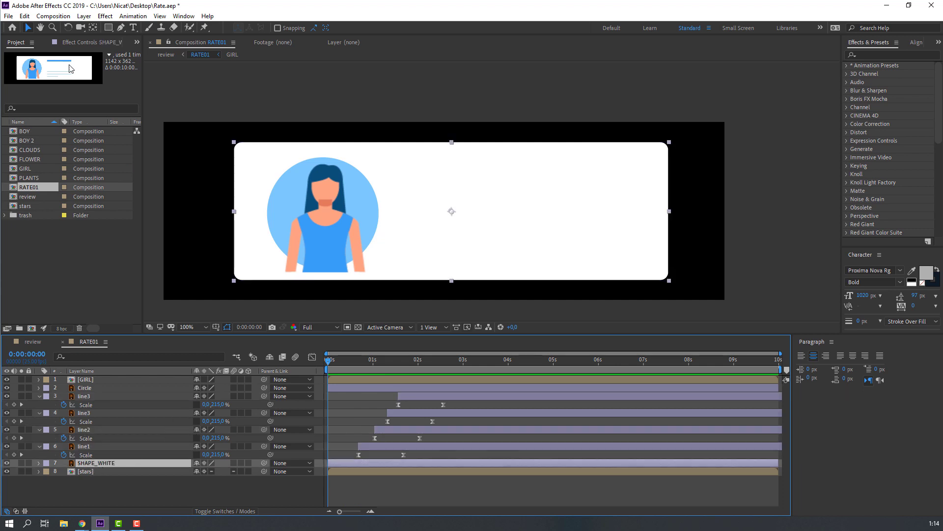
click(92, 28)
drag(451, 214, 451, 281)
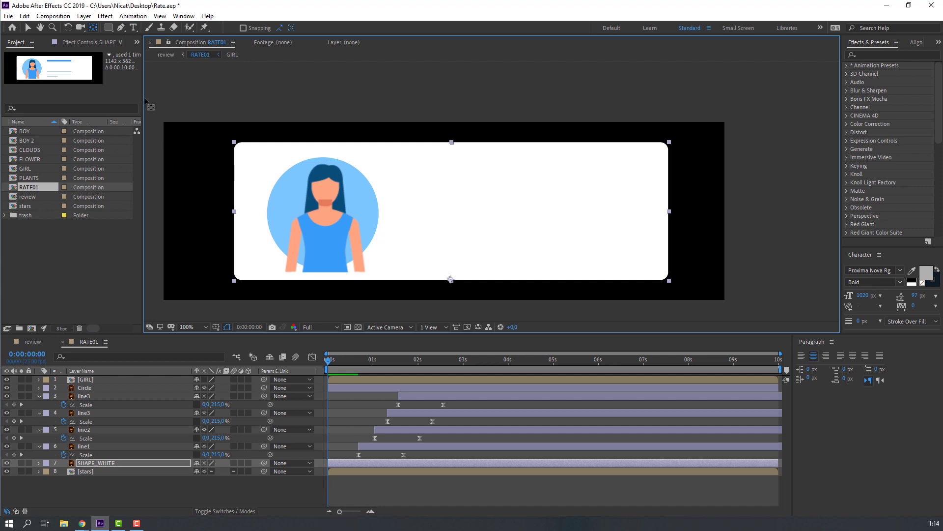
click(28, 28)
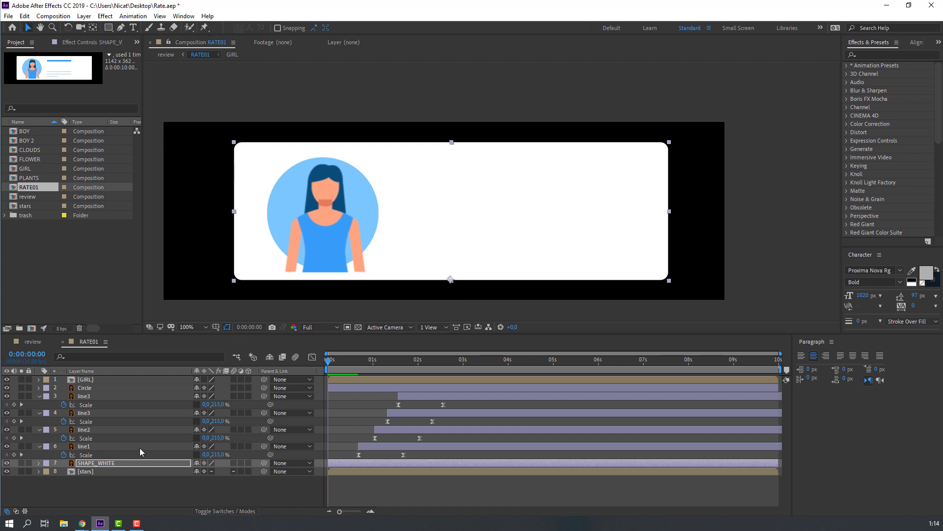
Keyframe the SHAPE_WHITE layer's Scale at the timeline start with its height set to 0% and its width kept at 215%.
key(s)
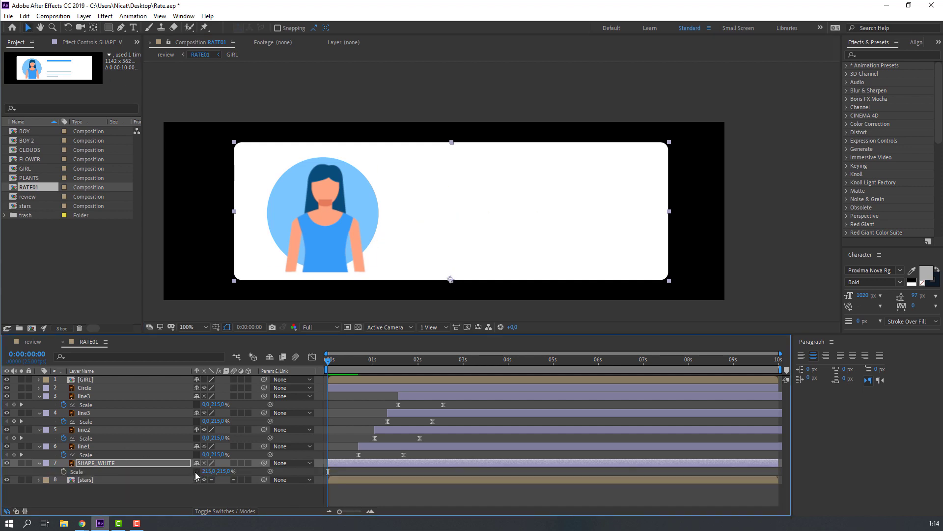
drag(227, 471, 224, 472)
text(0)
key(Return)
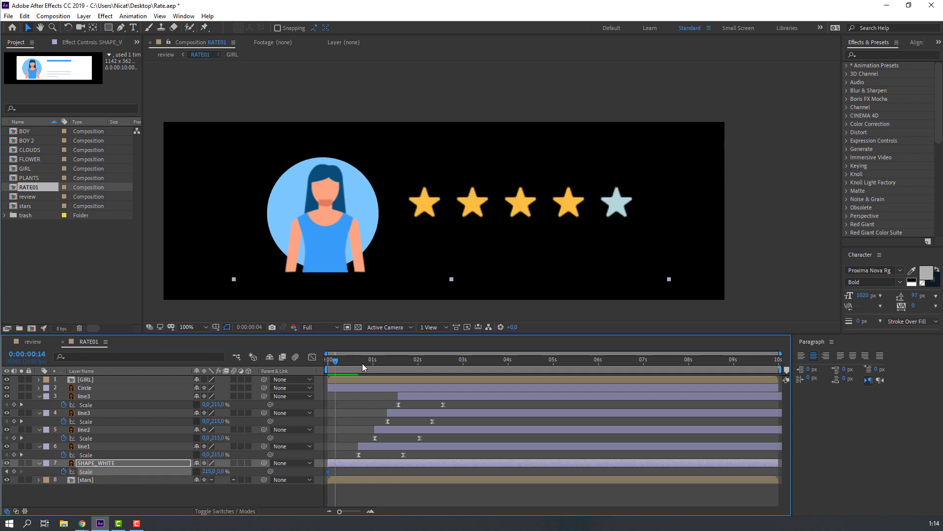
Keyframe the SHAPE_WHITE layer's vertical Scale at 215% at 0:00:00:17 and preview the growth.
drag(362, 363, 358, 364)
click(222, 472)
text(2)
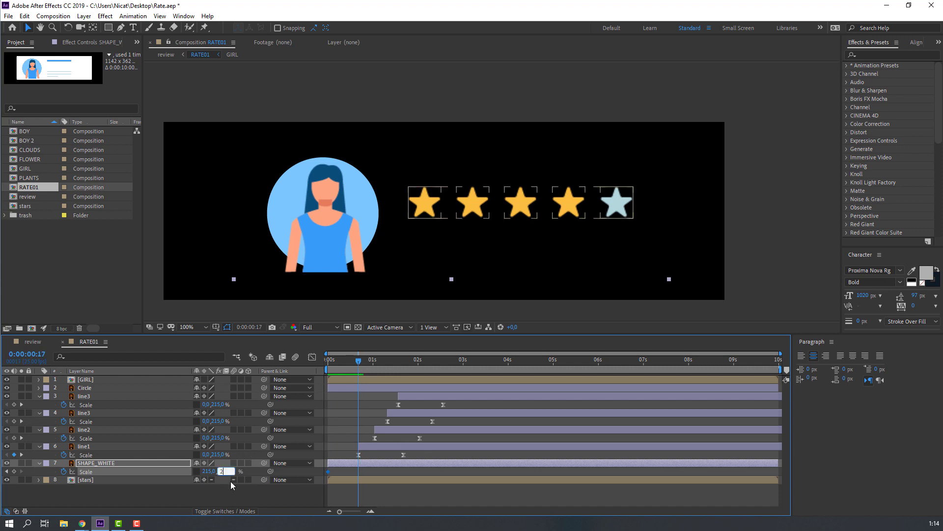
text(15)
key(Return)
key(space)
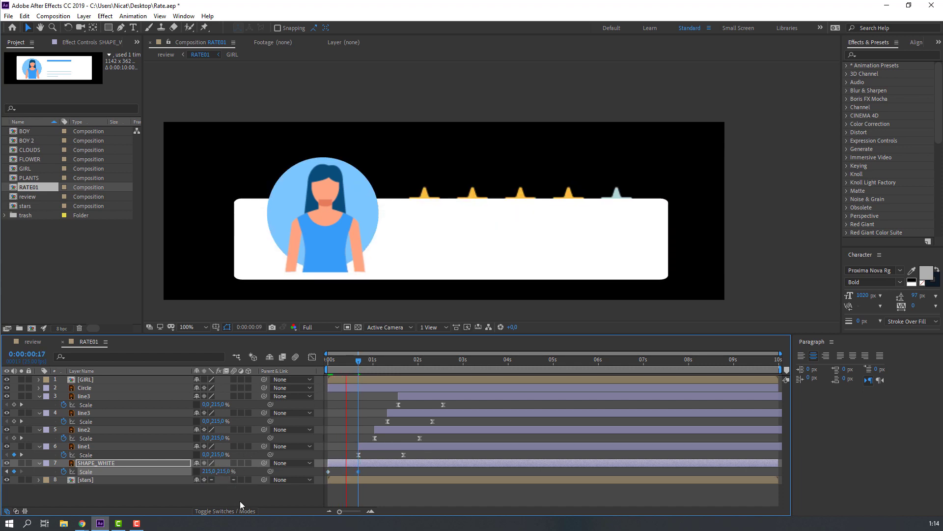
key(space)
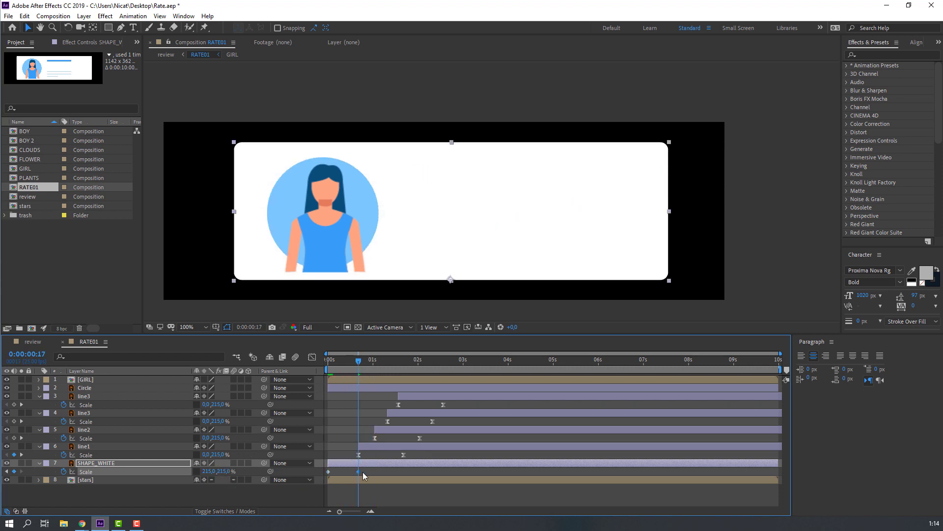
Apply Easy Ease to both SHAPE_WHITE Scale keyframes, reshape the speed curve for a fast start and slow finish, and preview it.
right_click(330, 472)
mouse_move(379, 508)
click(481, 401)
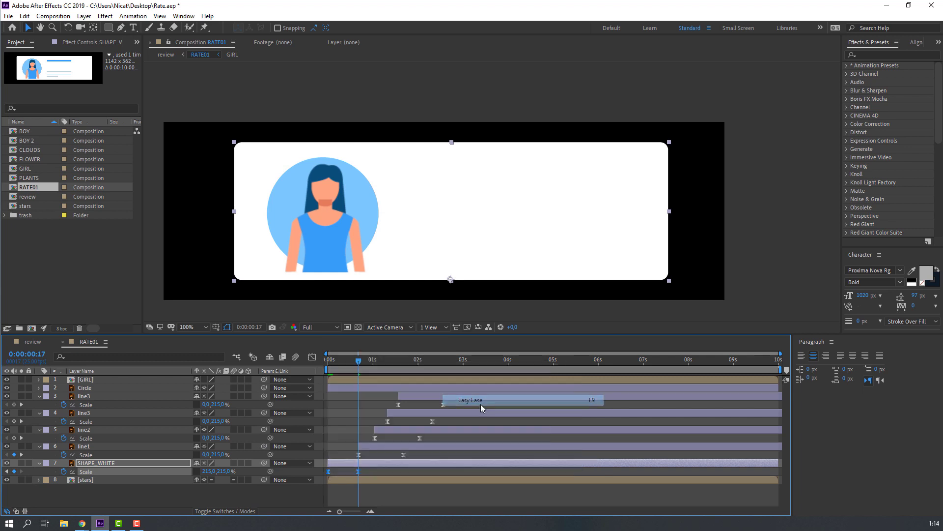
click(312, 357)
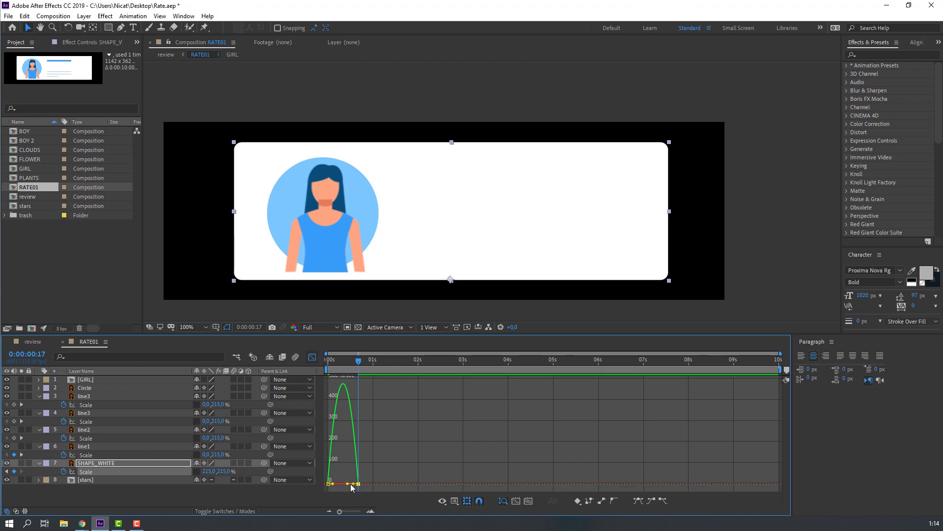
drag(352, 484, 344, 485)
key(space)
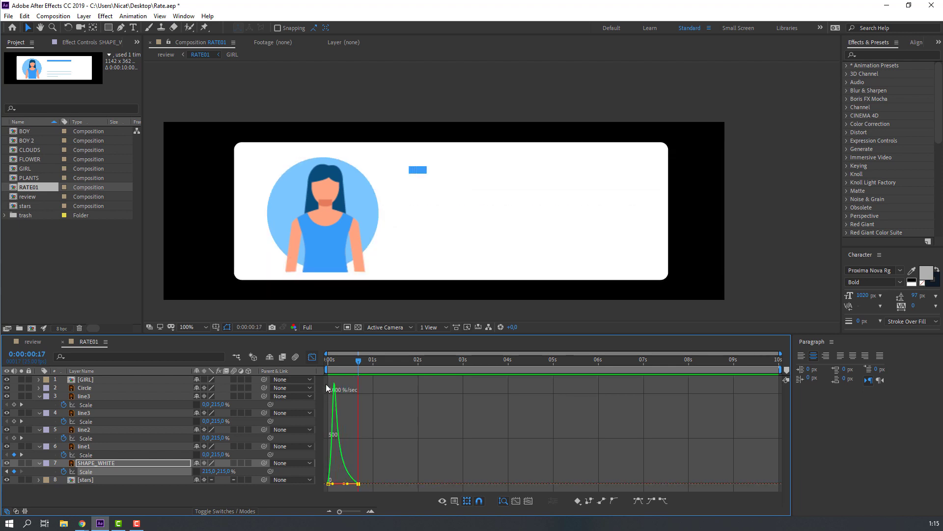
key(space)
Move SHAPE_WHITE's second Scale keyframe to about 1.2 s and review the card animation up to 0:00:02:11.
click(309, 359)
drag(359, 471, 383, 472)
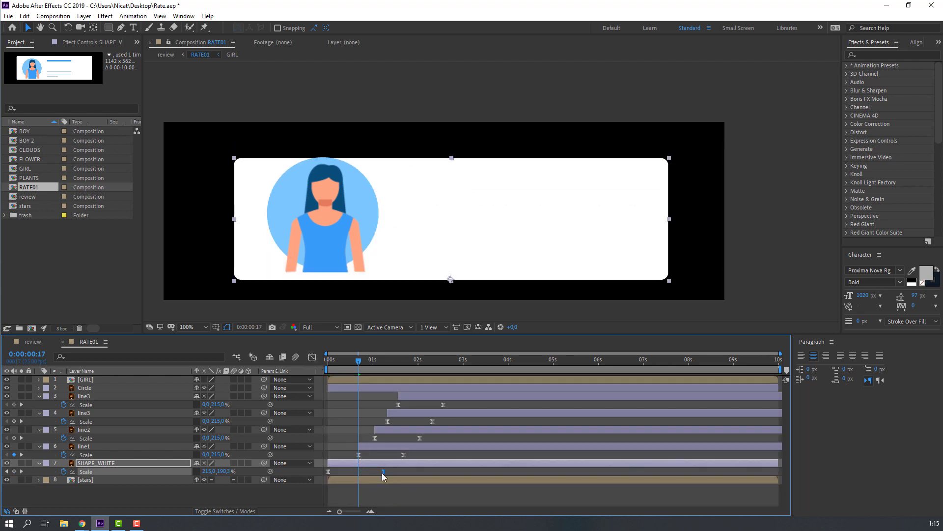
key(space)
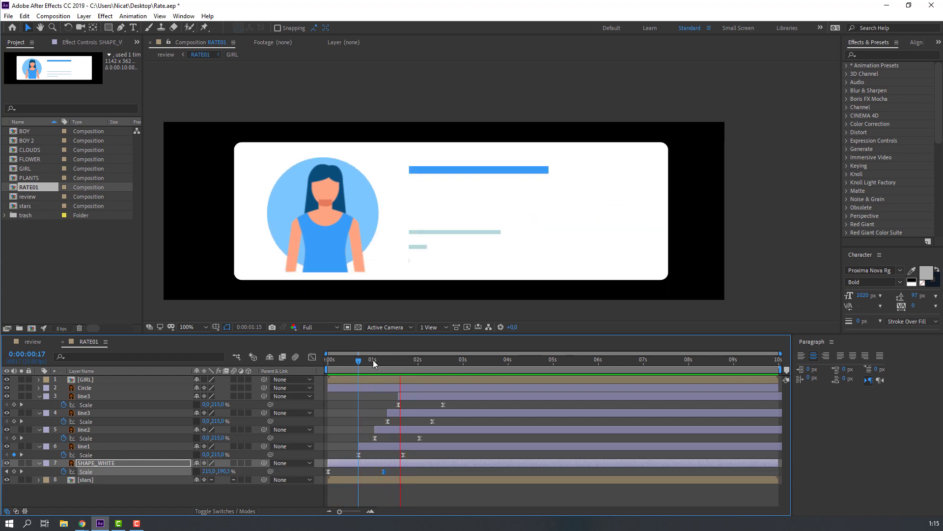
drag(373, 359, 438, 361)
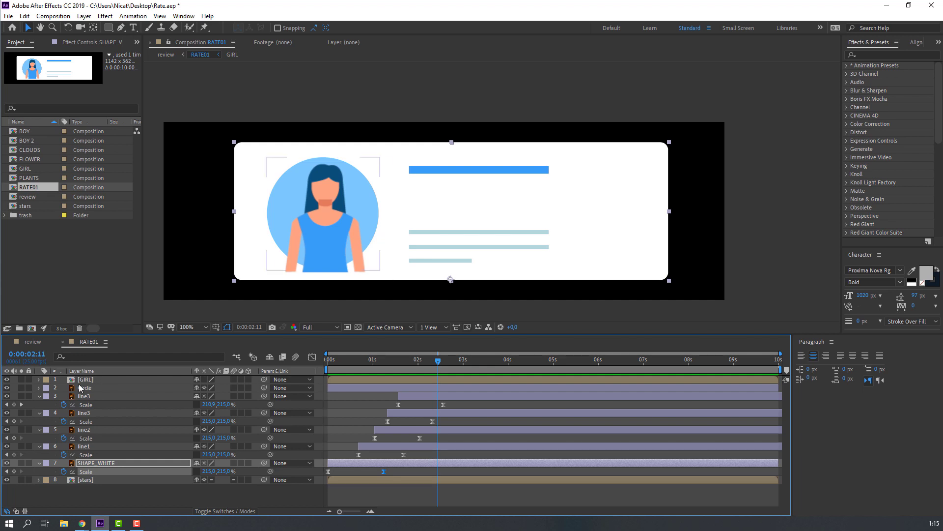
Open the stars composition, select all five star layers and bring up Animation Composer.
double_click(84, 481)
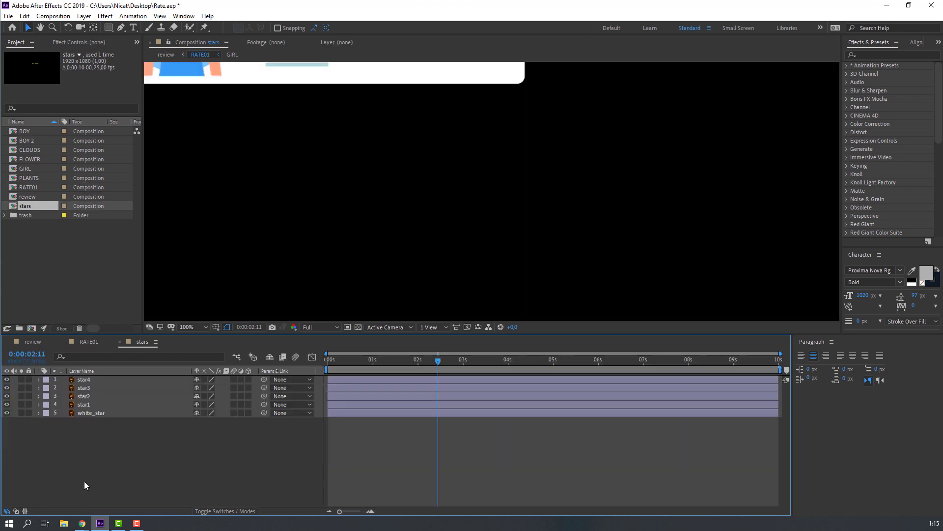
drag(570, 150, 506, 232)
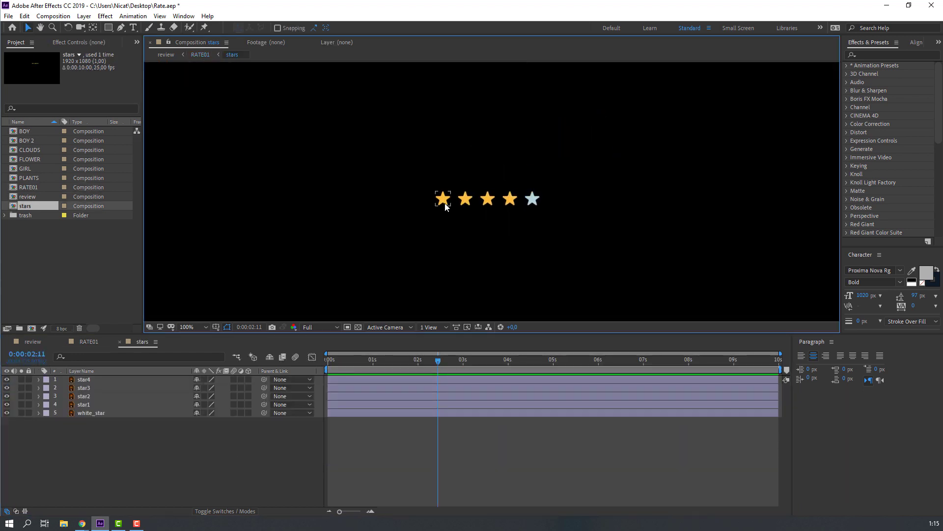
drag(106, 456, 105, 381)
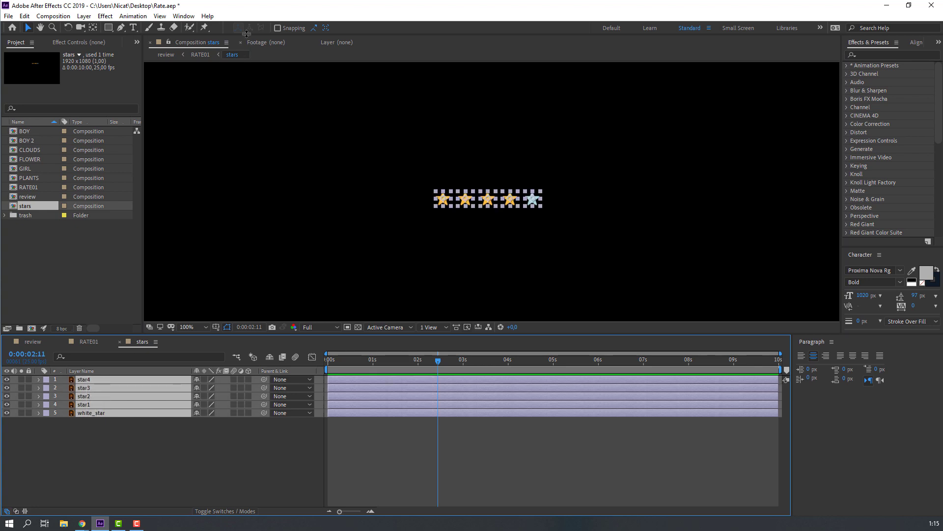
click(183, 16)
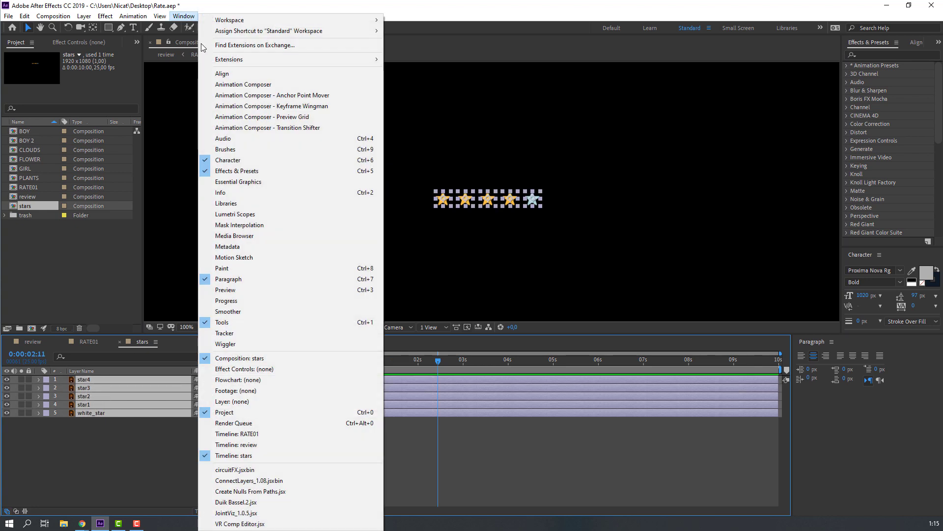
click(254, 87)
drag(397, 176, 652, 234)
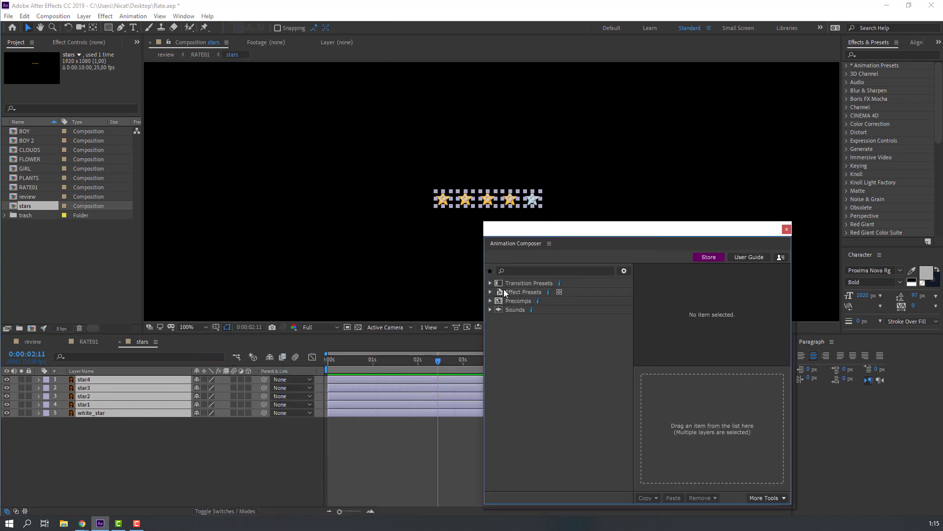
Apply the 2D Overshoot Scale From Anchor Point transition preset, both in and out, to the five star layers and close Animation Composer.
click(490, 283)
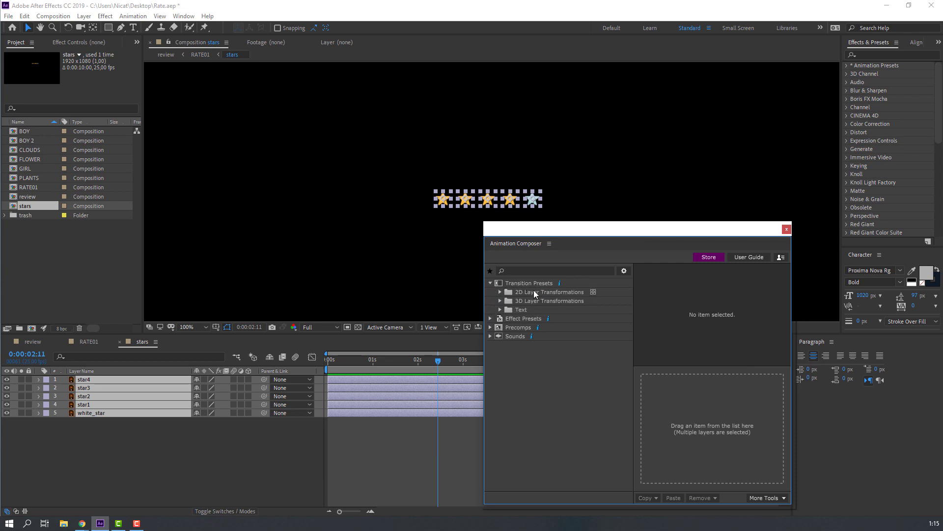
click(535, 292)
click(500, 292)
click(509, 345)
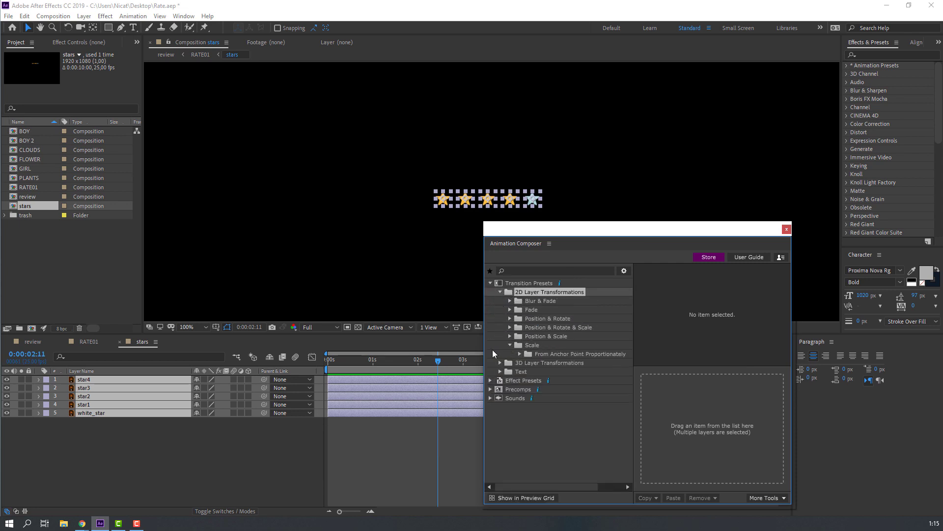
click(519, 355)
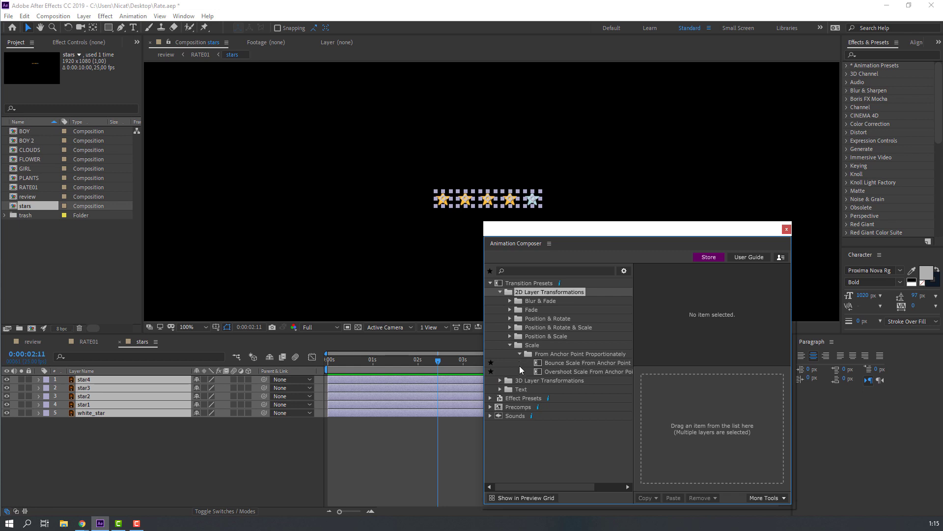
click(584, 371)
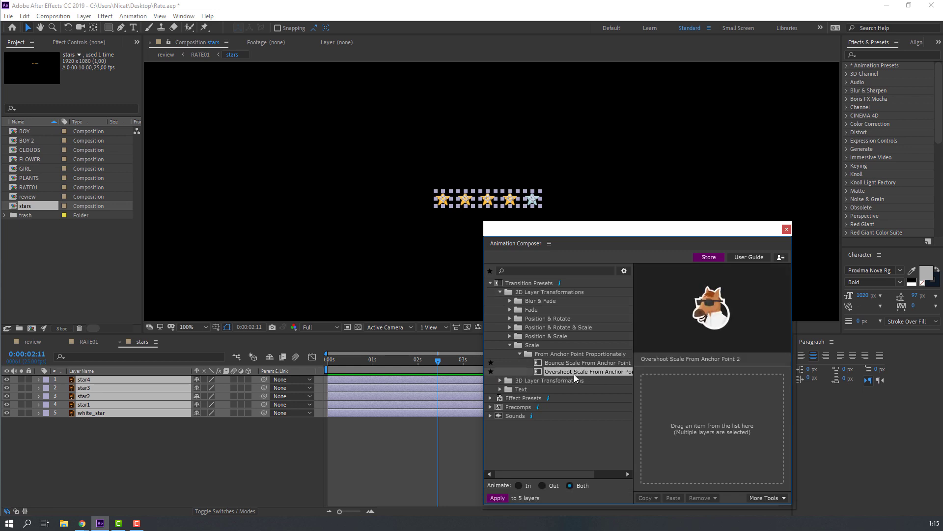
double_click(559, 374)
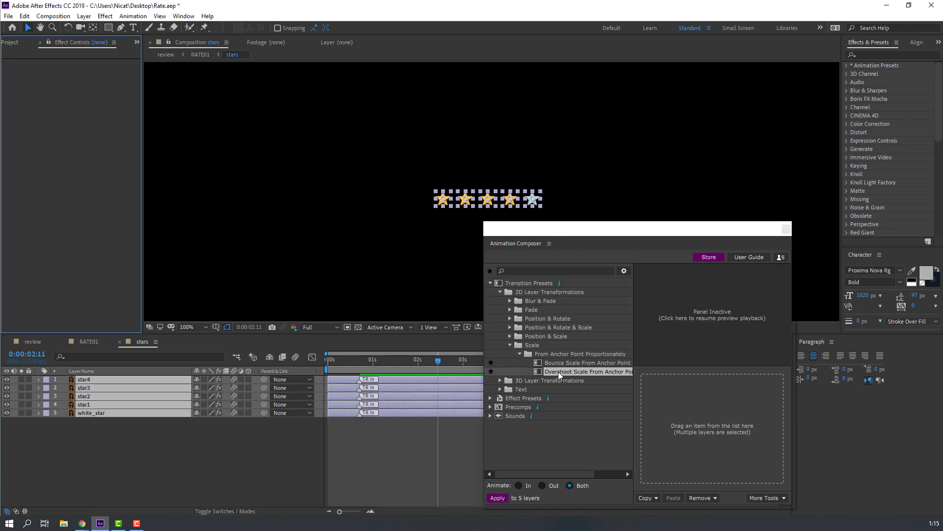
click(786, 229)
click(364, 449)
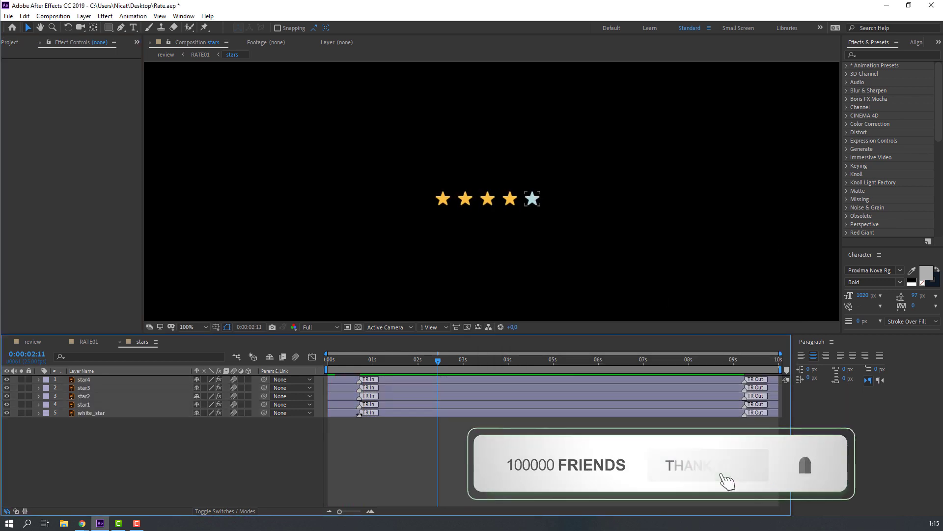
Extend the stars' TR In transitions to about 1.2 s, stagger the layers from star4 to white_star by about 0.2 s each, and preview.
drag(360, 415, 380, 412)
click(346, 388)
click(405, 433)
key(space)
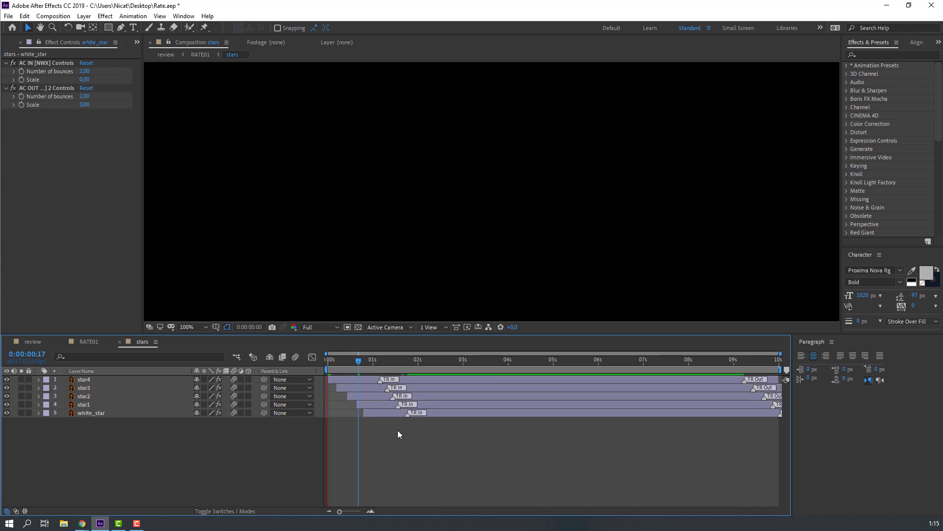
Back in RATE01, move the stars layer to the top of the stack and start it at about 0.9 s.
click(120, 341)
mouse_move(351, 360)
mouse_down()
mouse_move(331, 362)
mouse_move(366, 364)
mouse_up()
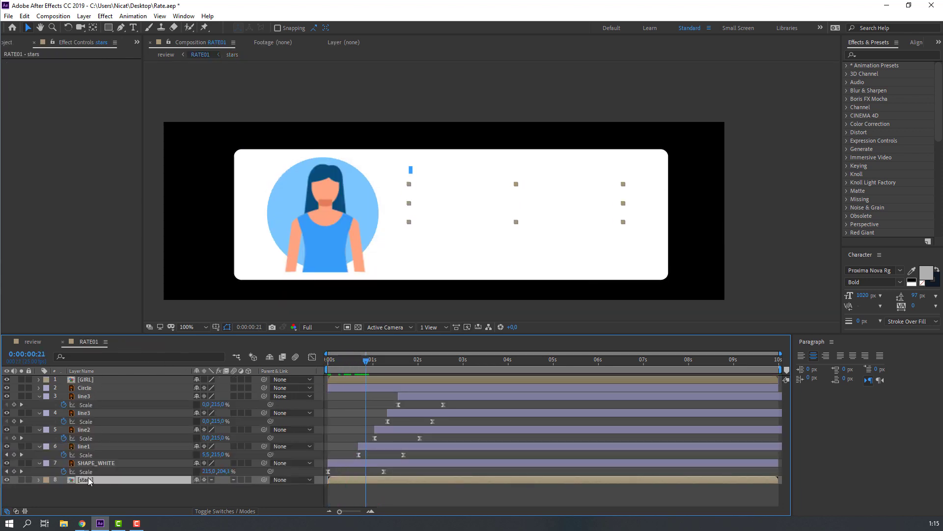
drag(89, 481, 95, 377)
key(space)
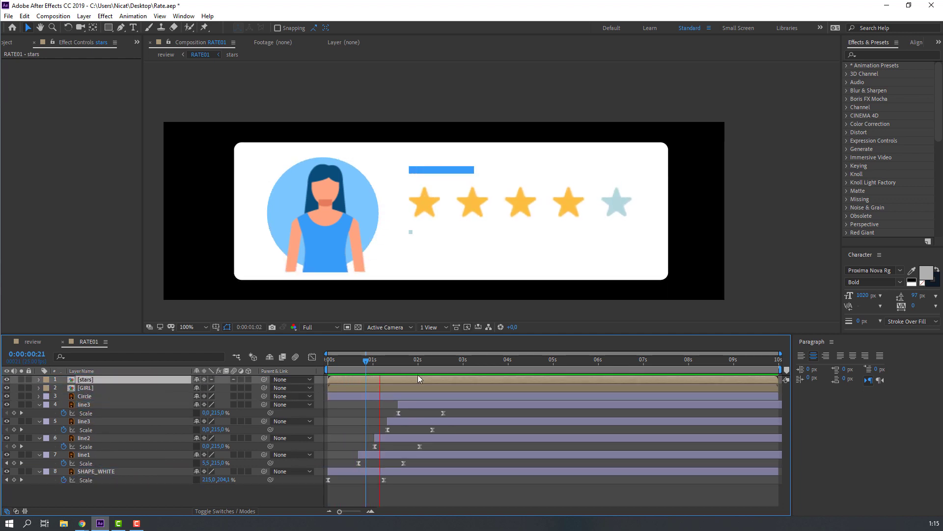
drag(338, 377, 378, 381)
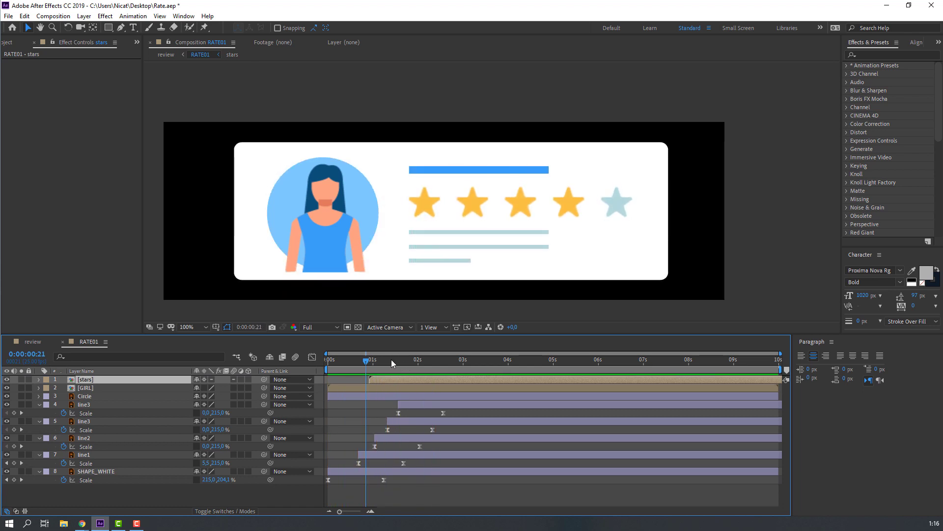
Duplicate the Circle layer in RATE01 and place the copy directly above the GIRL layer.
click(33, 341)
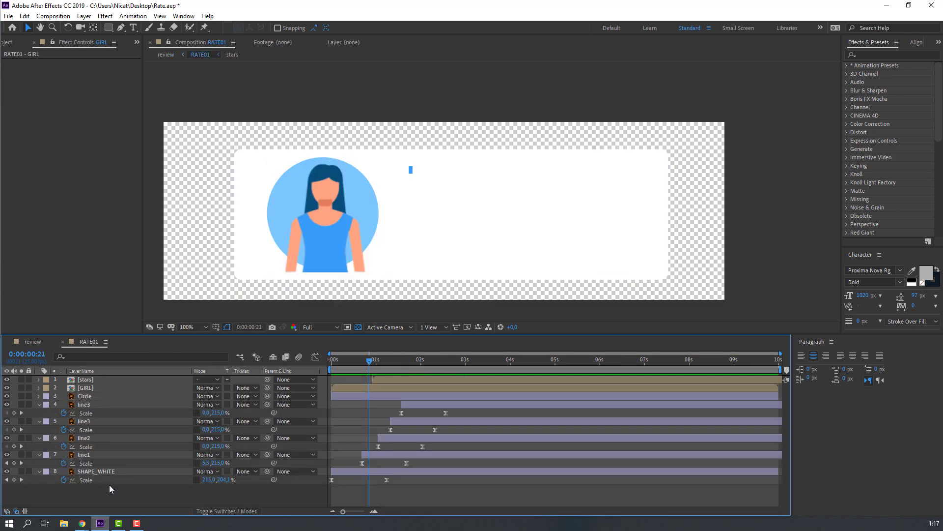
click(92, 397)
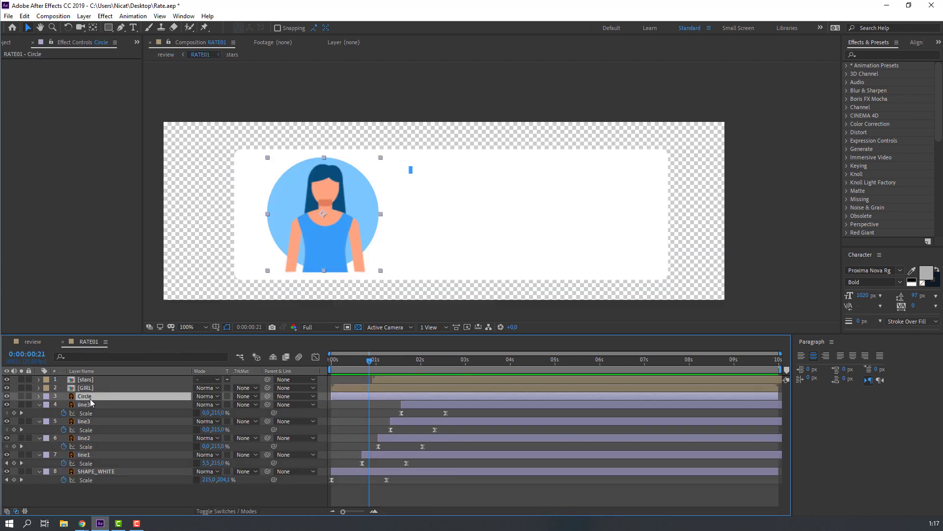
key(ctrl+d)
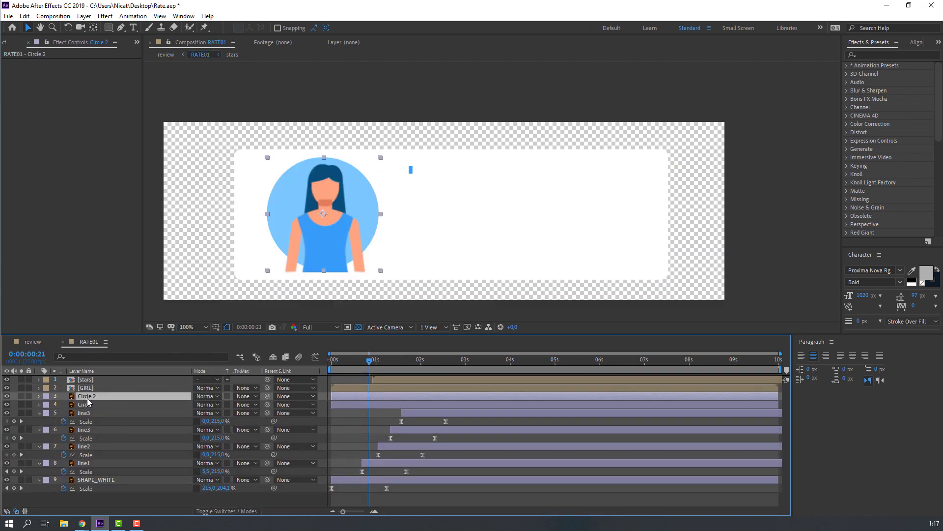
drag(90, 399, 91, 392)
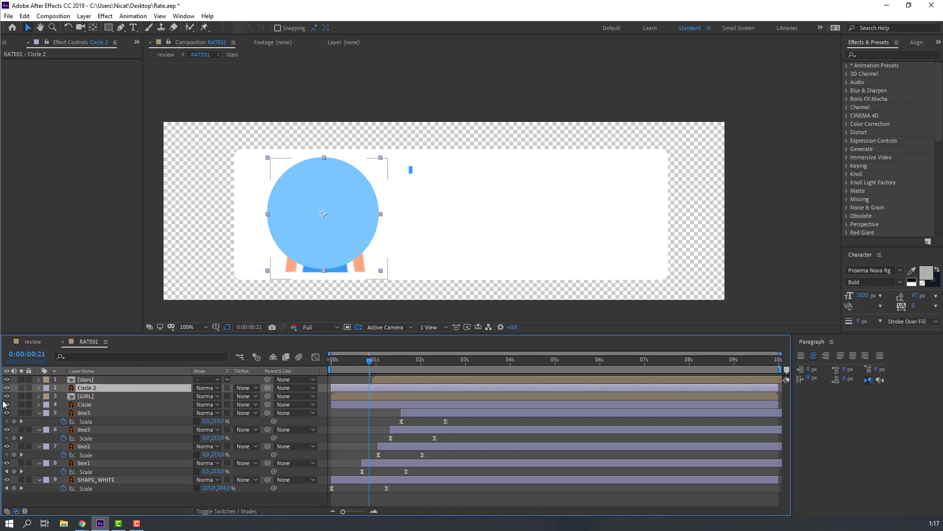
Try Alpha Matte "Circle 2" as the GIRL layer's track matte and set it back to No Track Matte.
click(83, 399)
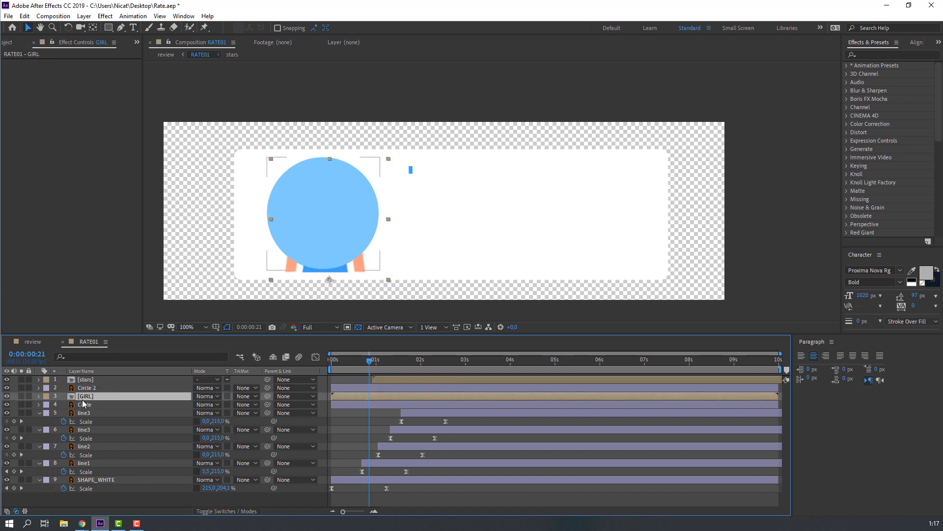
click(245, 397)
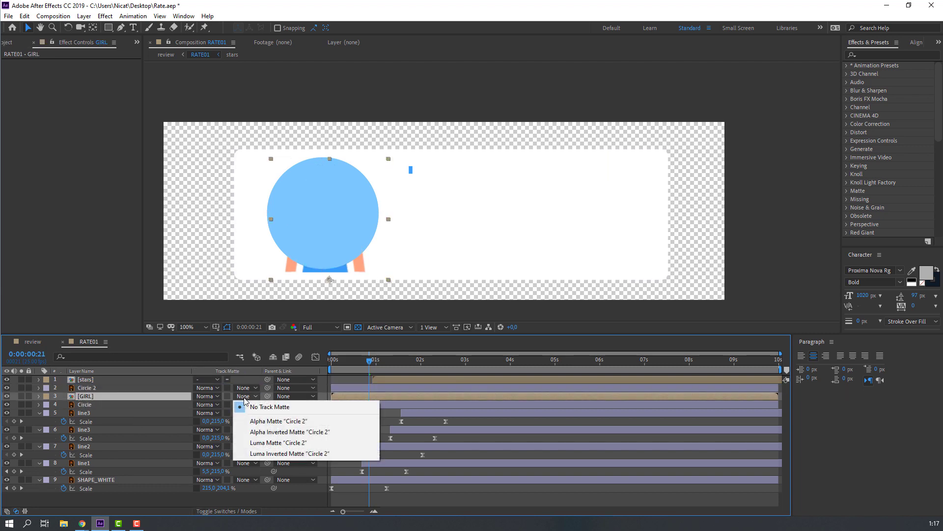
click(278, 422)
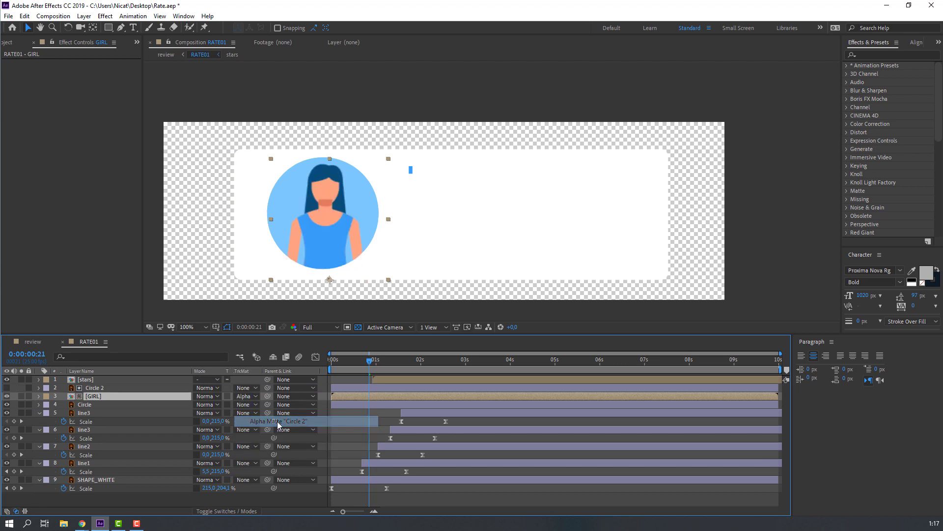
click(243, 397)
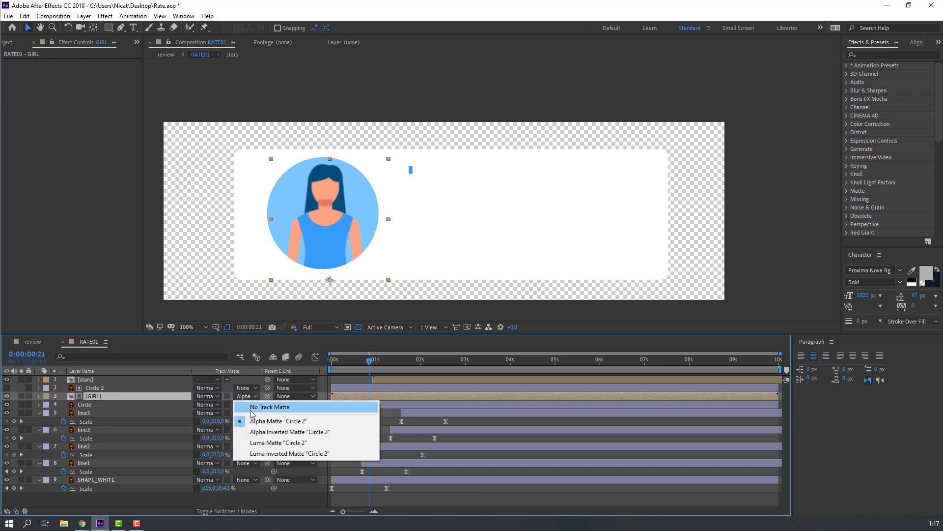
click(251, 410)
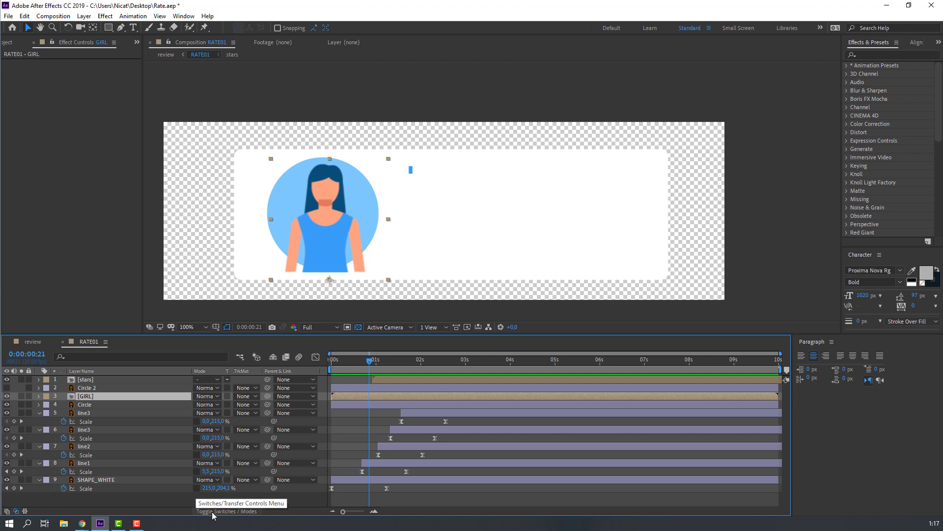
Set the GIRL layer's track matte to Alpha Matte "Circle 2" and preview the masked girl.
click(252, 396)
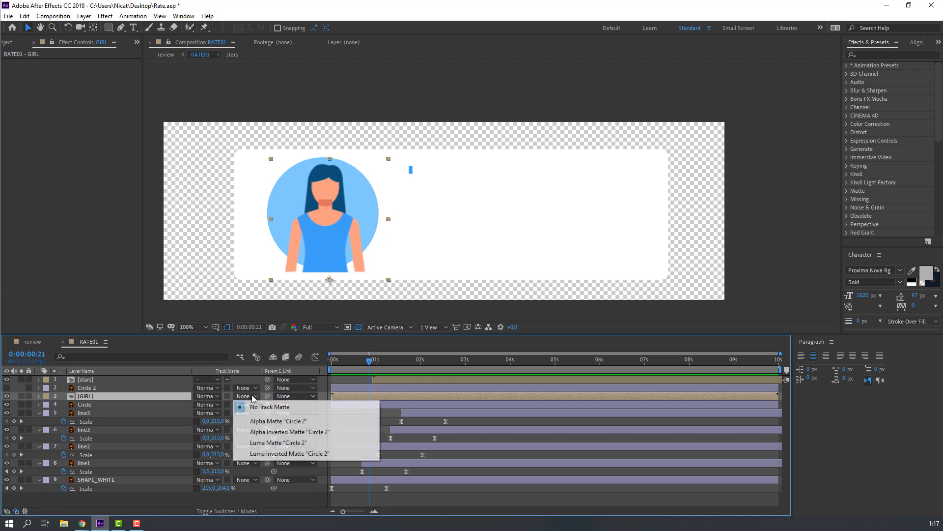
click(248, 423)
mouse_move(366, 367)
mouse_down()
mouse_move(326, 361)
mouse_move(362, 363)
mouse_up()
key(space)
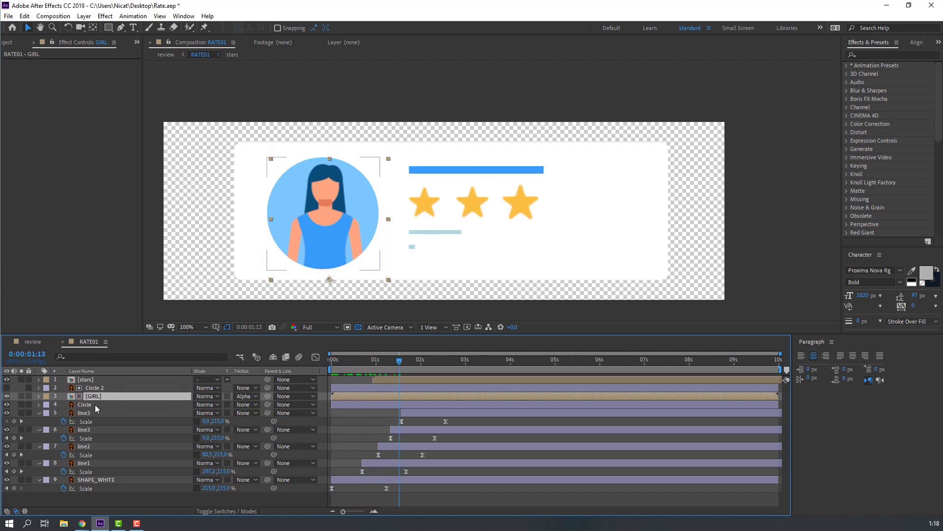
Apply Animation Composer's Overshoot Scale From Anchor Point transition, animating both in and out, to the Circle 2 and Circle layers.
click(183, 16)
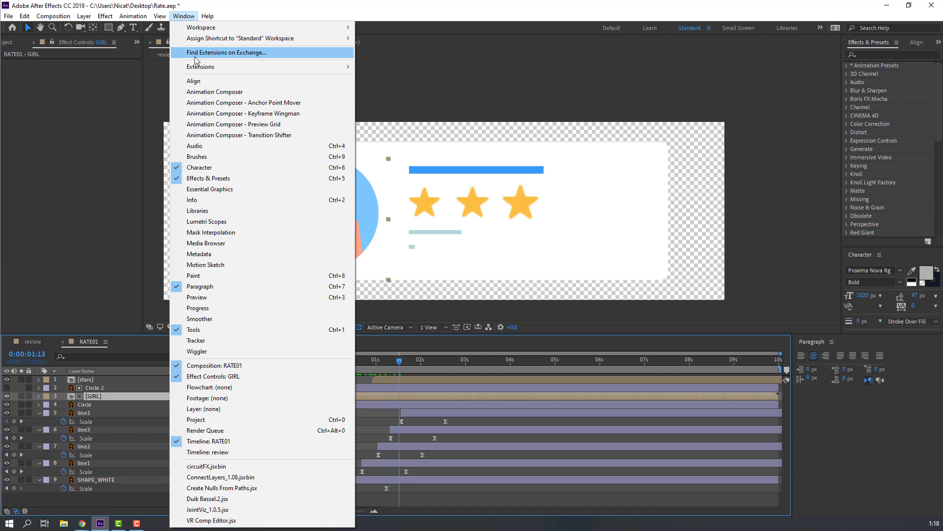
click(215, 92)
click(491, 283)
click(500, 292)
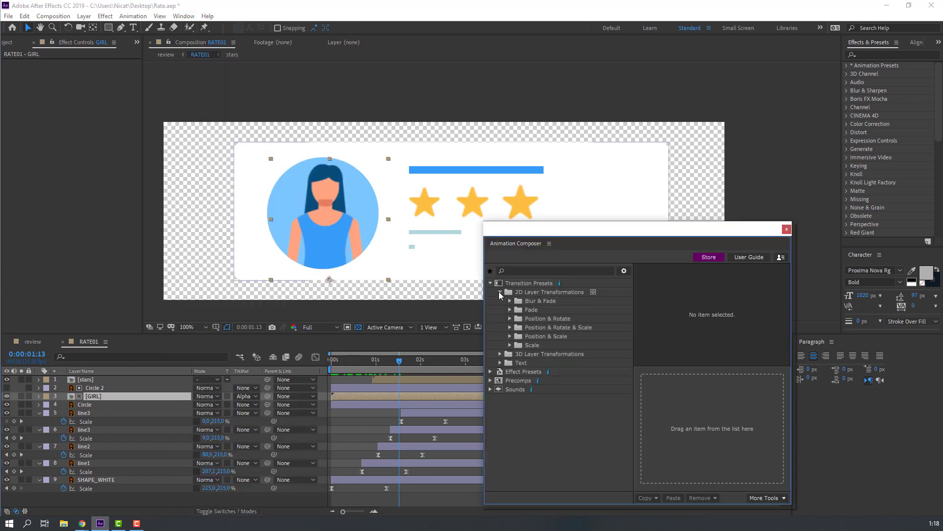
click(510, 345)
click(520, 354)
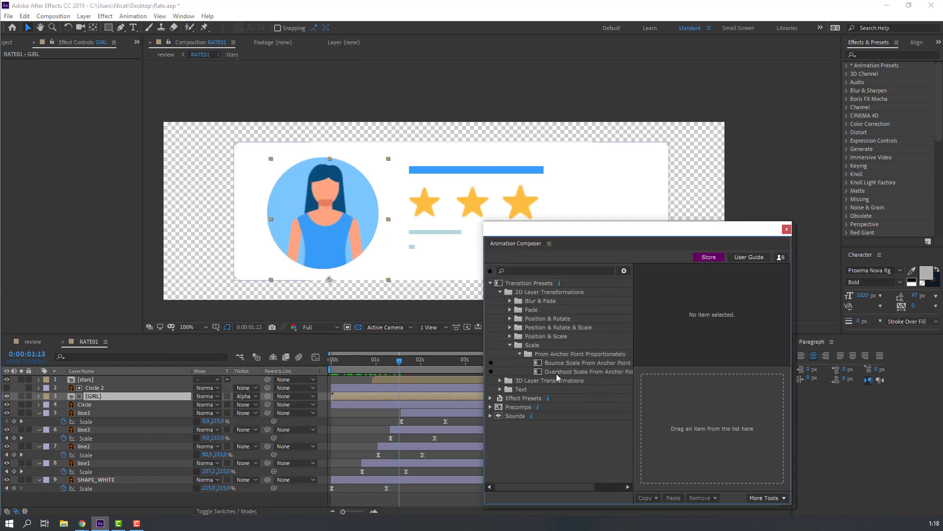
click(556, 371)
click(101, 388)
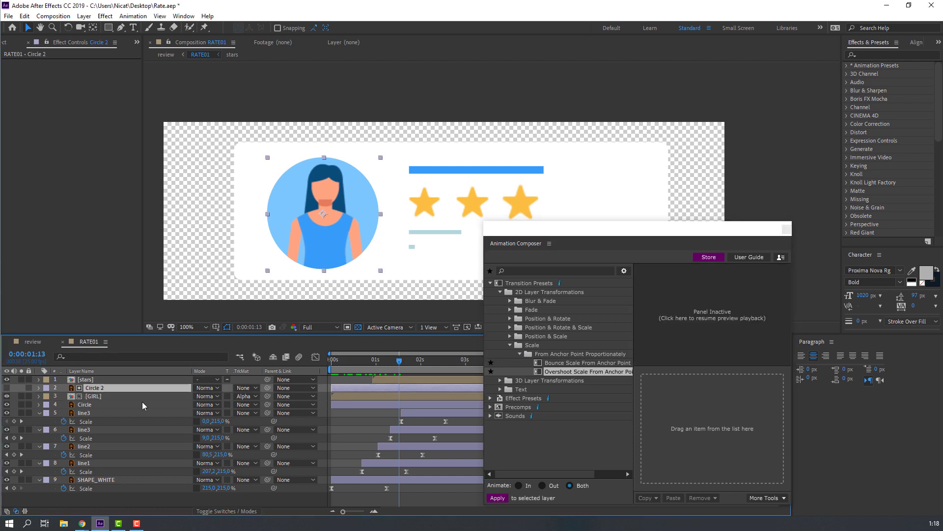
ctrl+click(94, 404)
double_click(575, 374)
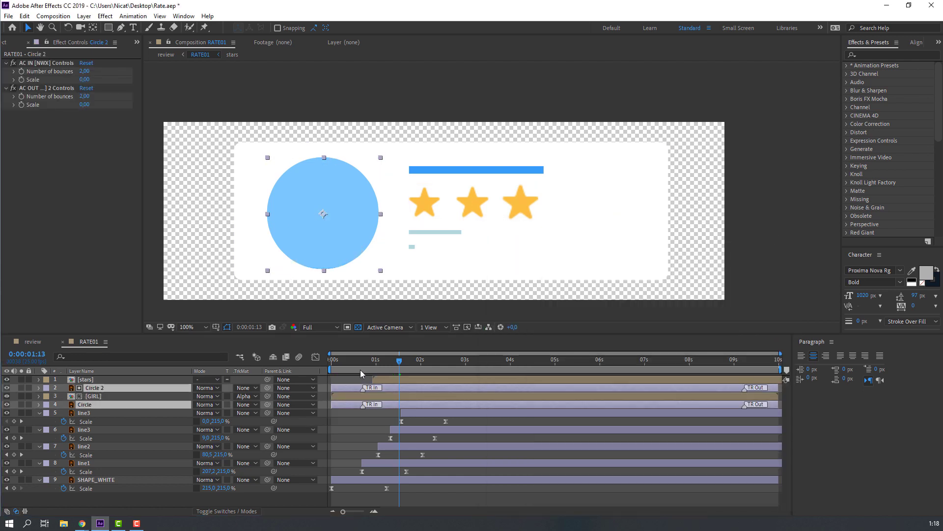
Preview the circles' scale-in transition and hide the Circle 2 matte layer.
click(360, 370)
key(space)
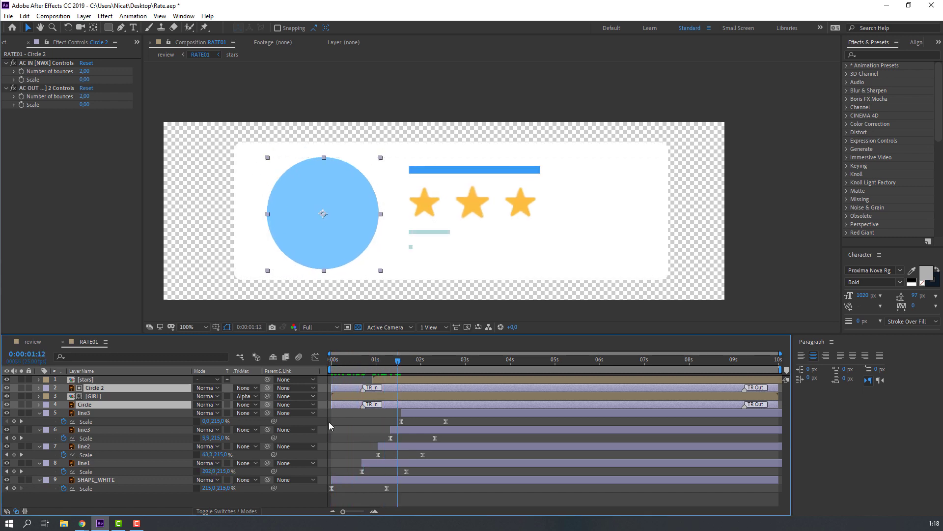
click(330, 425)
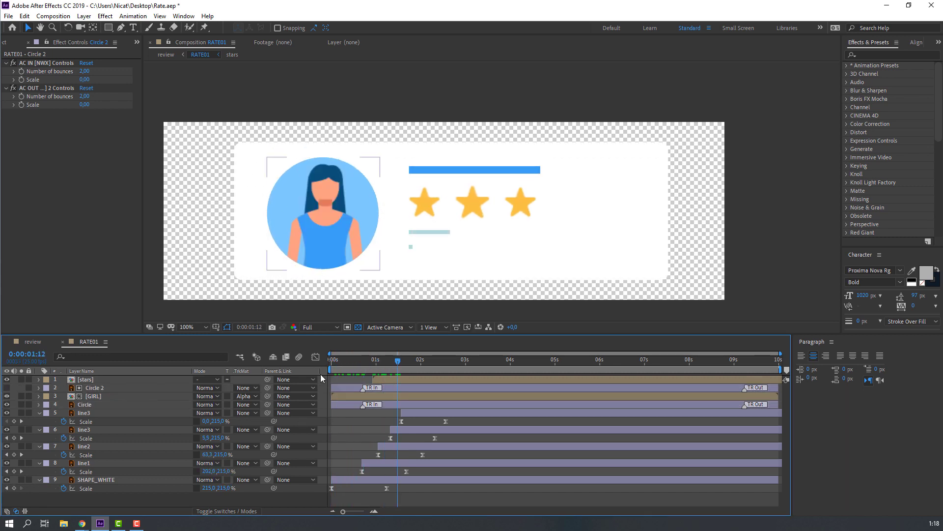
Shift all RATE01 layers together about 0.6 s later in the timeline and preview the animation.
click(332, 361)
key(ctrl+a)
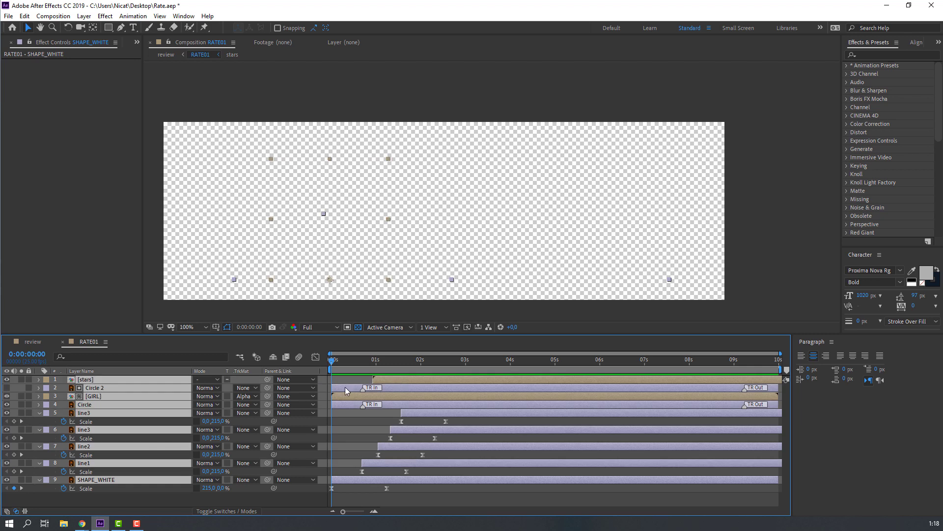
drag(344, 392, 371, 392)
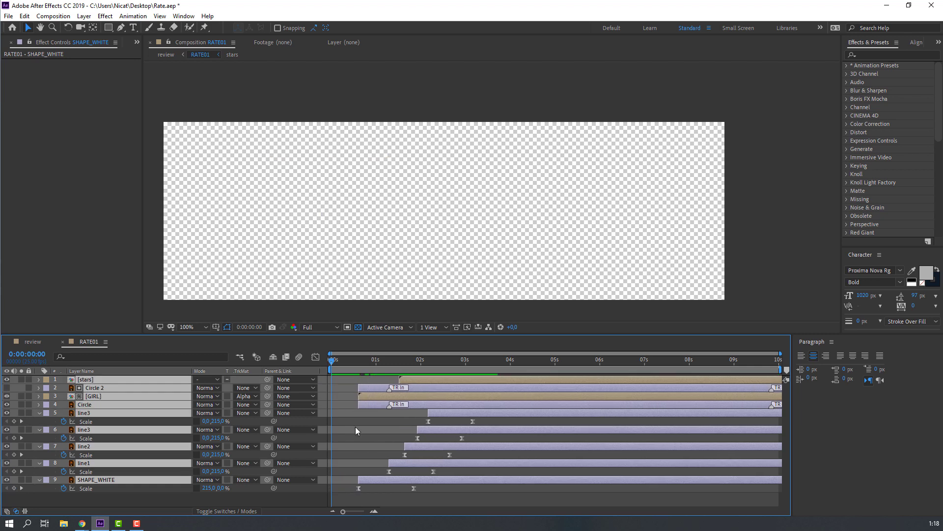
key(space)
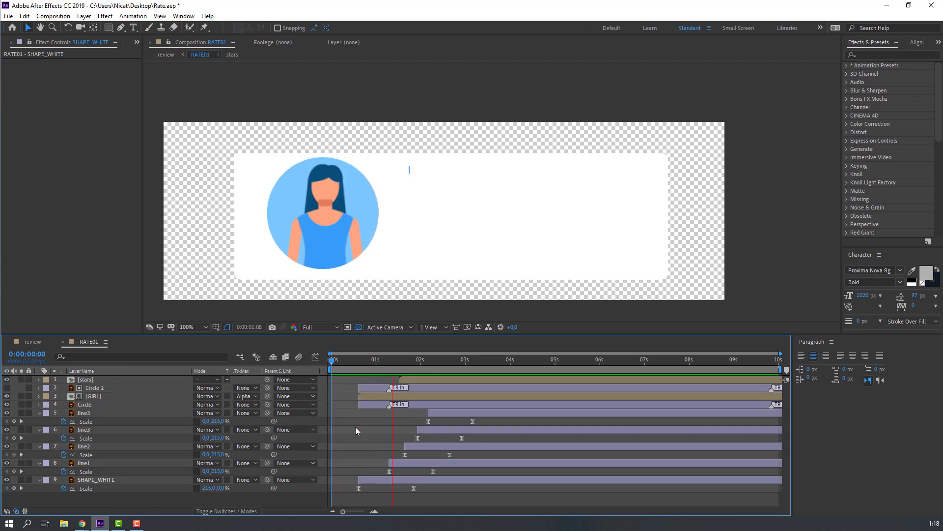
Set the GIRL layer's Rotation to -76° at 0:00:00:16 and start keyframing it there.
drag(369, 364, 382, 362)
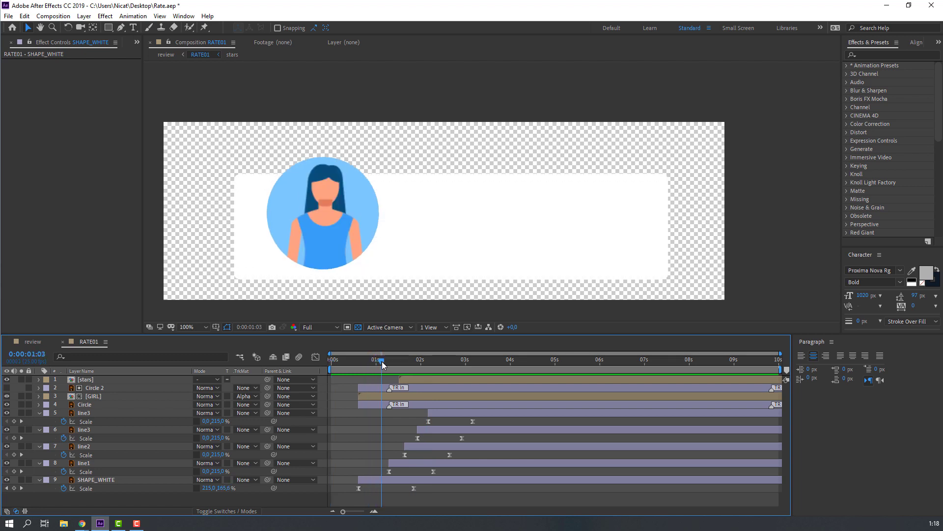
click(377, 395)
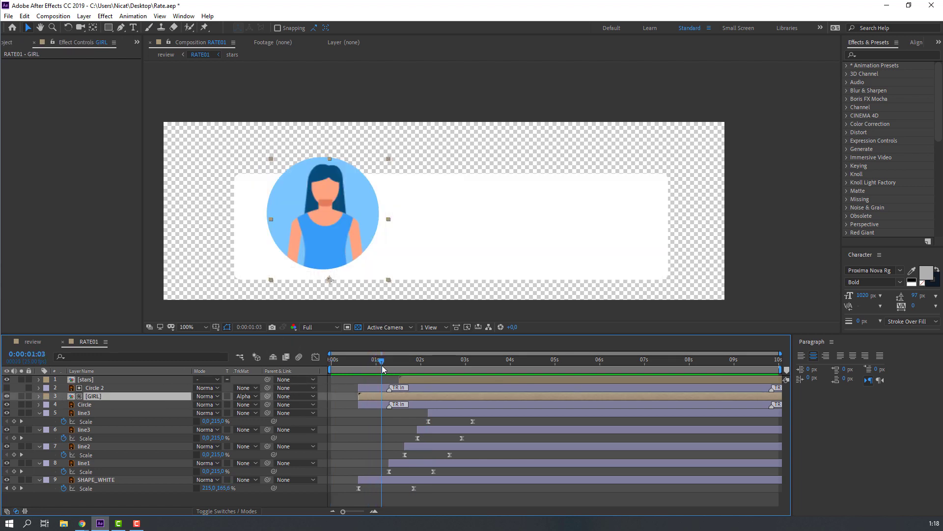
key(r)
drag(378, 366, 360, 366)
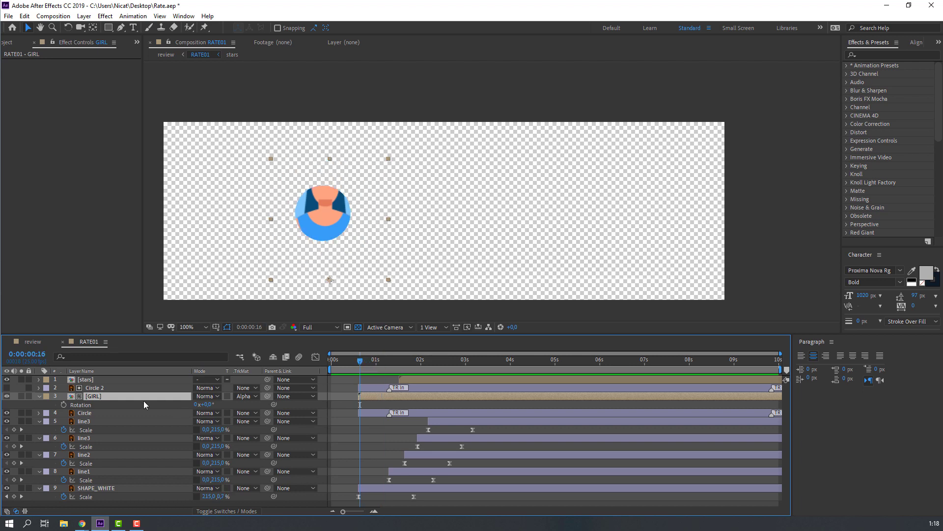
drag(211, 404, 154, 411)
click(63, 405)
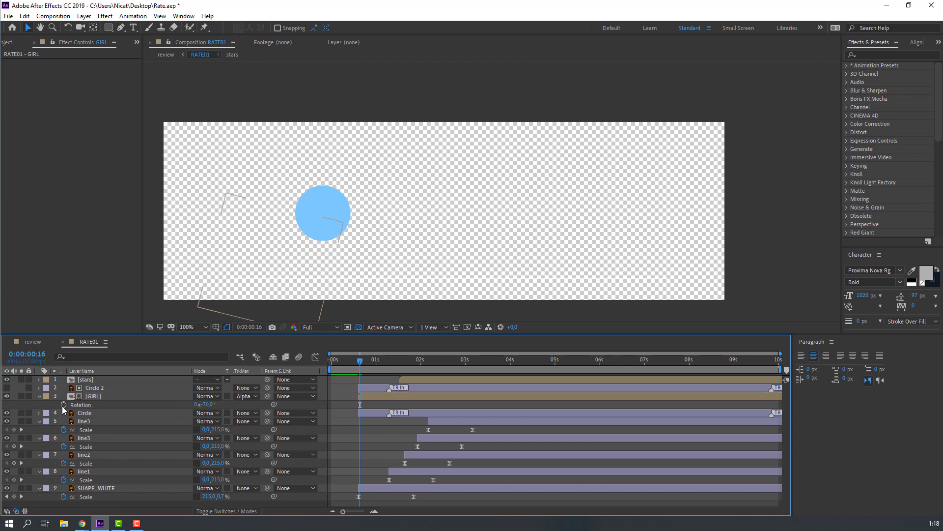
Add GIRL Rotation keyframes of 4° at 0:00:01:04 and -2° at 0:00:01:14.
key(space)
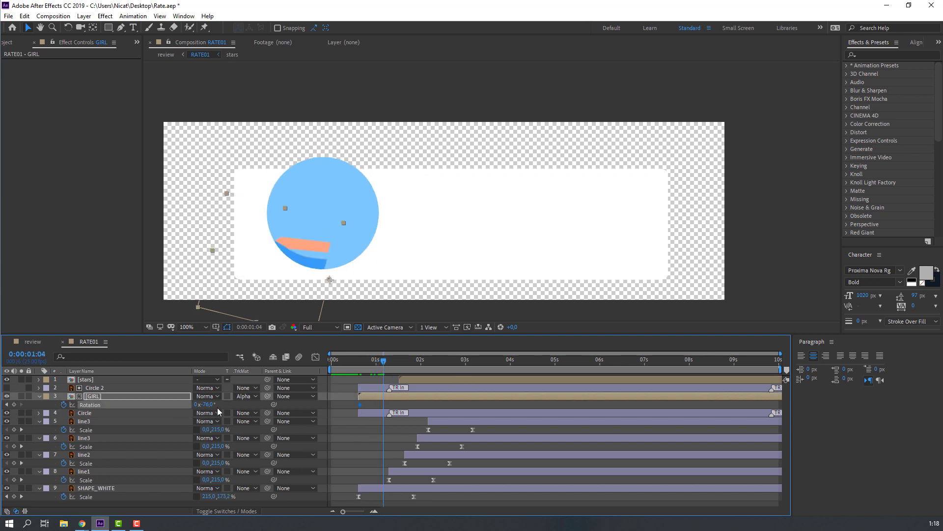
drag(208, 405, 247, 406)
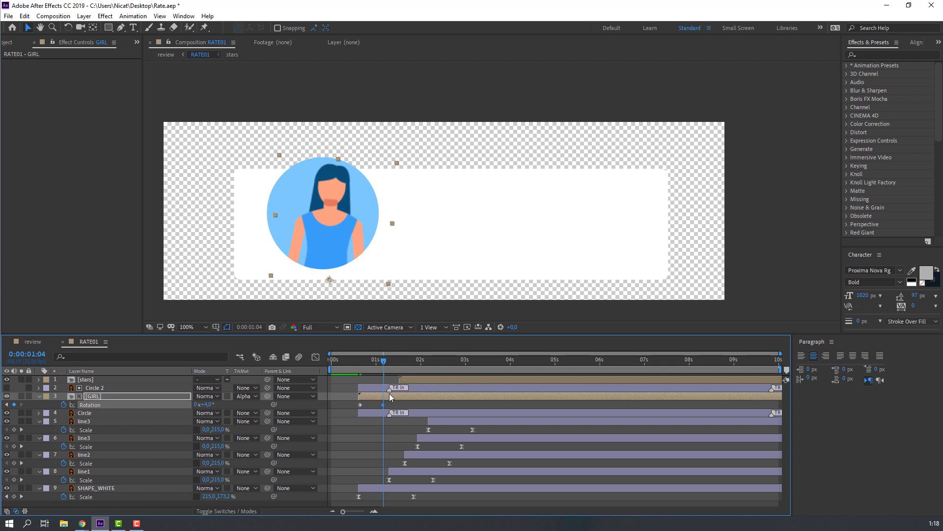
key(shift+Page_Down)
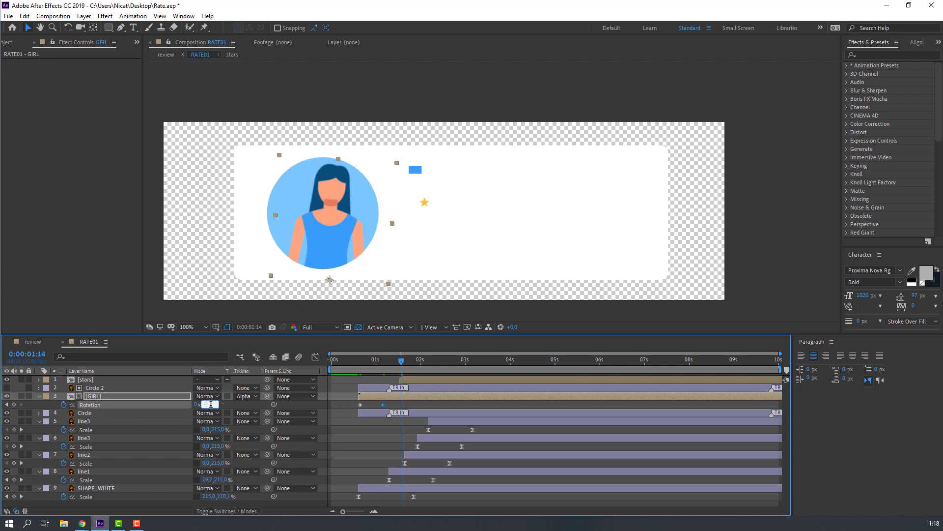
text(-2)
key(Return)
Add a final GIRL Rotation keyframe of 0° at 0:00:01:24 and preview the swing.
key(shift+Page_Down)
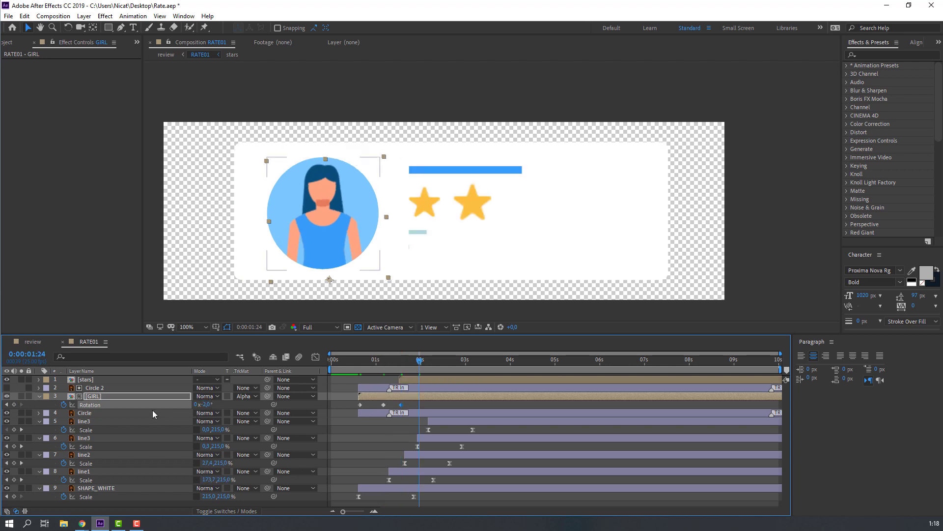
click(205, 405)
text(0)
key(Return)
key(space)
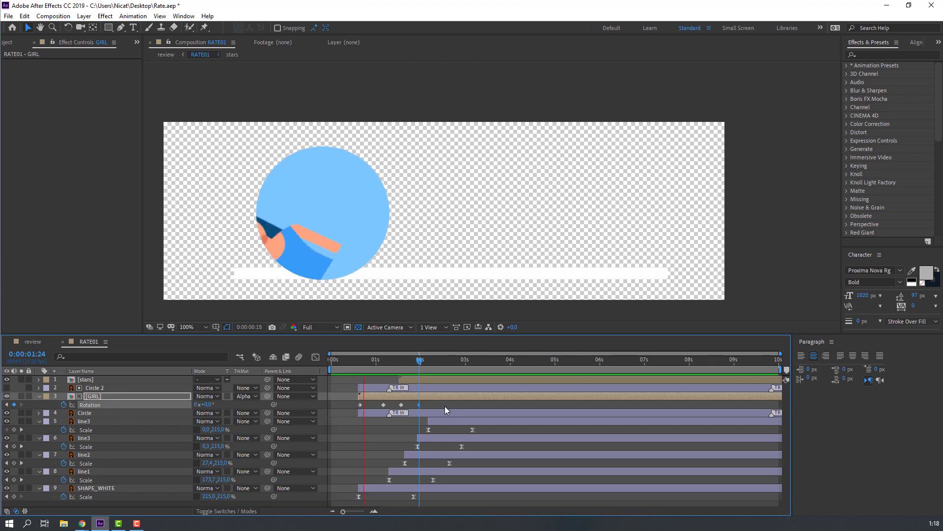
key(space)
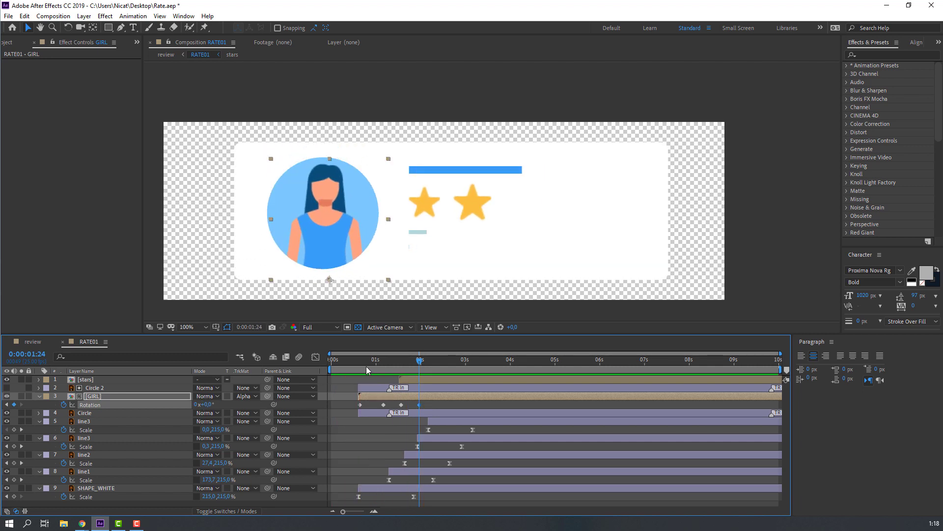
Apply Easy Ease to all four GIRL Rotation keyframes and preview the motion.
click(360, 362)
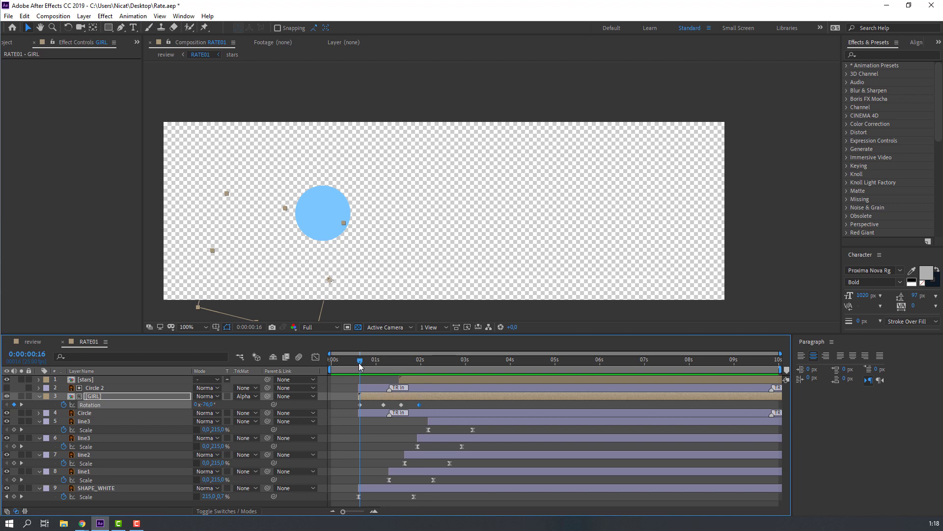
mouse_move(360, 366)
mouse_down()
mouse_move(390, 362)
mouse_move(373, 362)
mouse_up()
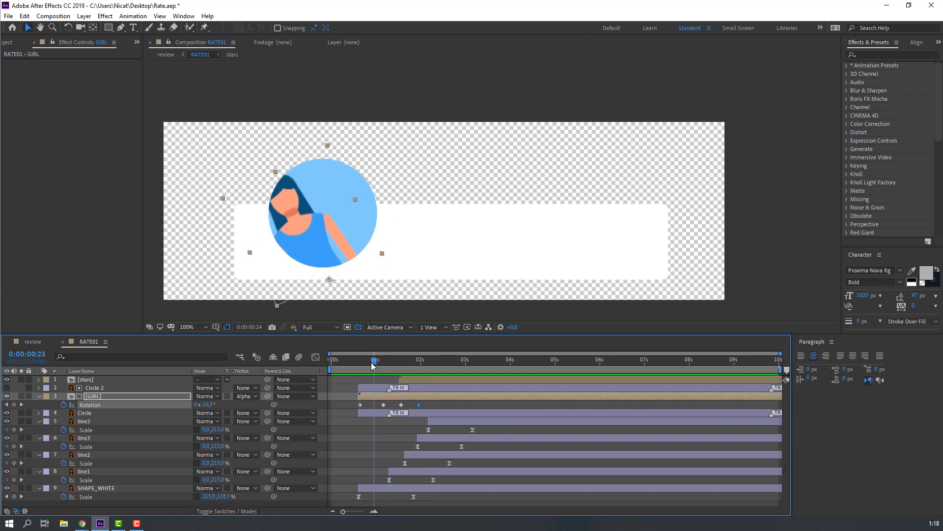
click(359, 405)
right_click(358, 405)
mouse_move(442, 397)
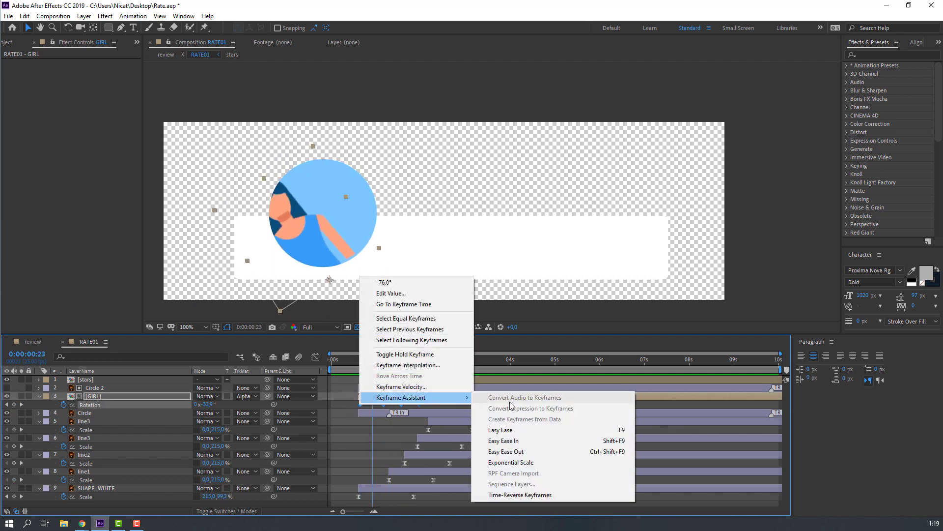
click(500, 429)
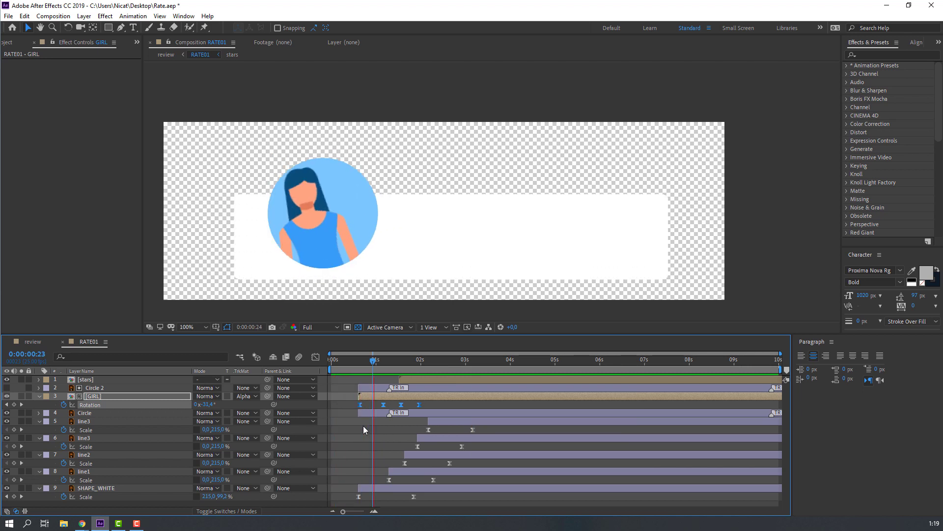
key(space)
Keyframe the GIRL layer's Position with easing, rising from below at about 0.6 s to 337, 320 at about 1.2 s.
click(364, 362)
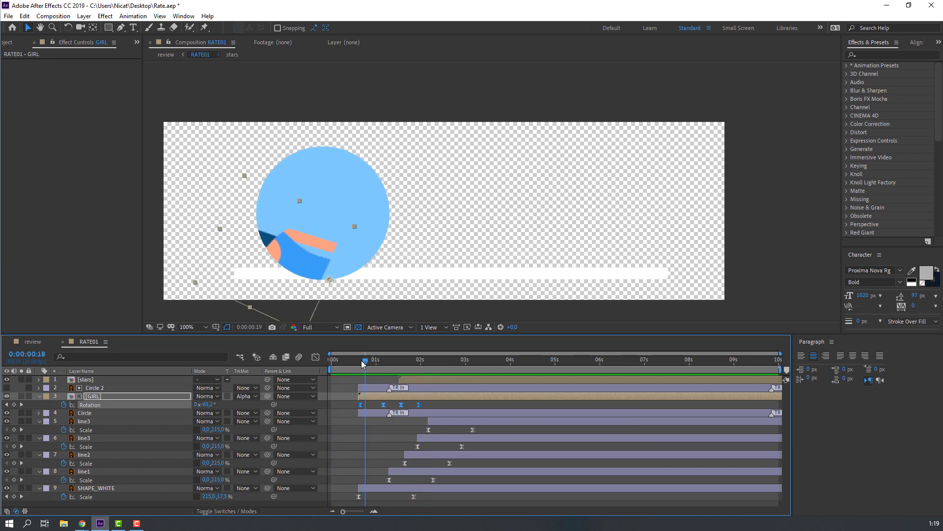
drag(363, 362, 360, 362)
click(117, 396)
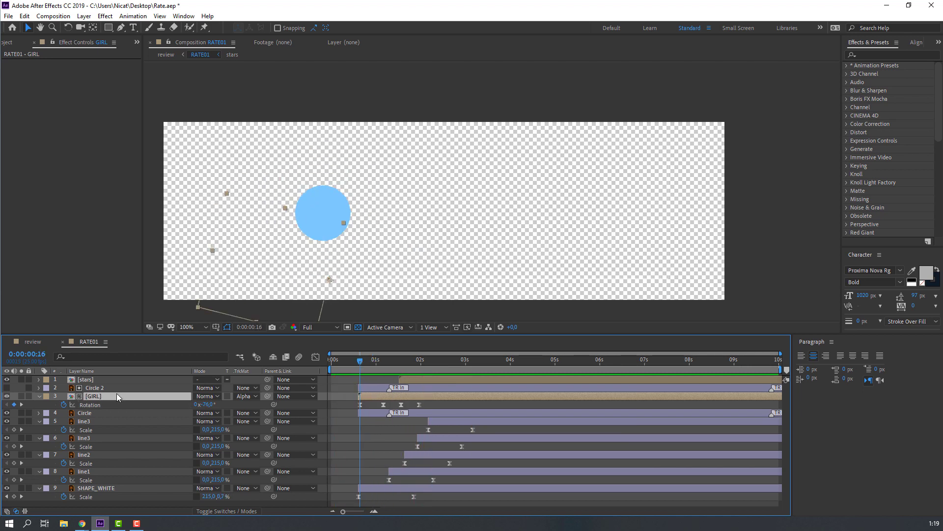
key(shift+p)
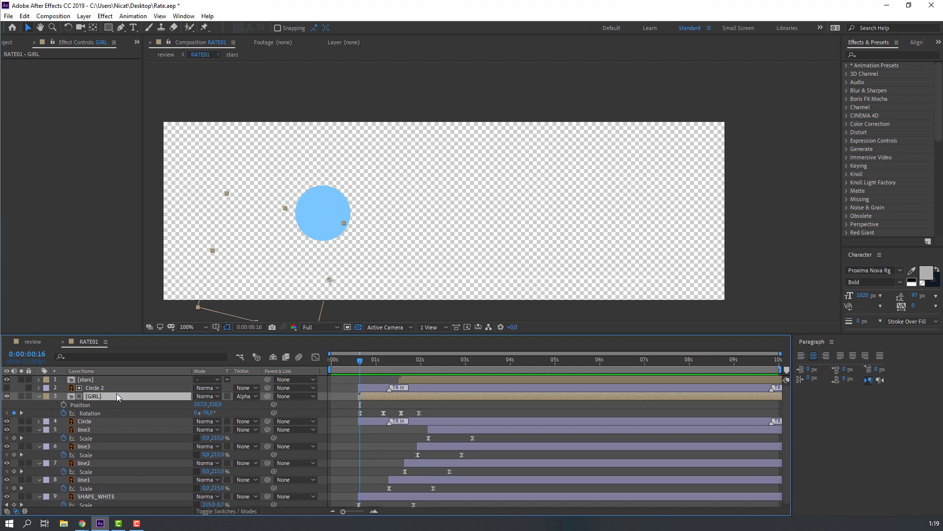
click(64, 405)
mouse_move(360, 363)
mouse_down()
mouse_move(384, 366)
mouse_move(361, 360)
mouse_up()
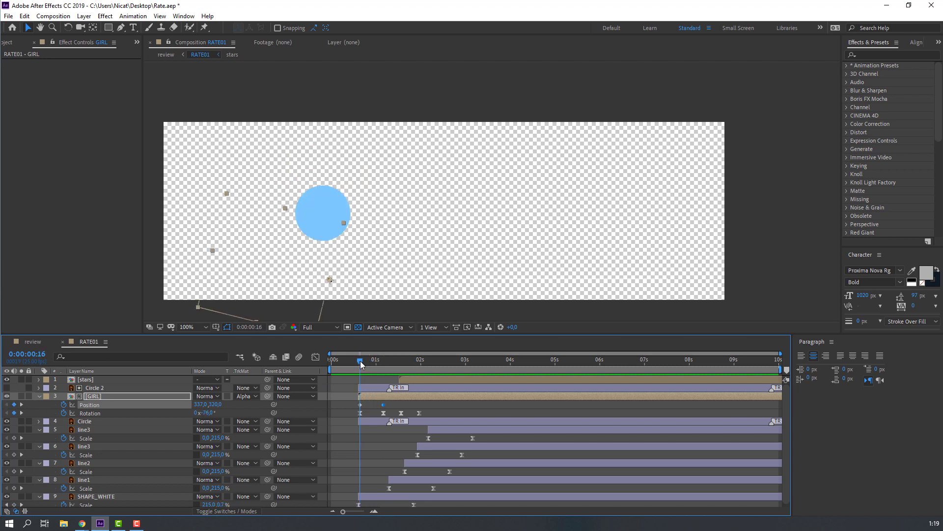
click(433, 367)
Preview the card's animation inside the review composition and return to RATE01.
click(35, 344)
key(space)
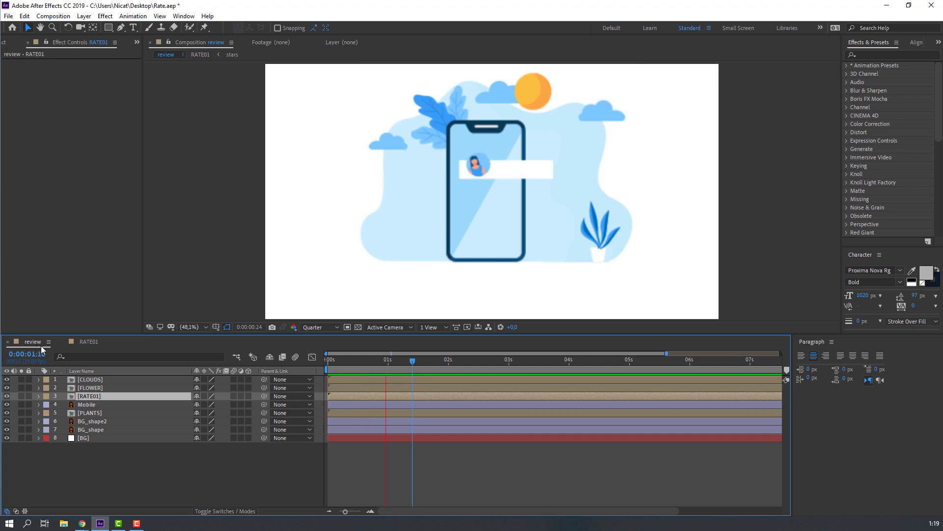
click(89, 341)
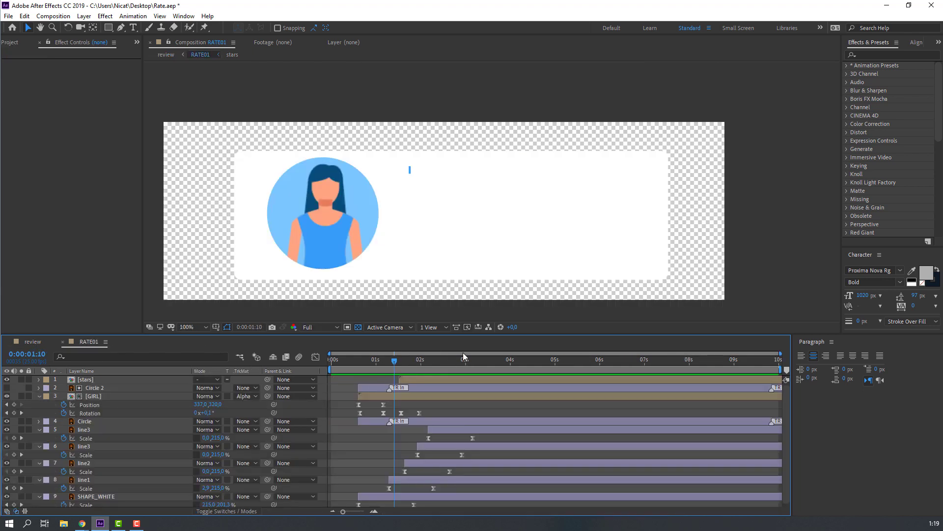
Collapse the open properties of all layers in RATE01 and show the layer switches columns.
click(365, 360)
click(116, 396)
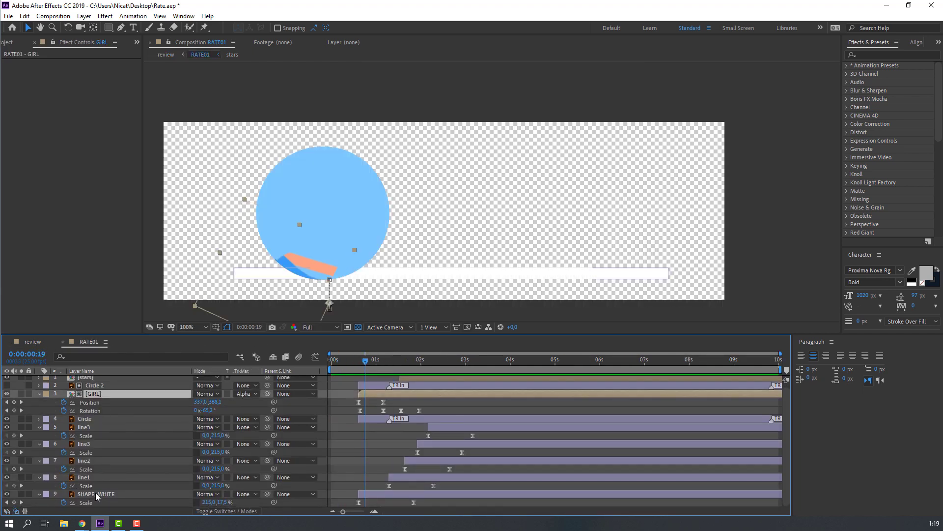
shift+click(95, 492)
click(39, 394)
click(104, 478)
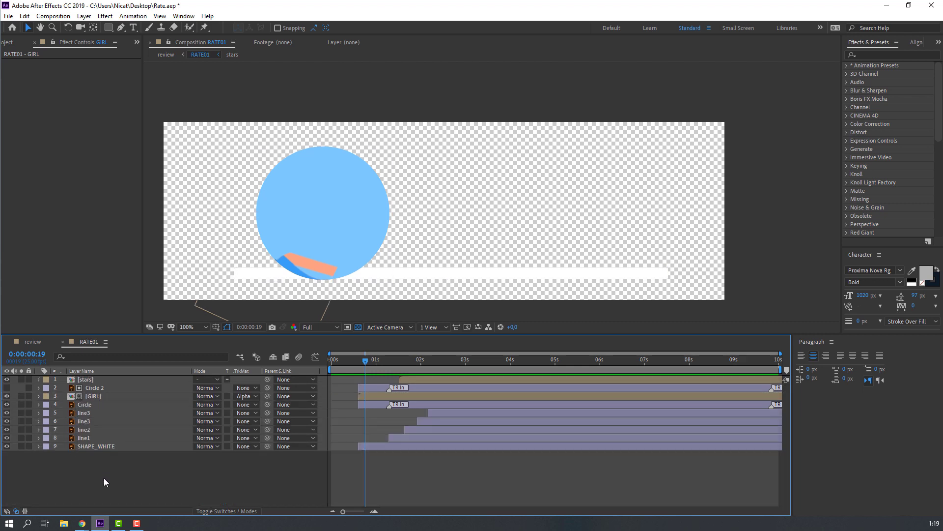
click(212, 511)
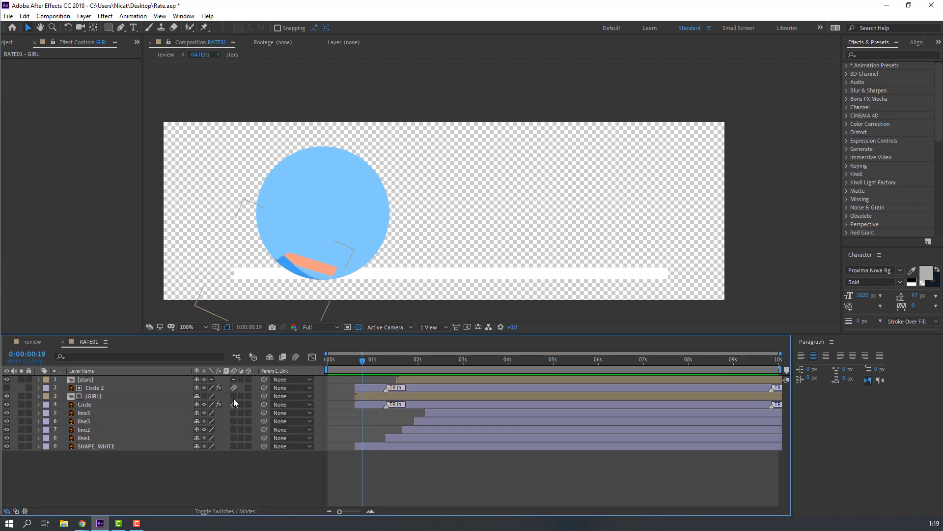
Enable motion blur for the remaining RATE01 layers from GIRL down to SHAPE_WHITE, preview it, and return to the review composition.
drag(234, 398, 234, 447)
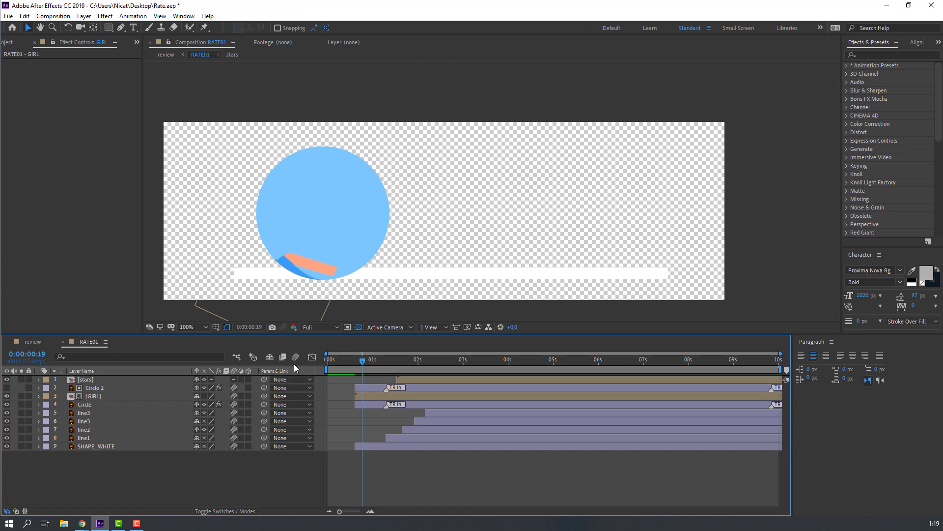
key(space)
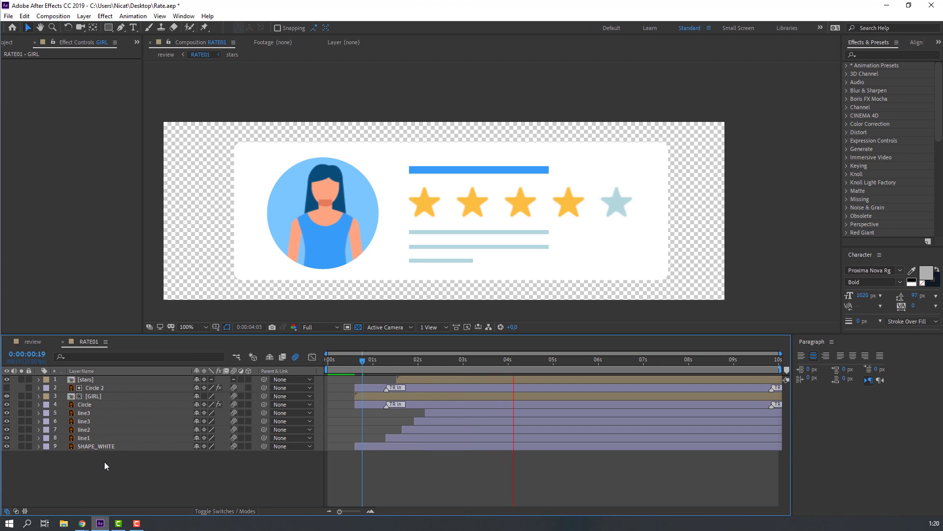
key(space)
click(62, 342)
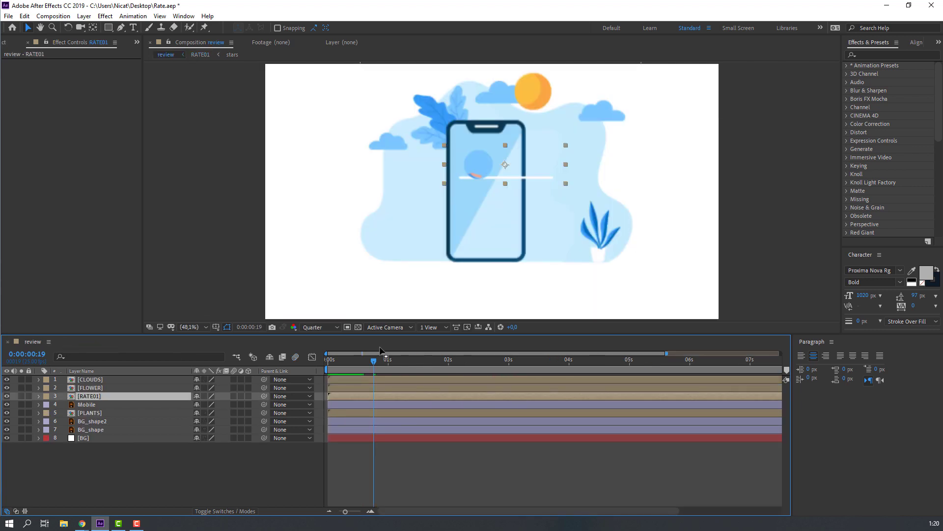
Add Position and Scale keyframes to the RATE01 layer at 0:00:01:07 in the review composition.
click(417, 360)
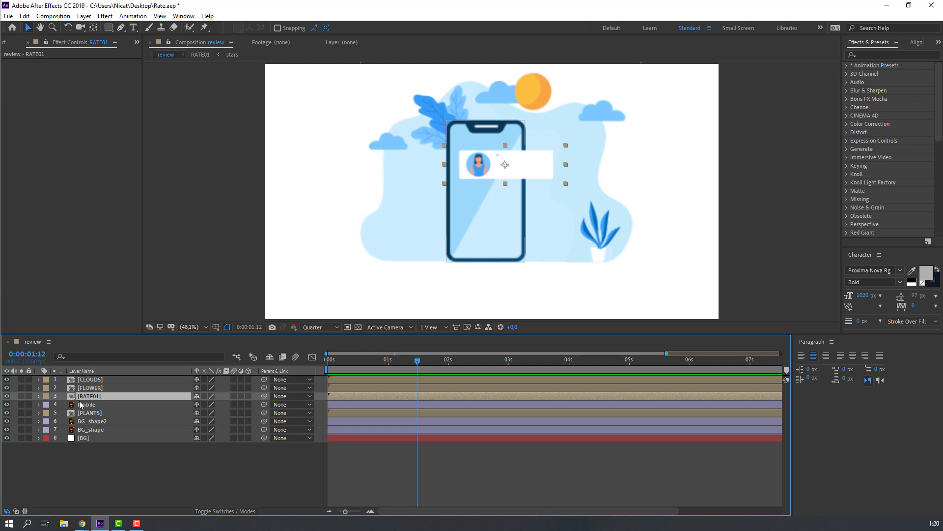
key(p)
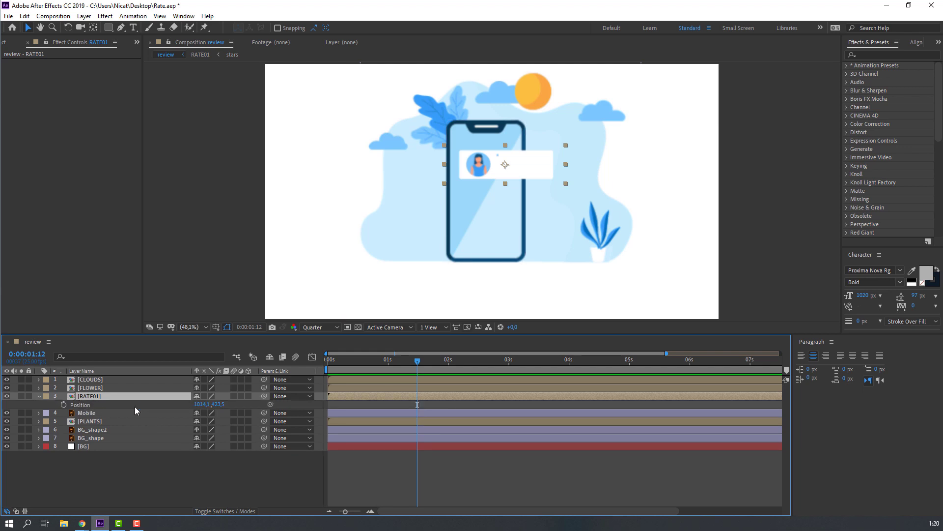
key(shift+s)
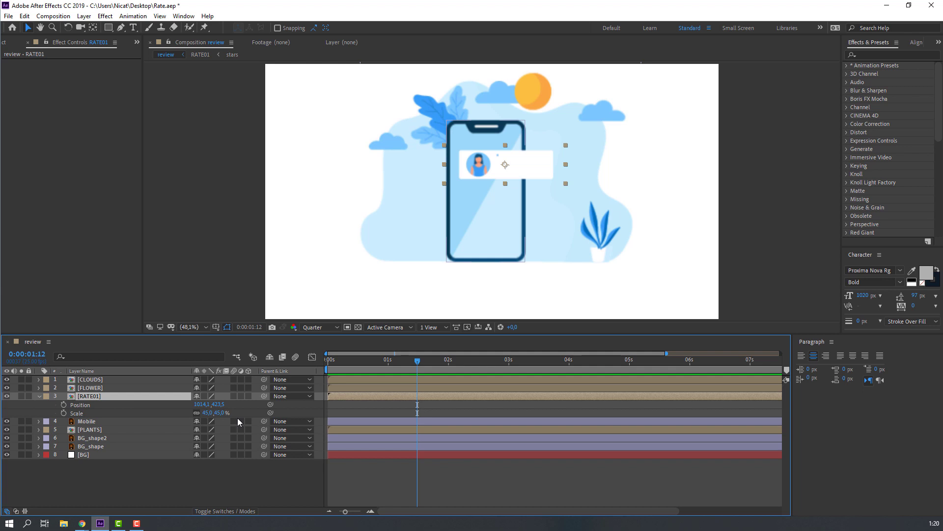
drag(406, 366, 370, 362)
click(64, 404)
click(64, 413)
click(213, 468)
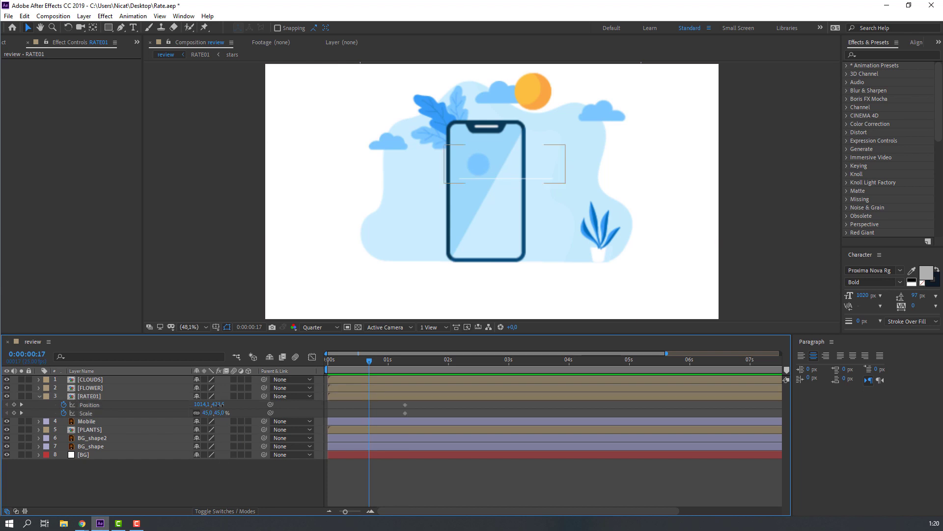
At 0:00:00:17, lower RATE01's Position to about 1014, 507, set its Scale to 40%, and preview the motion.
drag(220, 403, 264, 404)
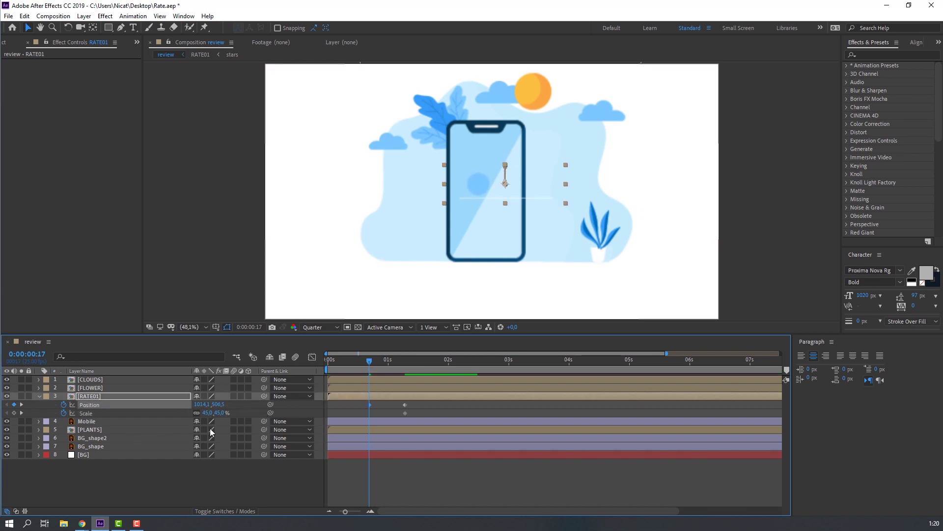
click(208, 413)
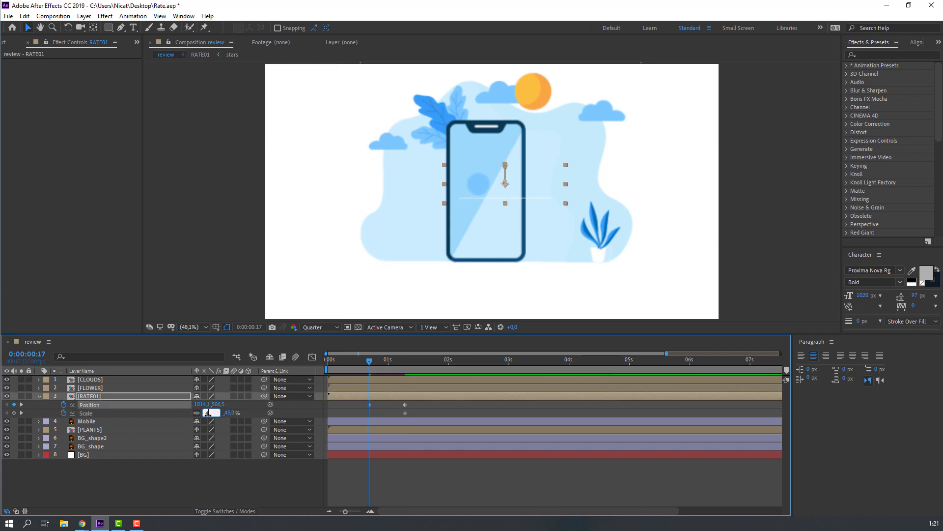
text(40)
key(Return)
key(space)
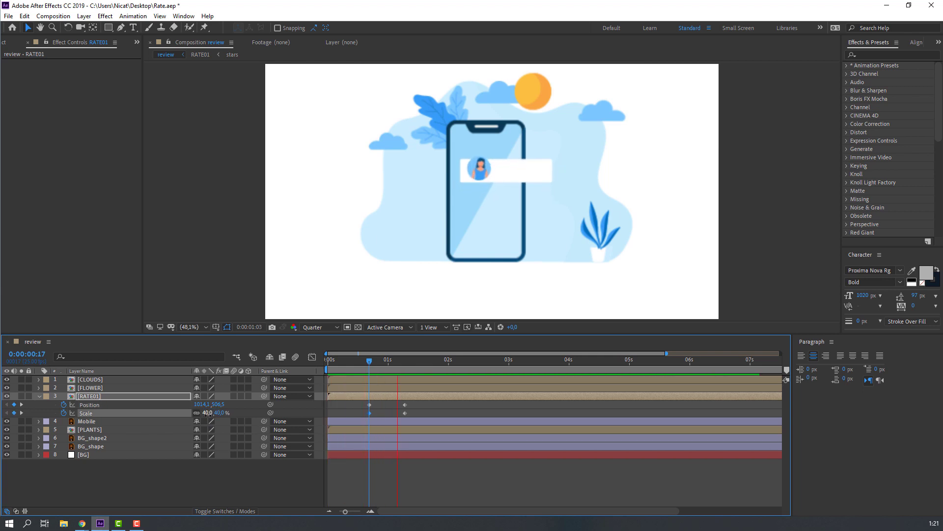
key(space)
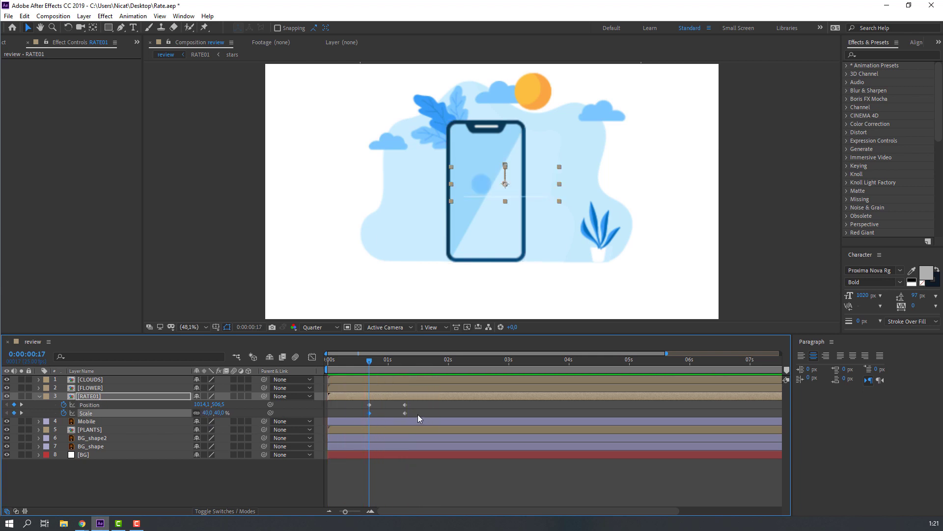
Set RATE01's starting Scale keyframe at 0:00:00:17 to 30% and preview the change.
click(208, 413)
text(30)
key(Return)
key(space)
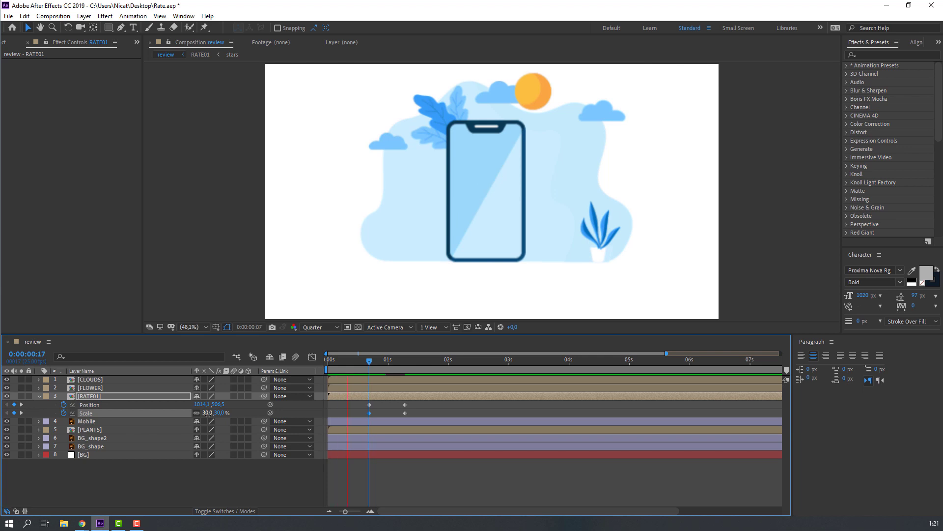
key(space)
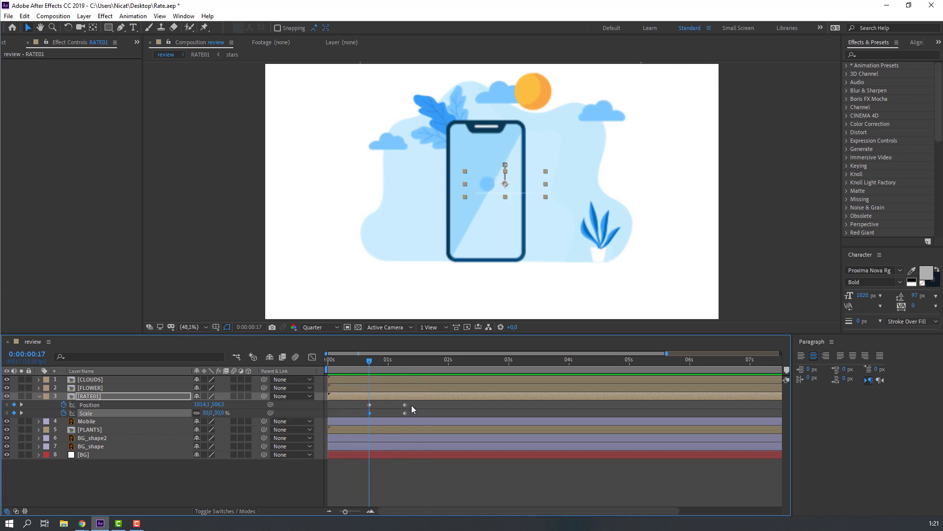
Apply Easy Ease to all of RATE01's Position and Scale keyframes and preview the card's entrance.
right_click(369, 413)
mouse_move(479, 410)
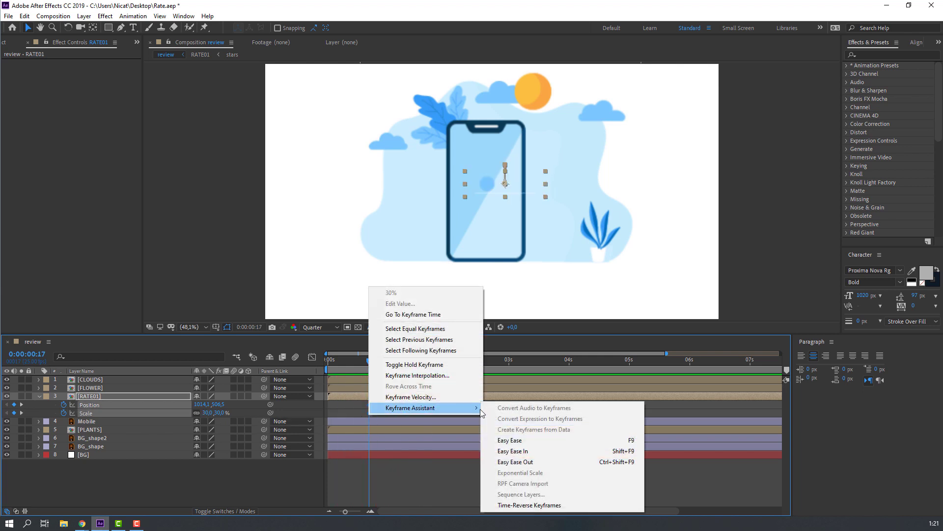
click(511, 441)
key(space)
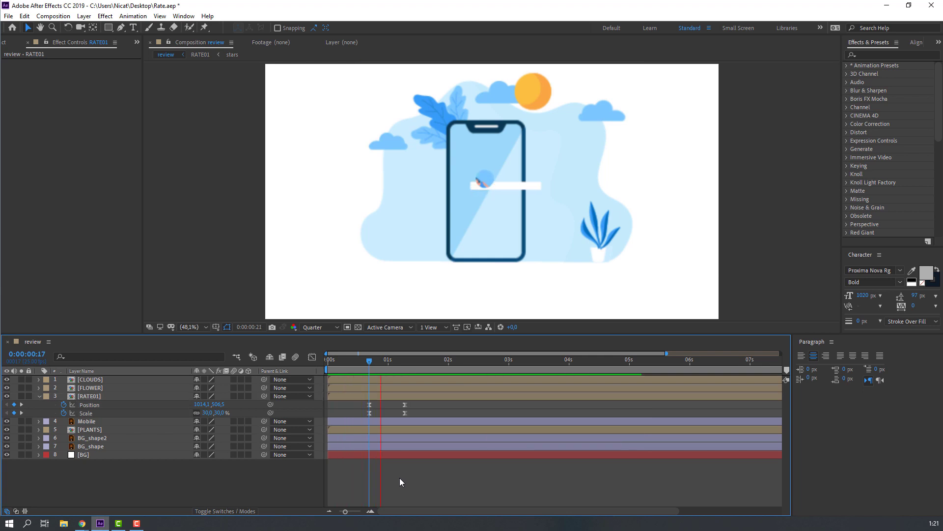
Duplicate the RATE01 composition in the project and place the copy directly above the RATE01 layer in review.
click(76, 238)
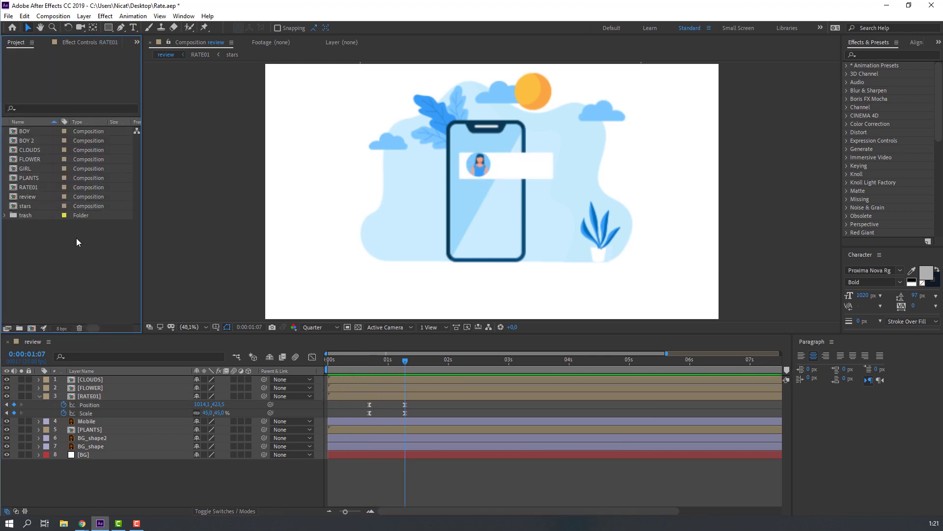
click(33, 187)
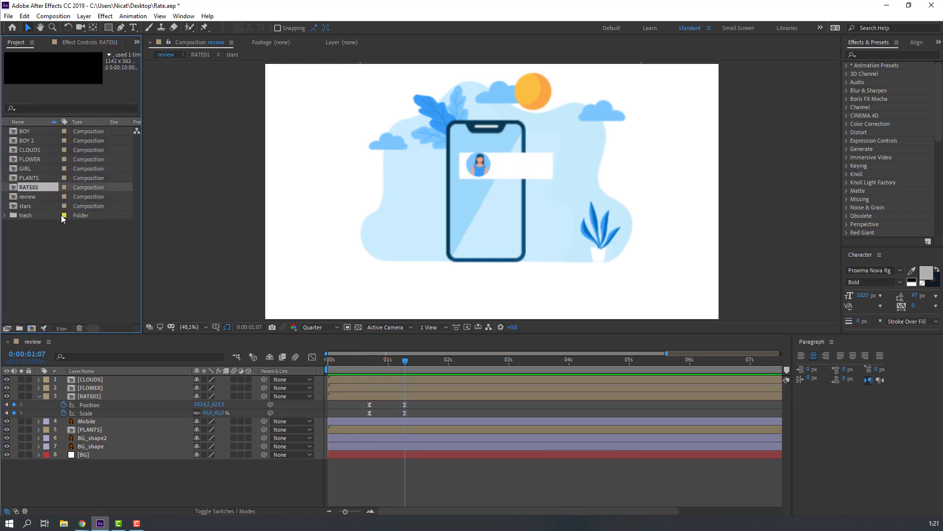
key(ctrl+d)
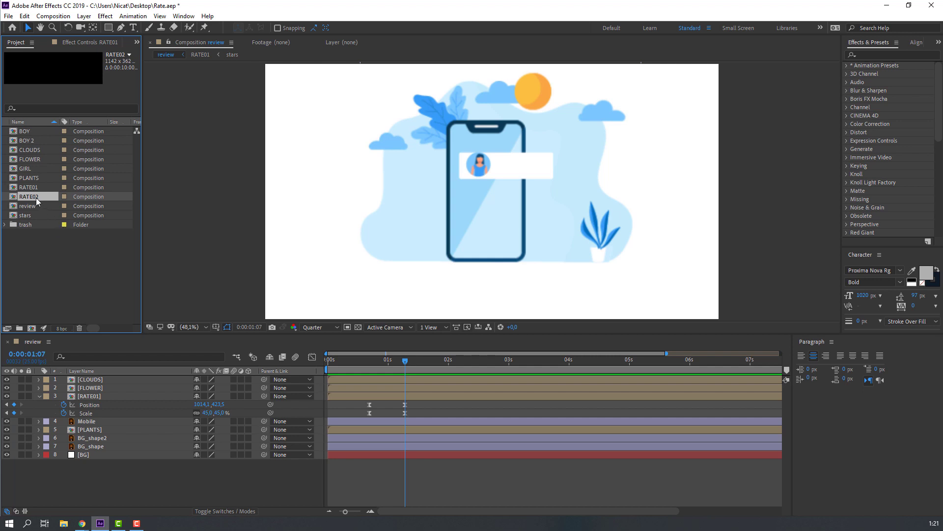
drag(37, 197, 109, 390)
Set the RATE02 layer's Scale to 45% and place the card below RATE01, overhanging the phone's left edge.
key(s)
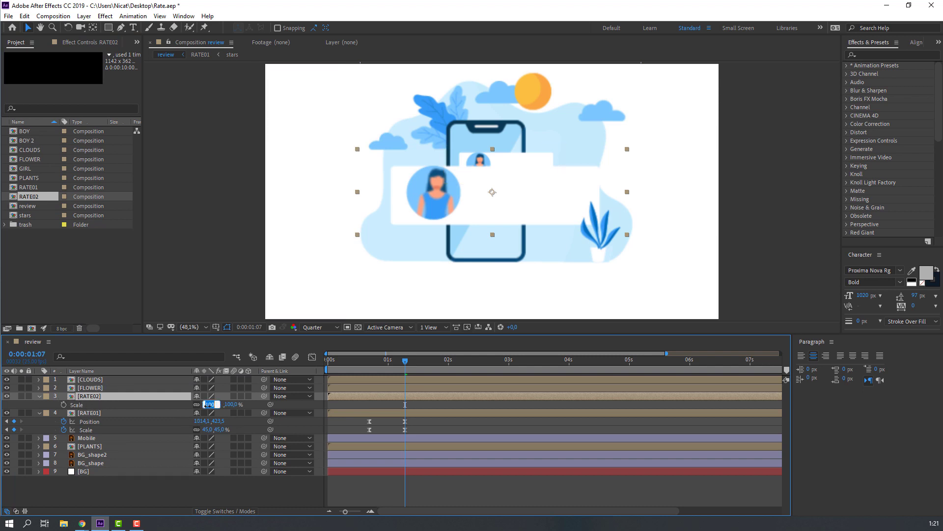
text(45)
key(Return)
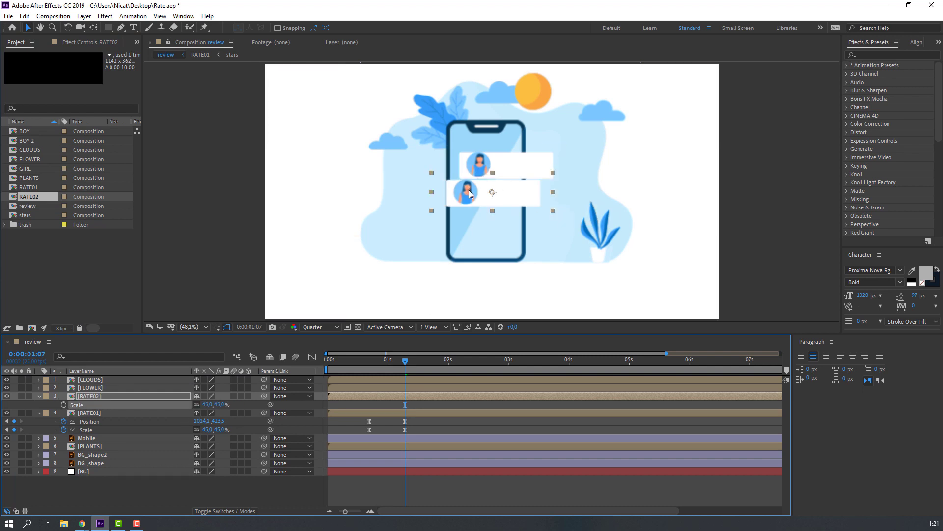
drag(469, 192, 446, 204)
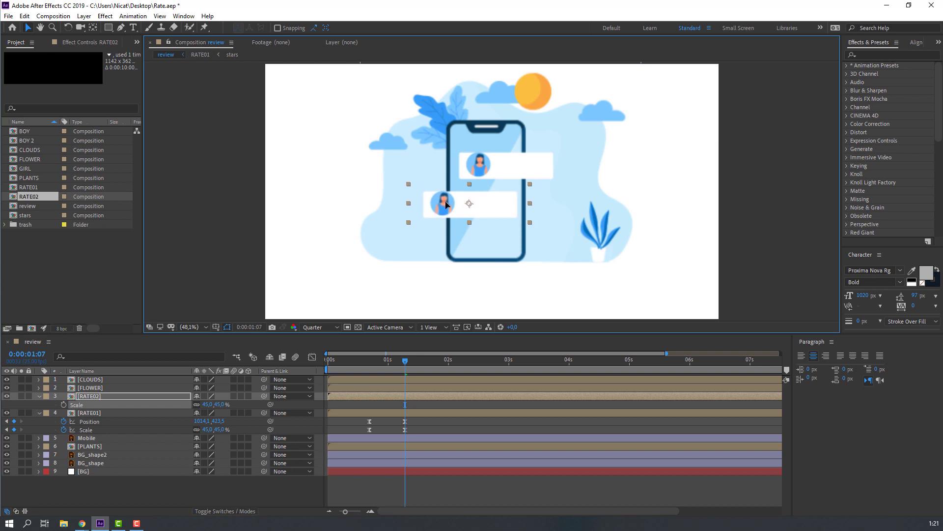
click(39, 396)
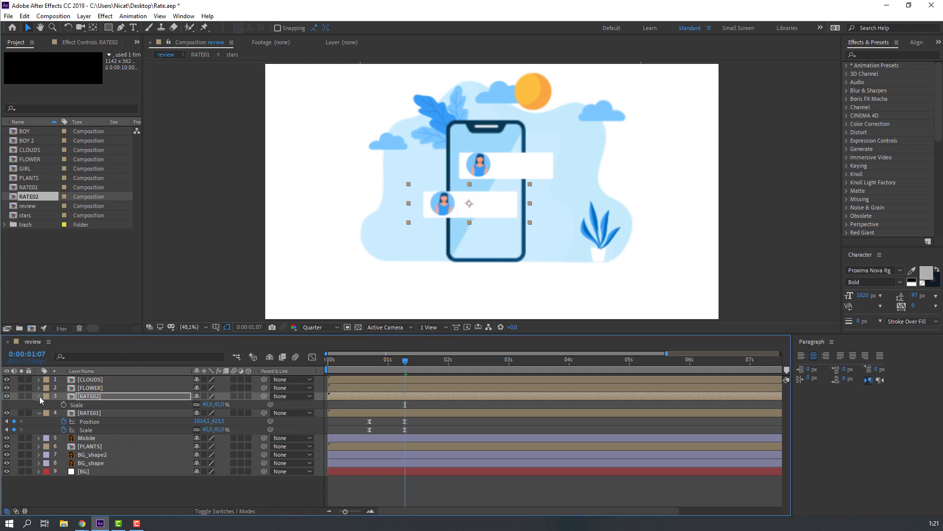
Open RATE02 and replace the source of its GIRL layer with the BOY composition, keeping the layer's animation.
double_click(89, 397)
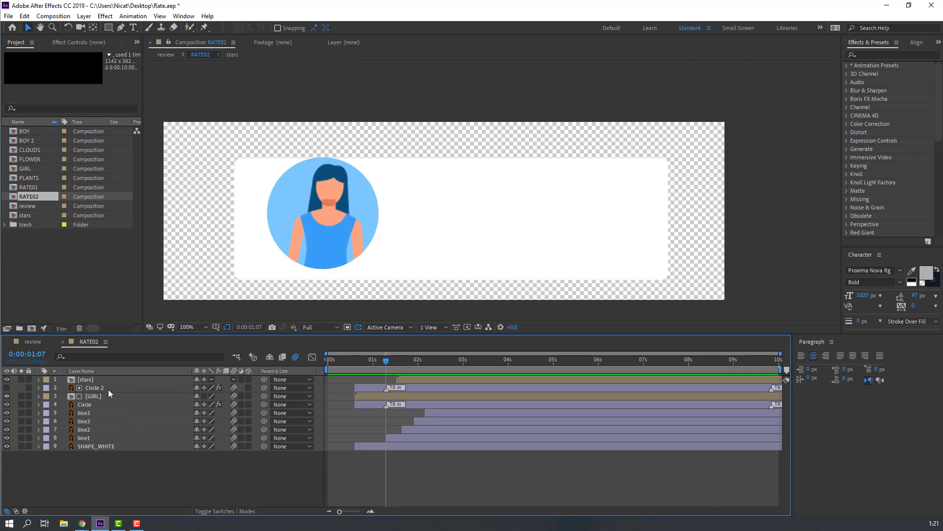
click(30, 132)
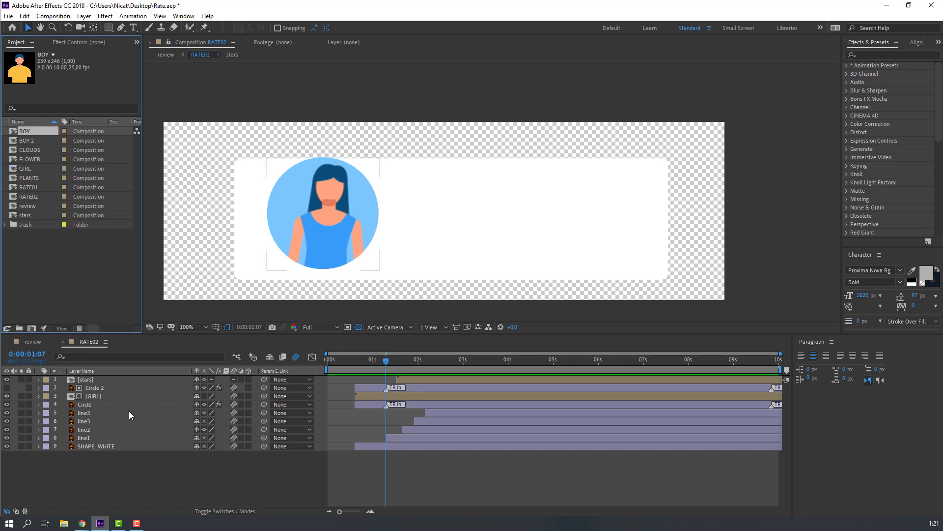
click(95, 396)
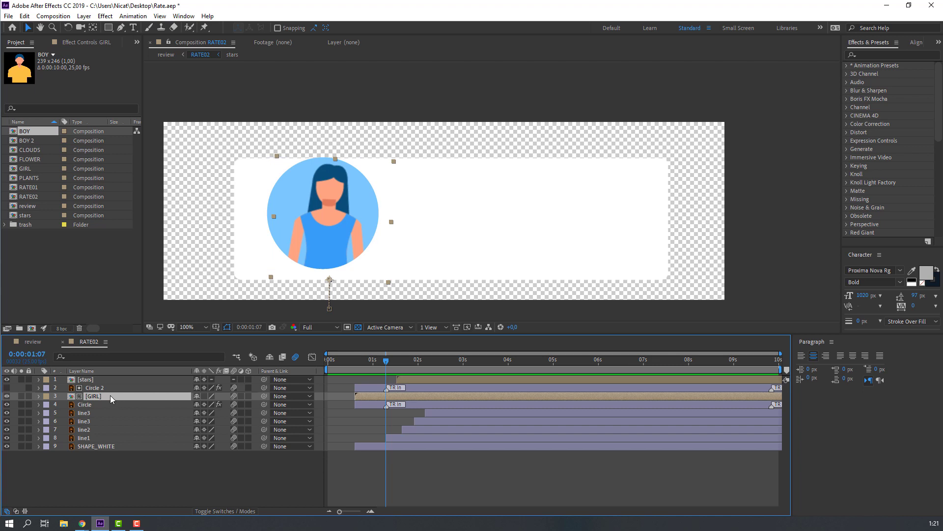
drag(27, 132, 100, 402)
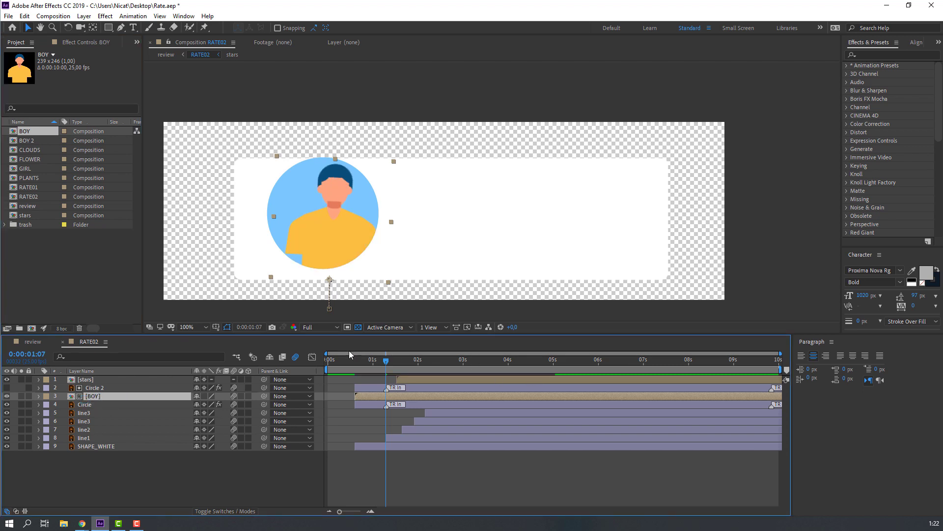
Shift both Position keyframes of the BOY layer together so the boy settles centred in the circle at 315, 341.
drag(351, 355, 397, 368)
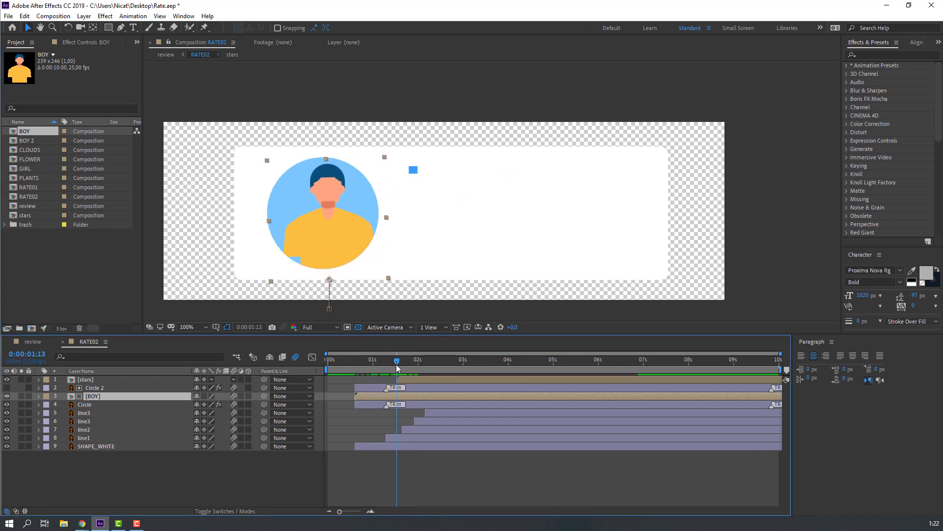
key(u)
click(381, 362)
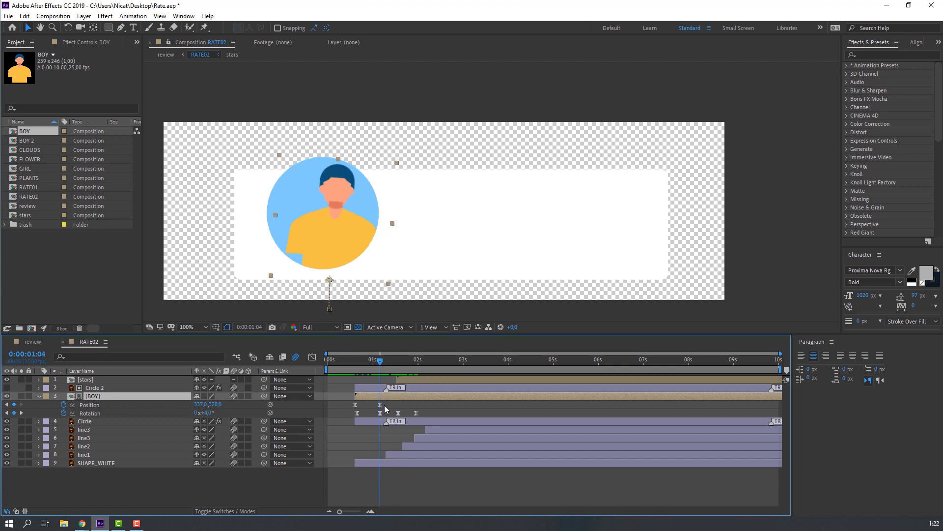
drag(386, 409, 345, 402)
drag(201, 408, 225, 405)
click(359, 360)
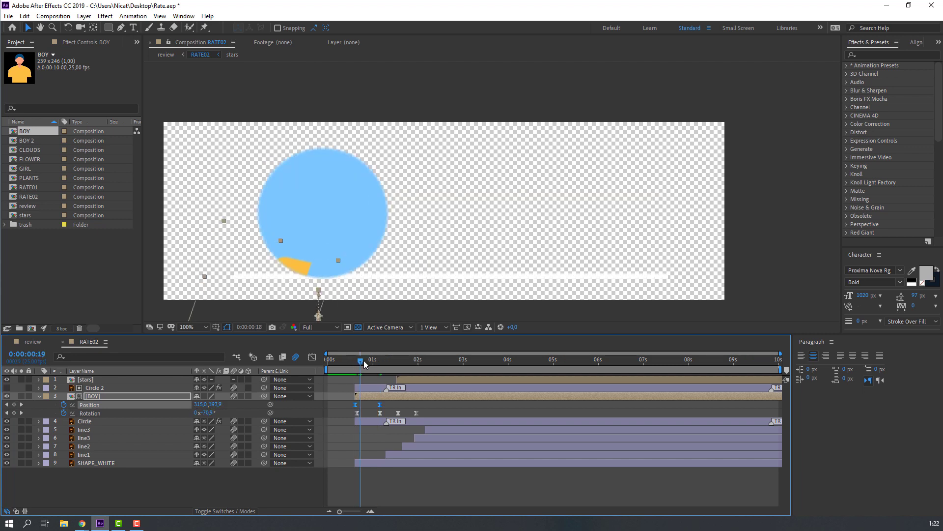
Preview the boy's swinging entrance and check the frames around one second in RATE02.
key(space)
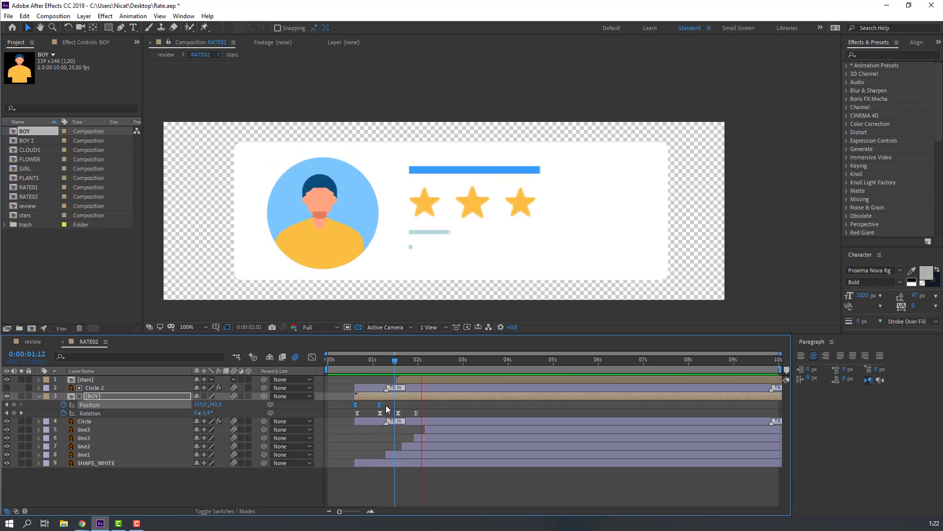
key(space)
key(space)
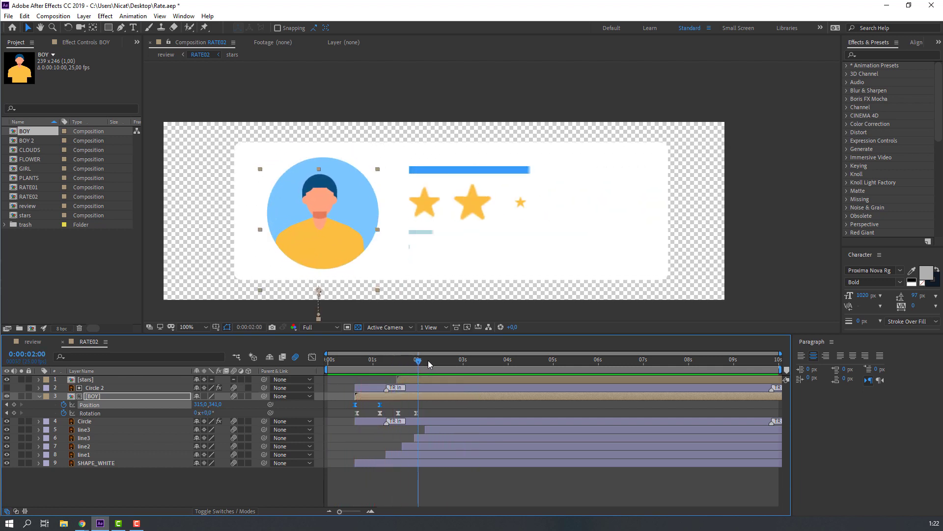
click(373, 360)
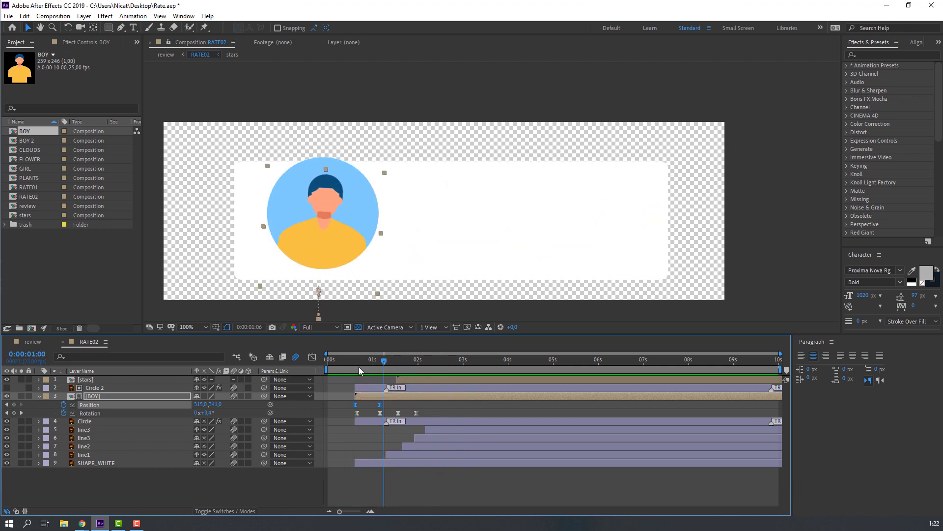
Return to the review composition and duplicate the RATE02 composition in the project.
click(62, 341)
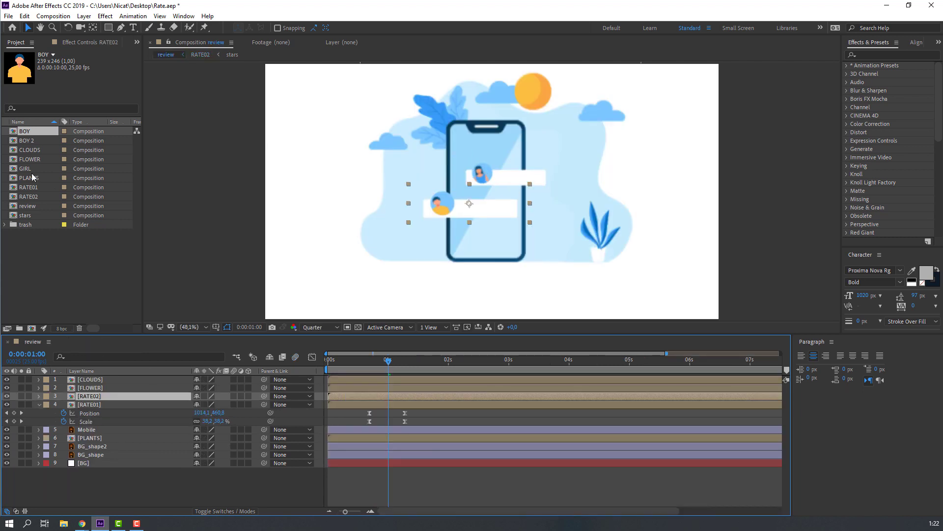
click(35, 196)
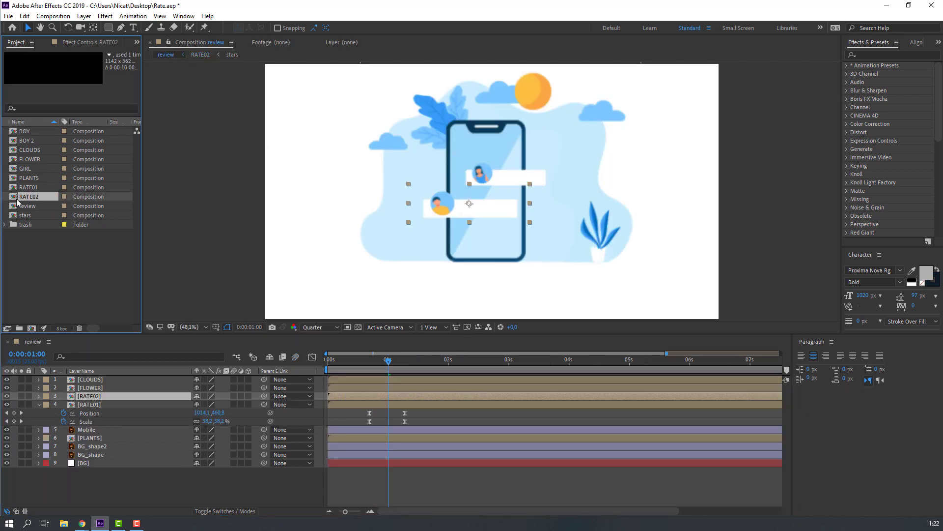
key(ctrl+d)
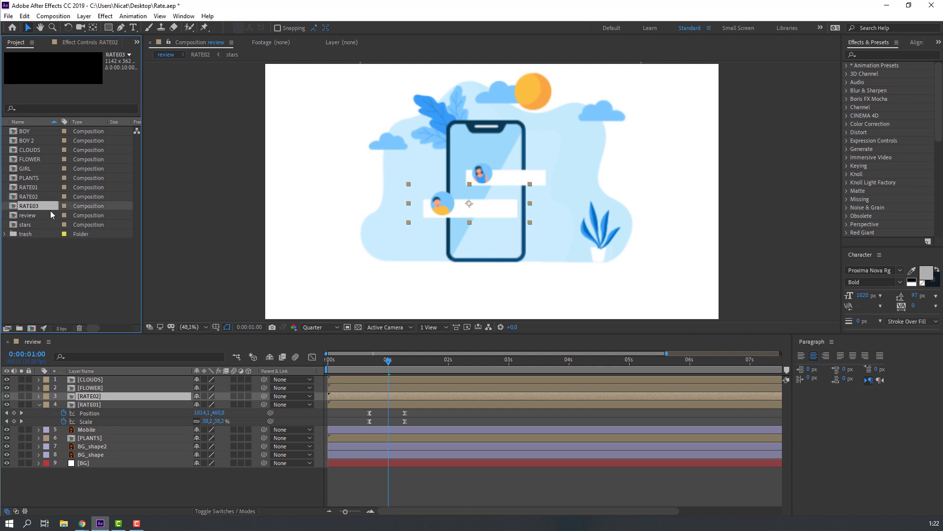
Add RATE03 to the review composition above the RATE02 layer, scaled to 45% and positioned over the lower part of the phone.
drag(29, 211, 89, 396)
drag(462, 201, 432, 224)
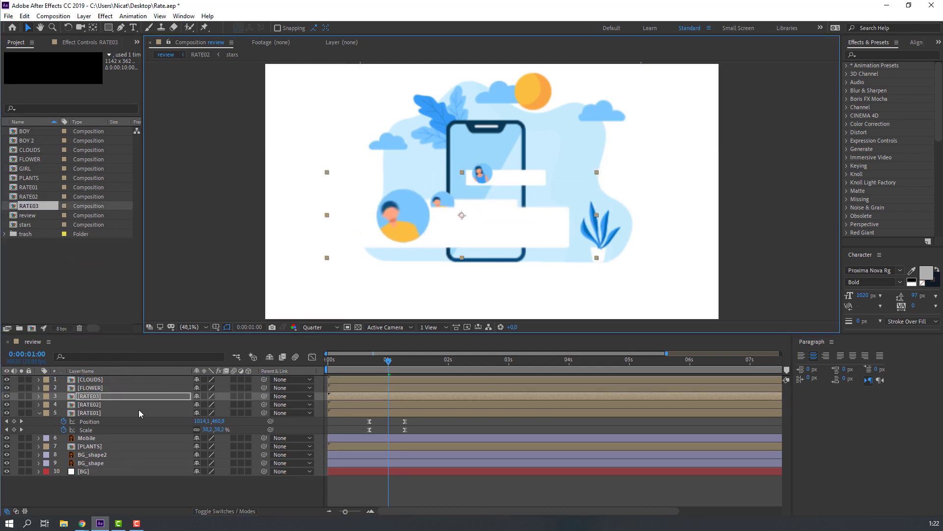
click(124, 397)
key(s)
click(206, 404)
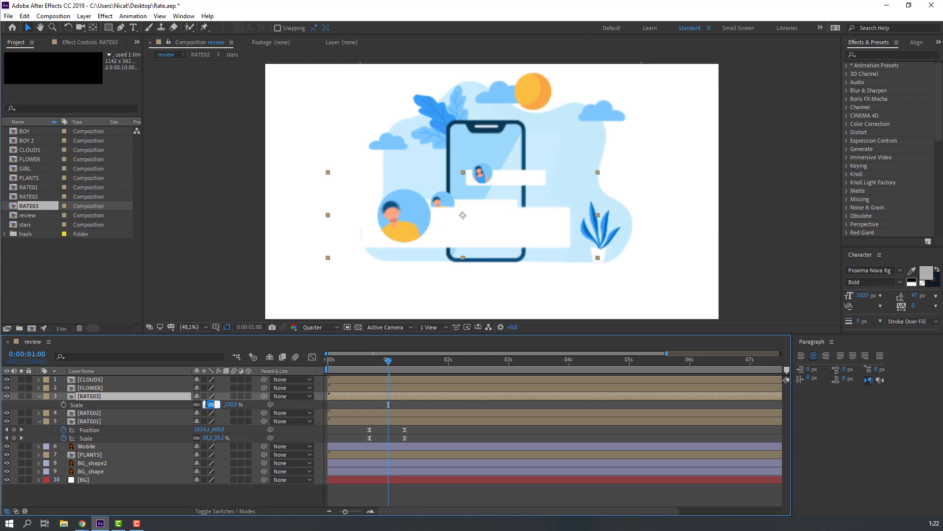
text(45)
key(Return)
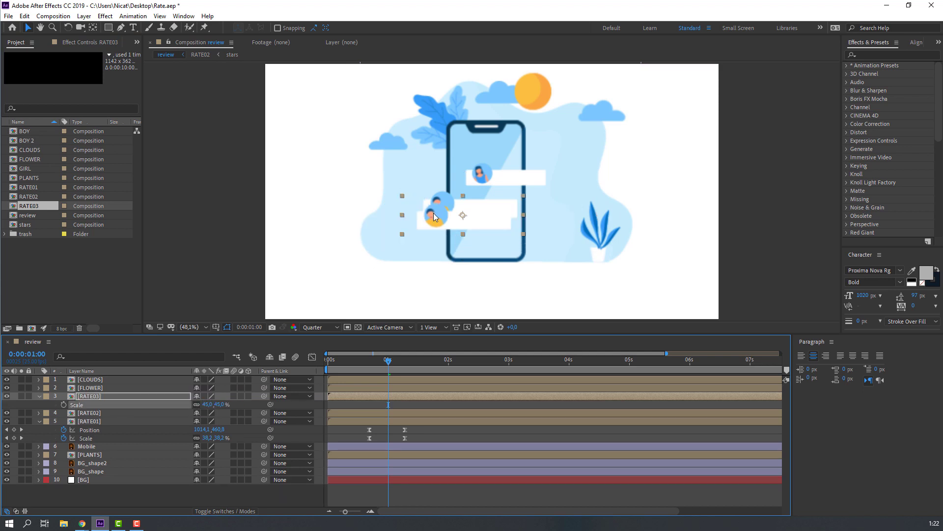
drag(433, 213, 481, 238)
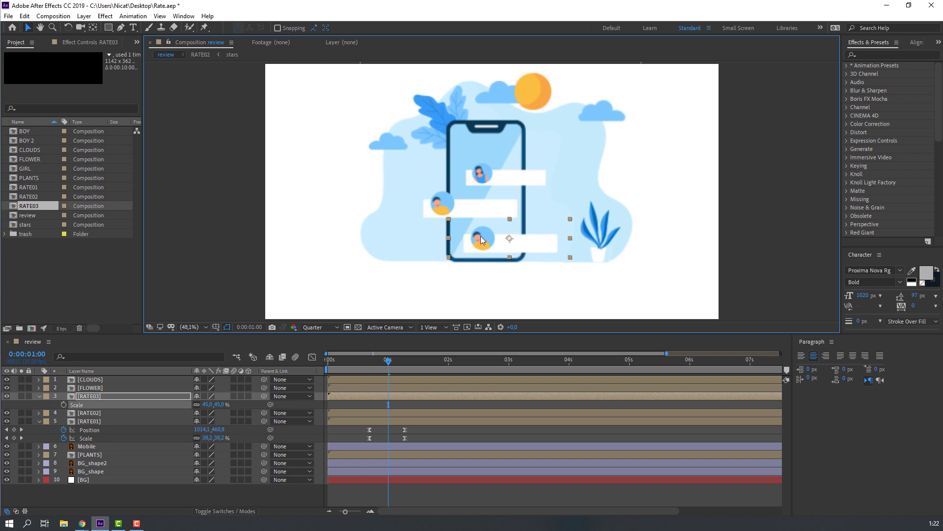
Stagger the card layers so RATE02 starts at about 0.5 s and RATE03 at about 0.8 s, scrubbing to check the timing.
drag(338, 362, 388, 362)
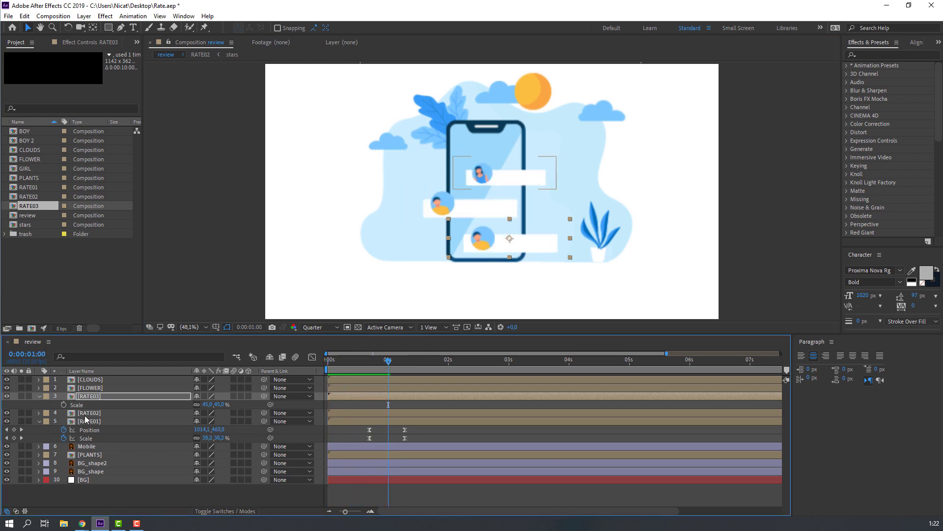
drag(332, 415, 374, 413)
click(394, 395)
key(bracketleft)
drag(352, 360, 437, 359)
drag(372, 413, 384, 395)
drag(363, 363, 432, 360)
Open RATE03, replace its BOY layer's source with the BOY 2 composition, check the animation and return to the review composition.
double_click(91, 396)
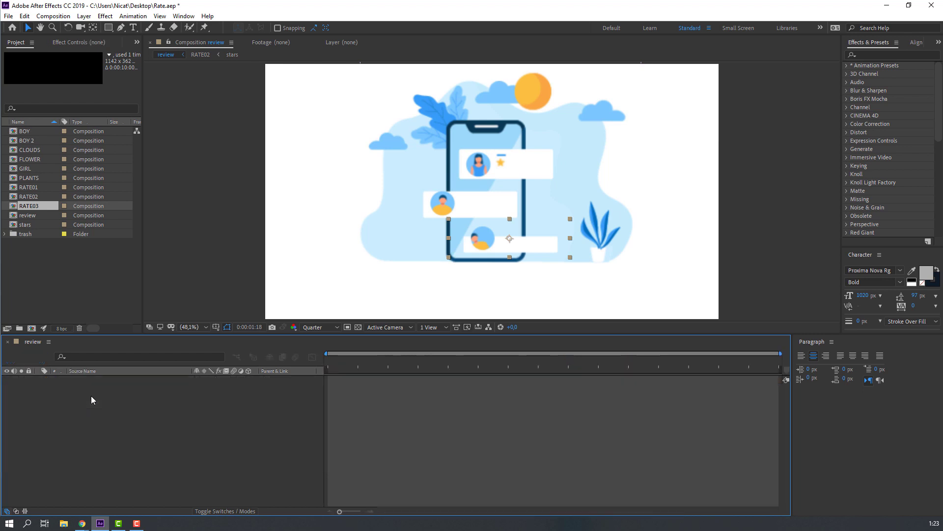
click(39, 396)
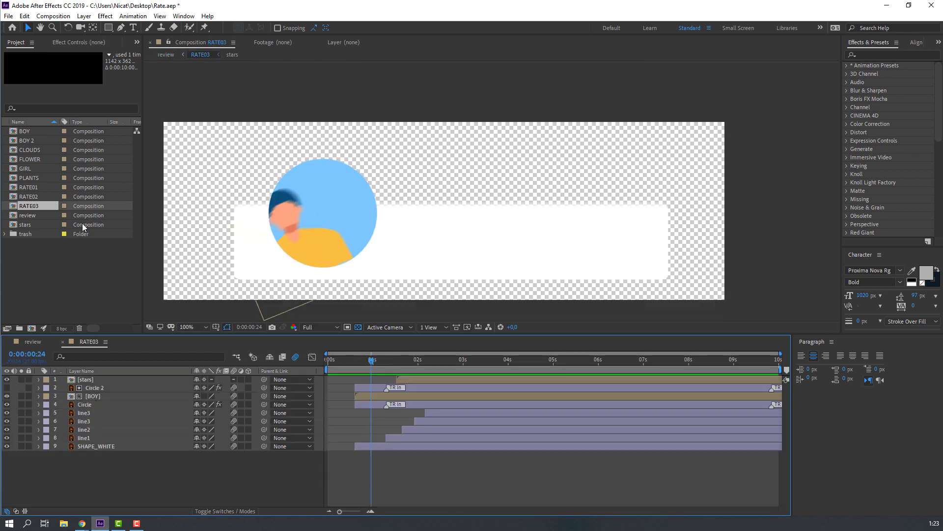
click(34, 143)
click(112, 397)
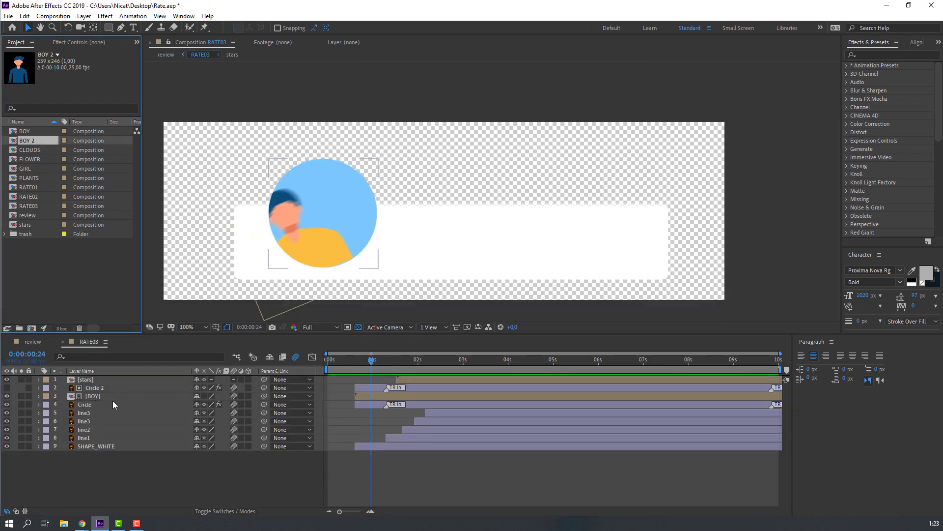
click(94, 398)
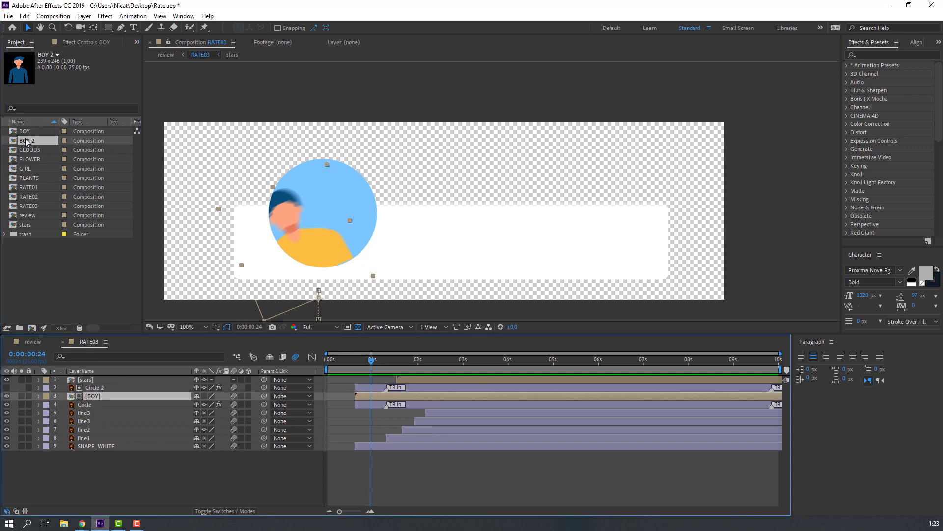
drag(27, 140, 92, 399)
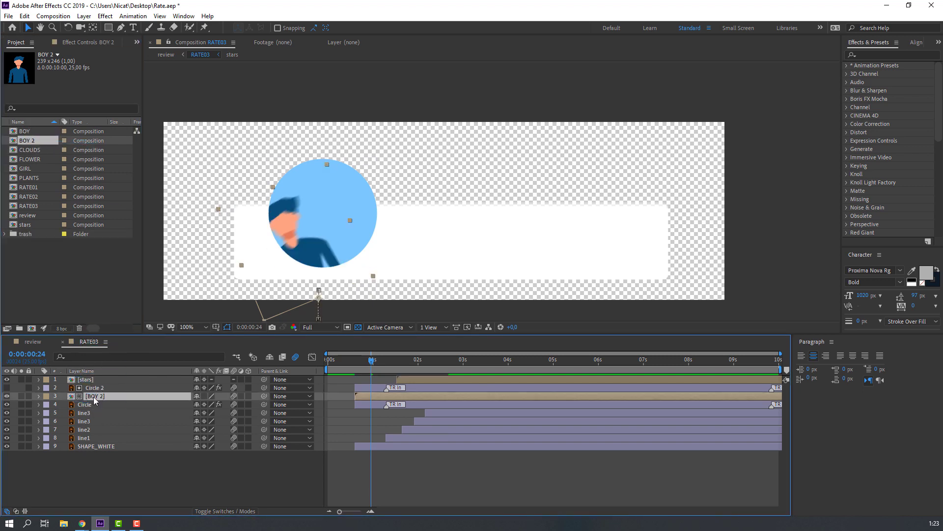
drag(355, 361, 450, 362)
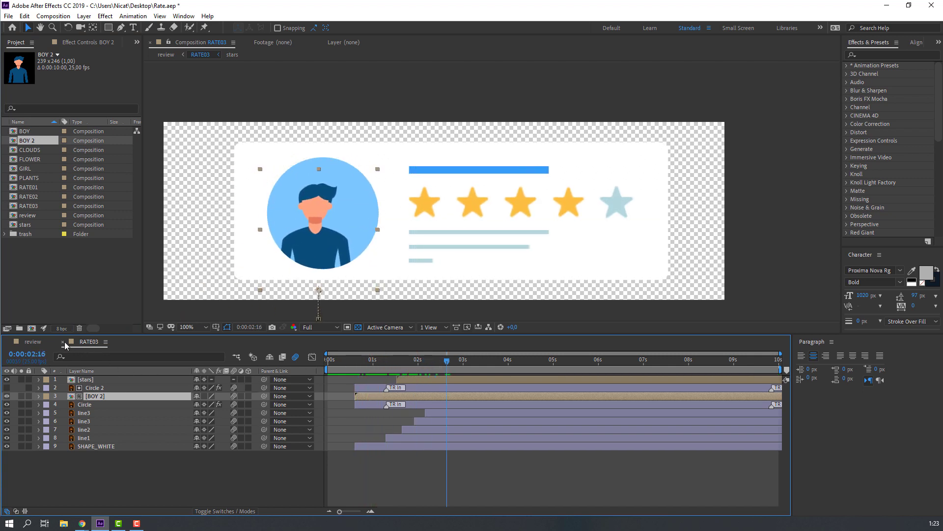
click(63, 341)
Scrub the card entrances, collapse the open layer properties and reveal only the keyframed properties of the RATE01, RATE02 and RATE03 layers.
drag(356, 361, 412, 363)
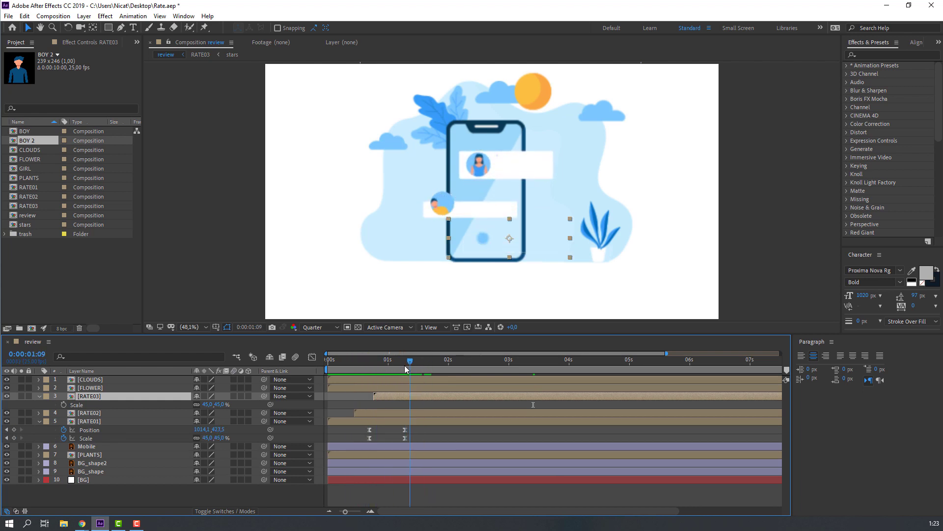
click(35, 401)
click(38, 396)
click(39, 413)
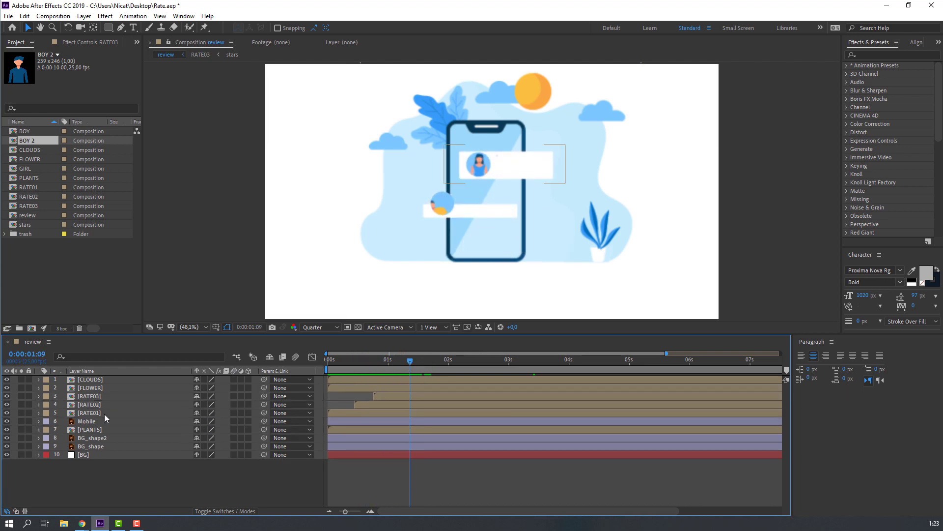
click(104, 413)
click(97, 403)
click(97, 413)
ctrl+click(98, 404)
ctrl+click(99, 398)
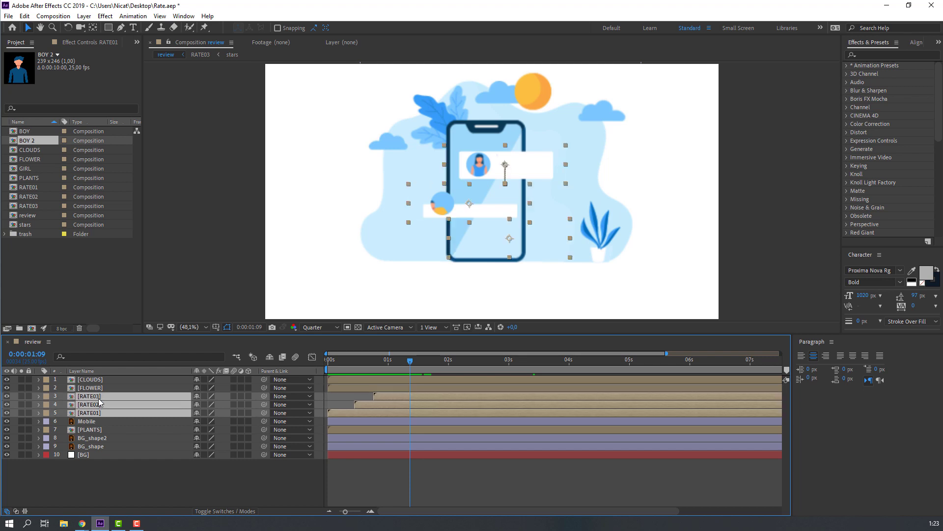
key(u)
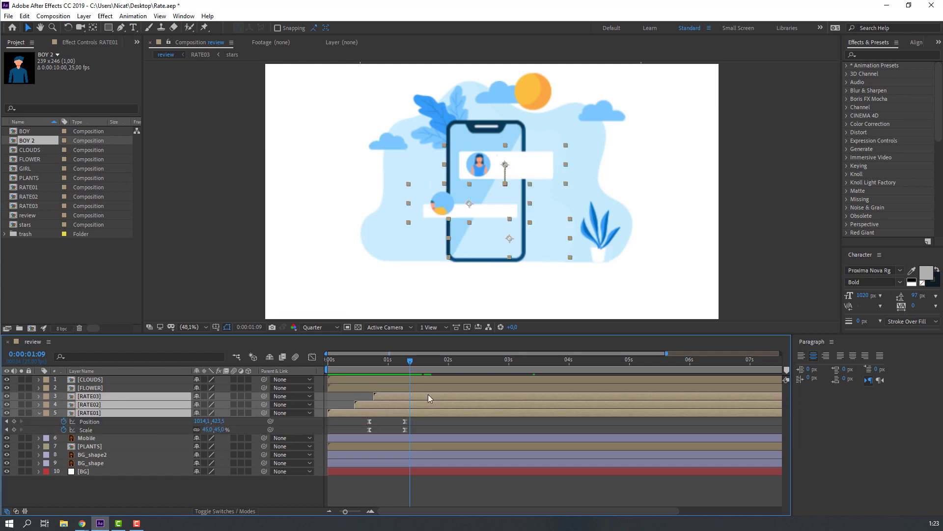
click(437, 428)
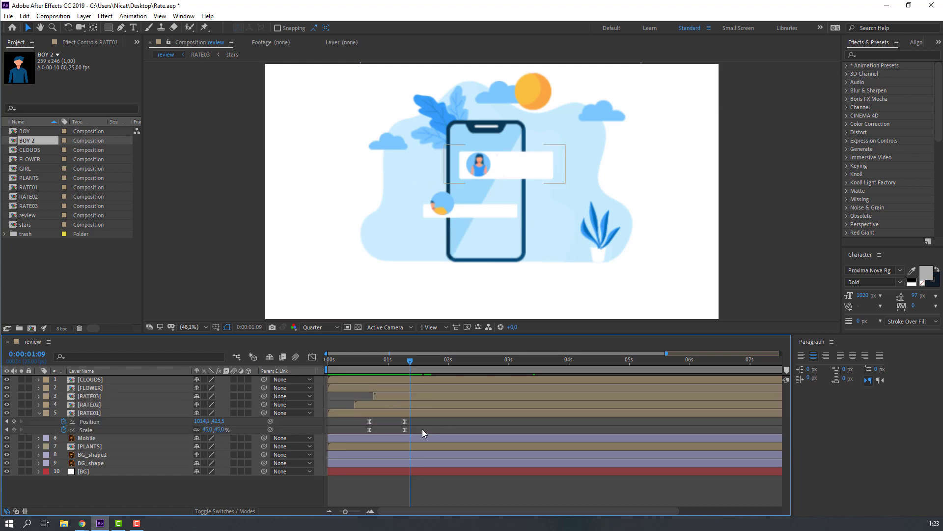
Copy RATE01's Position and Scale keyframes onto the RATE02 and RATE03 layers, starting at 0:00:00:17.
click(369, 405)
drag(422, 420, 370, 433)
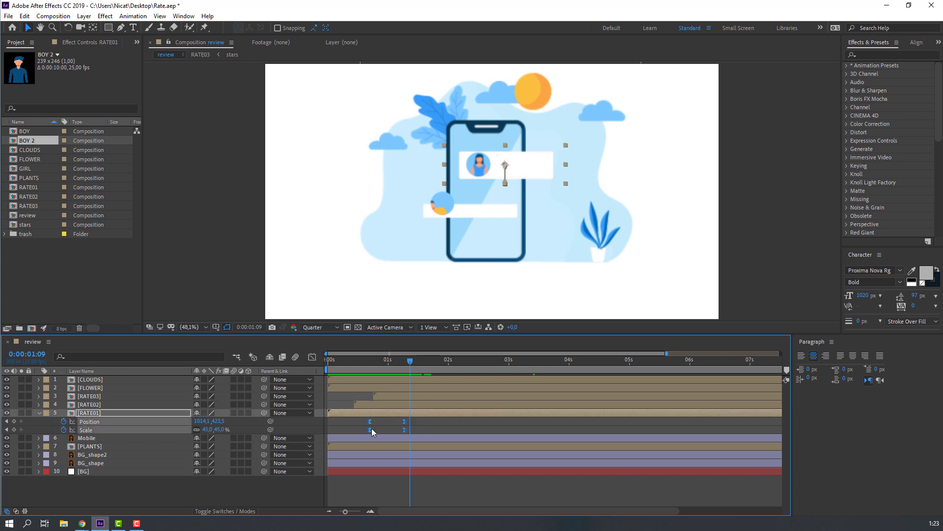
click(375, 404)
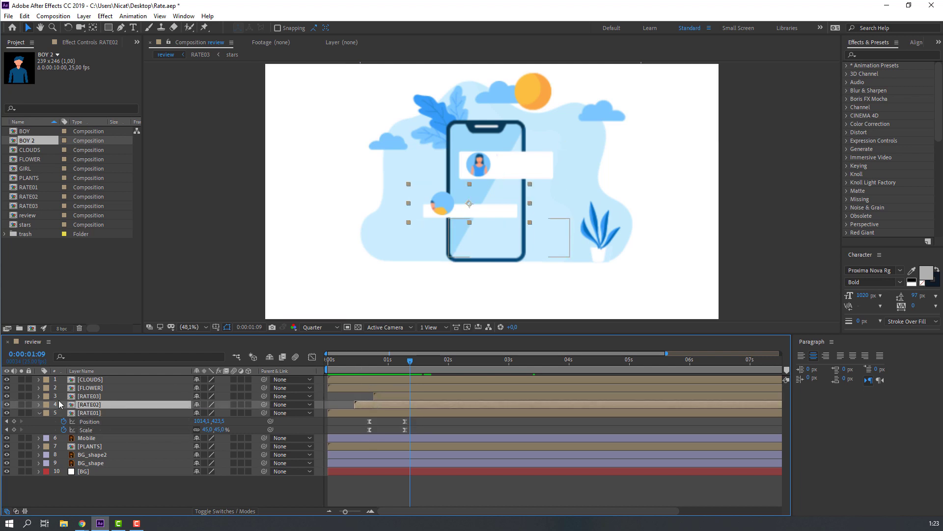
click(369, 362)
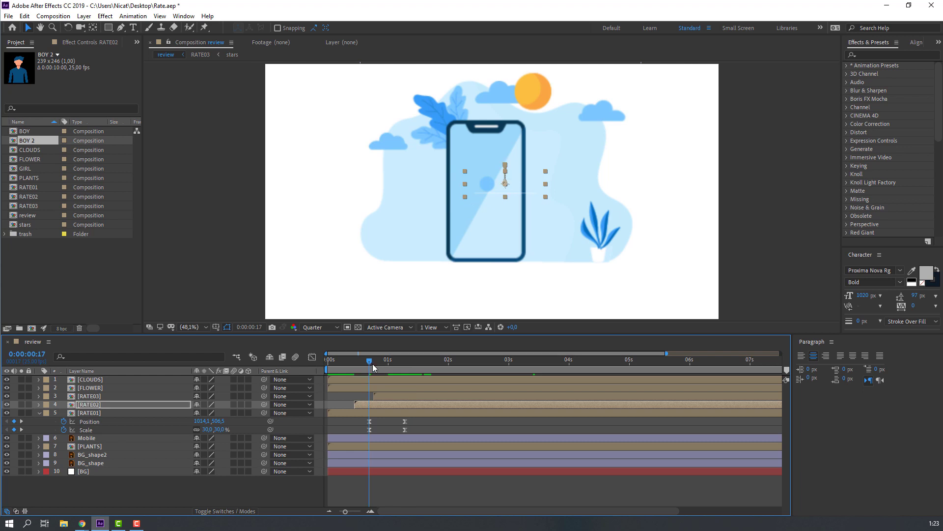
key(ctrl+v)
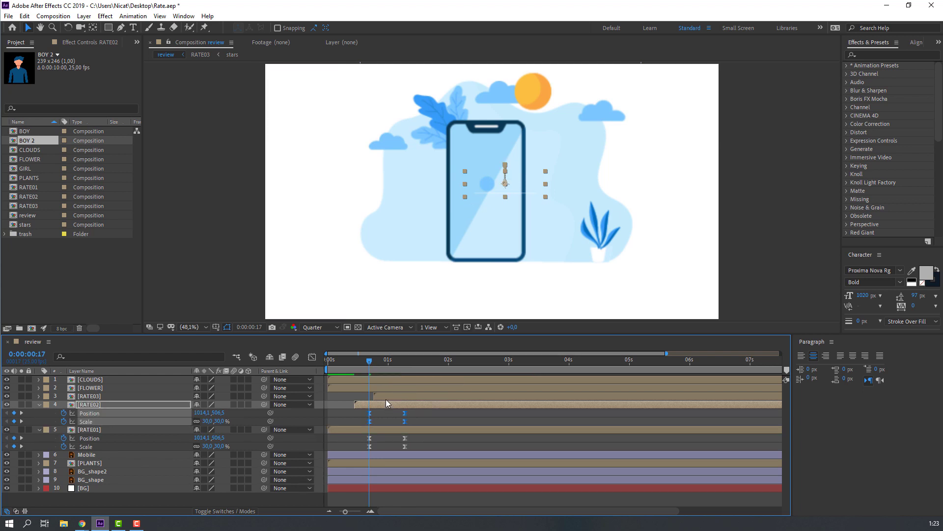
click(385, 398)
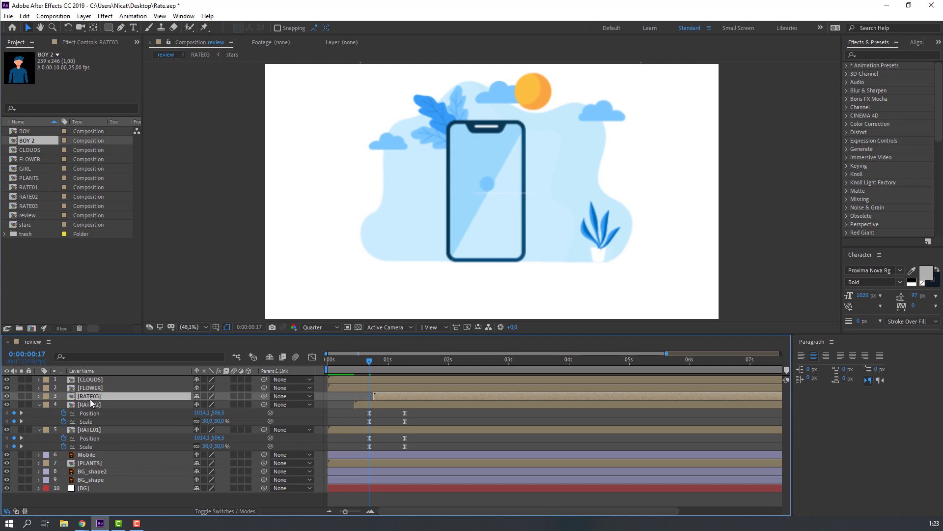
key(Return)
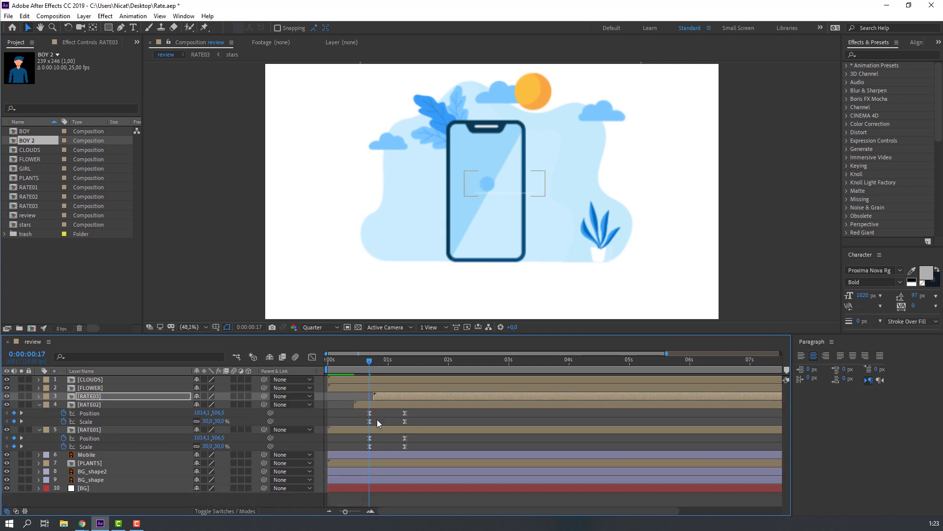
Lower both RATE02 Position keyframes together so the card settles at 1014.1, 612.5, and scrub through its entrance.
drag(369, 361, 397, 361)
drag(417, 412, 356, 413)
click(405, 364)
drag(219, 413, 313, 407)
drag(355, 360, 483, 363)
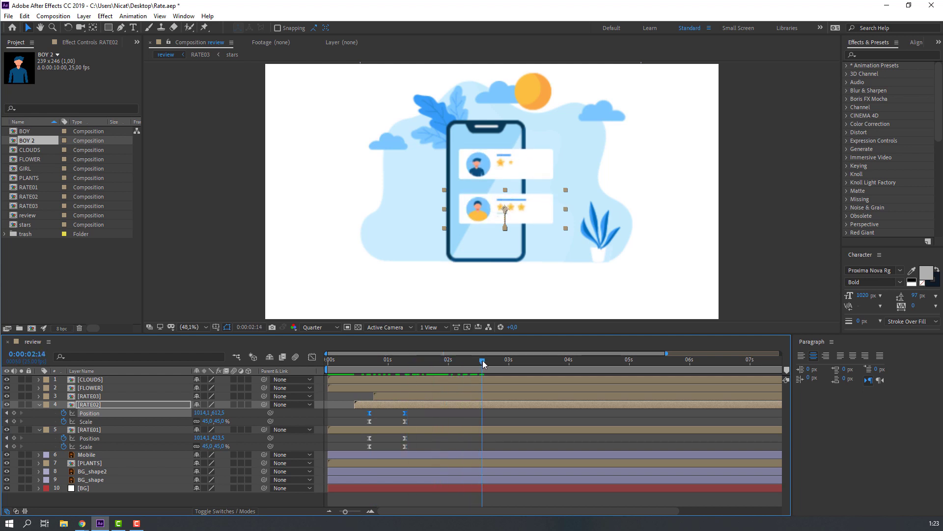
Set RATE02's final Position to 863.1, 594.5 and move that keyframe to 0:00:01:07, replacing the existing end keyframe.
click(451, 425)
drag(201, 414, 117, 411)
mouse_move(217, 413)
mouse_down()
mouse_move(227, 409)
mouse_move(204, 418)
mouse_up()
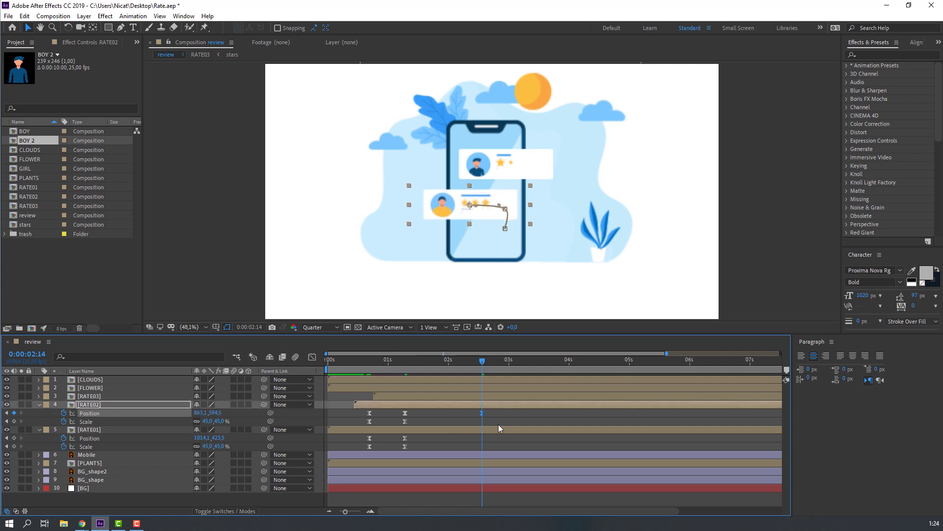
drag(482, 413, 438, 408)
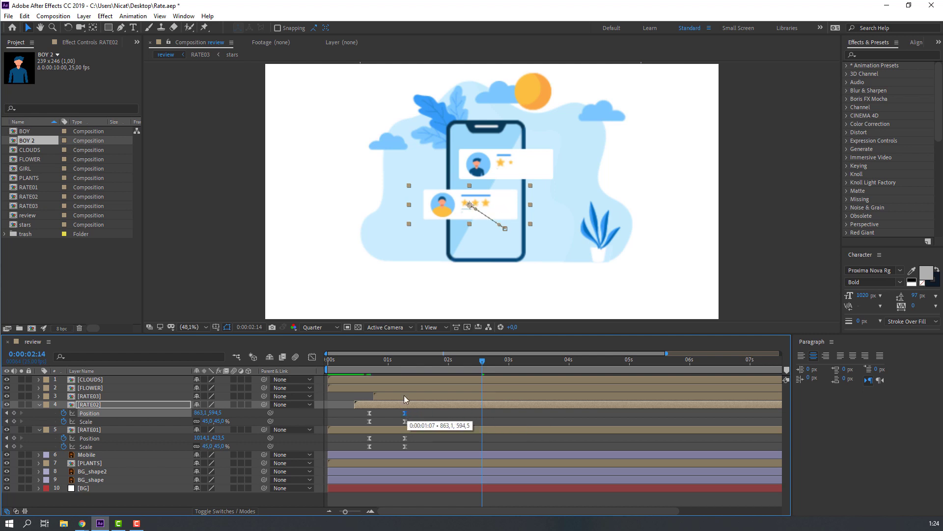
Shift RATE02's starting position at 0:00:00:17 leftward in the frame toward its end position, and scrub through the entrance.
mouse_move(363, 361)
mouse_down()
mouse_move(417, 361)
mouse_move(370, 365)
mouse_up()
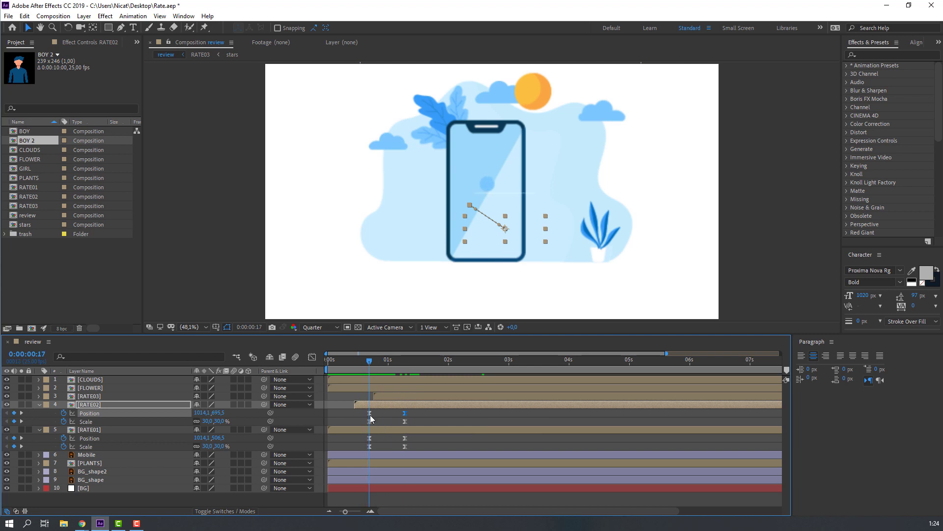
drag(200, 413, 131, 416)
click(385, 415)
drag(362, 362, 420, 356)
Reveal RATE03's keyframes, delay the layer to start at about 1.5 s and align its first Position and Scale keyframes with that start.
click(398, 395)
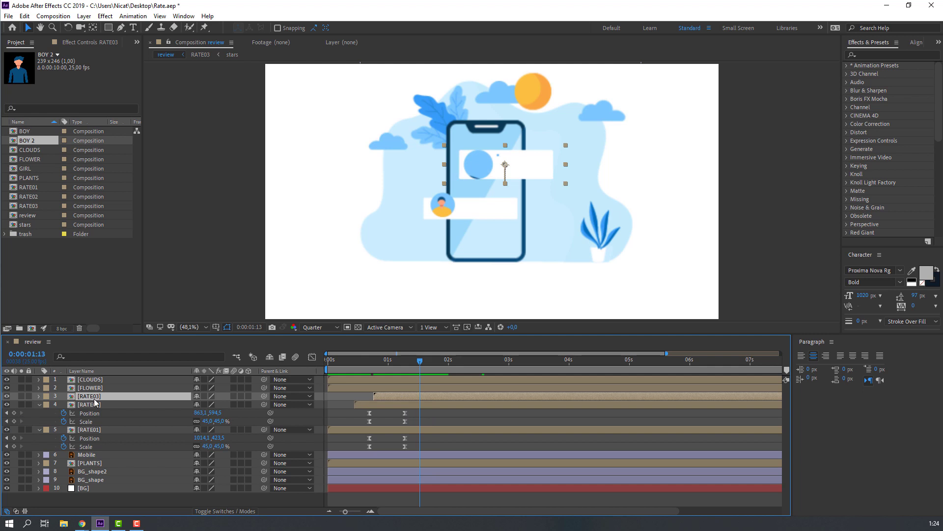
key(u)
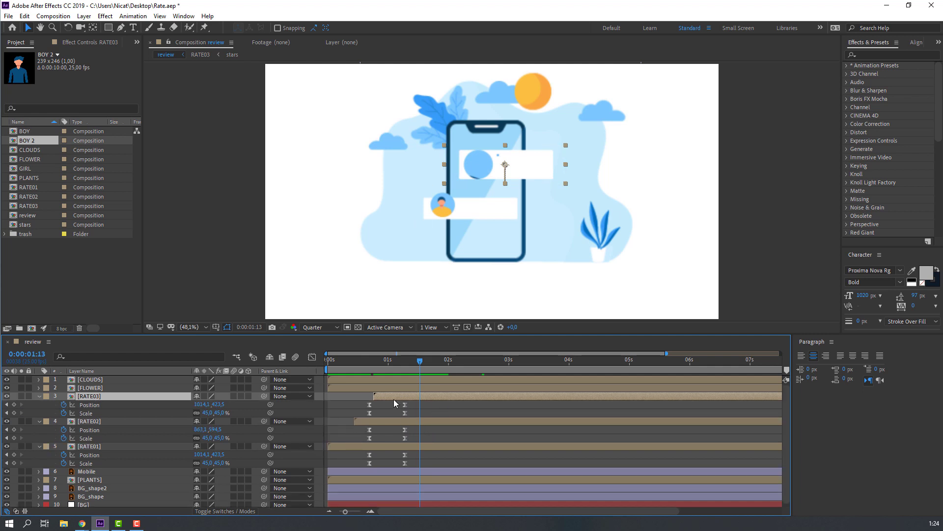
drag(384, 397, 430, 399)
drag(422, 365, 425, 365)
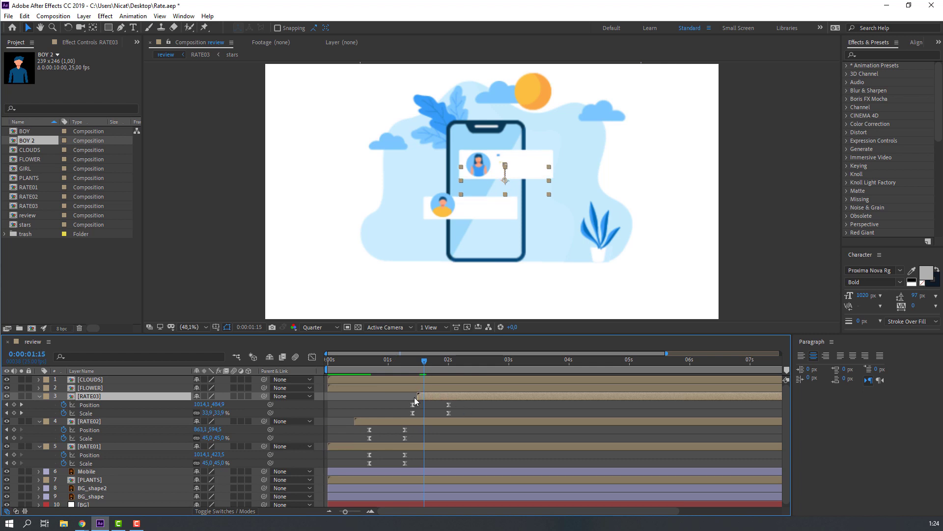
click(464, 420)
drag(473, 400, 416, 408)
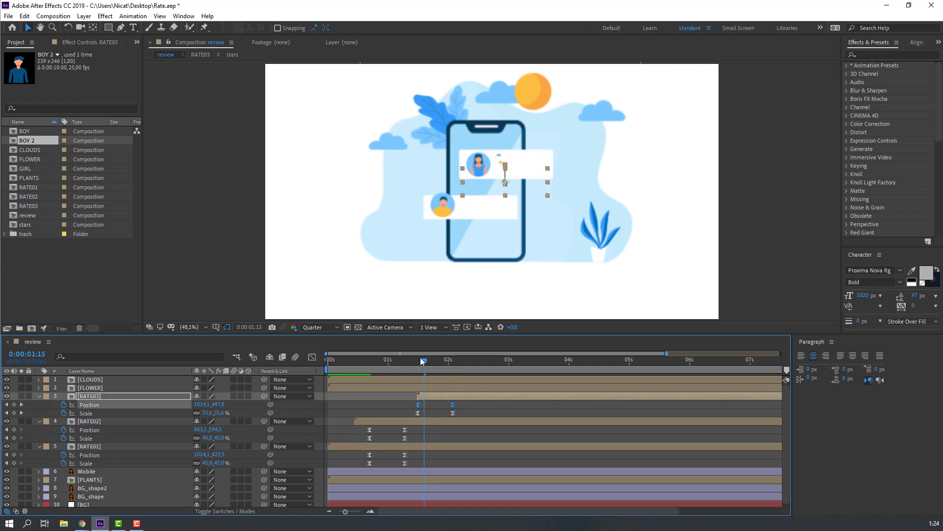
Lower RATE03's Position keyframes so the card settles at 1014.1, 753.5 at about 0:00:02:02, together with its Scale animation.
drag(417, 363, 453, 366)
drag(219, 405, 174, 408)
click(462, 393)
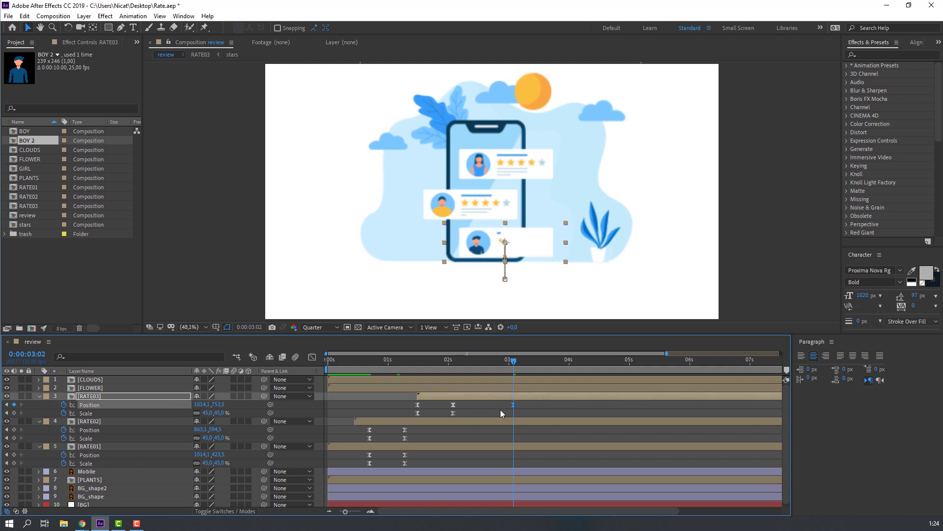
drag(513, 405, 455, 404)
click(426, 364)
mouse_move(432, 367)
mouse_down()
mouse_move(478, 366)
mouse_move(452, 368)
mouse_up()
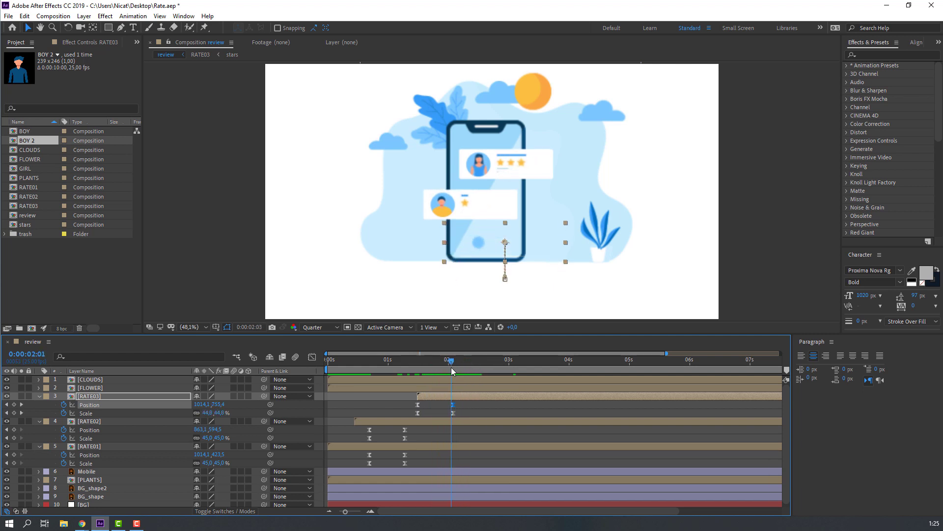
drag(460, 411, 448, 401)
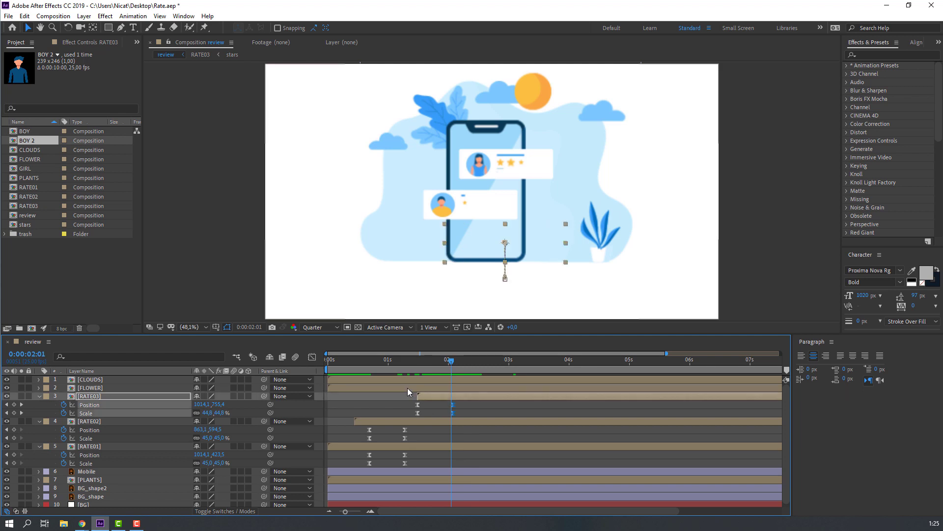
Preview the card sequence and shift the RATE03 layer with its keyframes earlier, starting at about 0:00:01:04.
click(373, 406)
key(space)
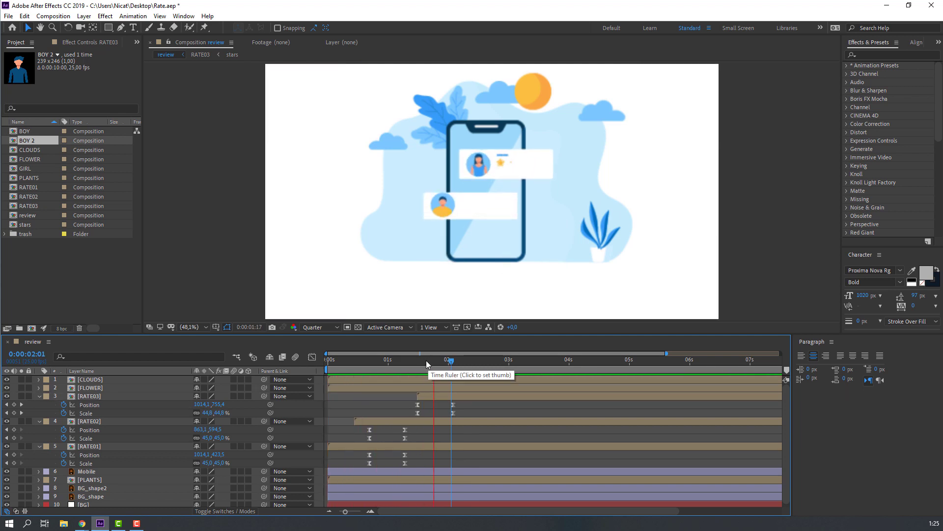
drag(432, 396, 413, 396)
key(space)
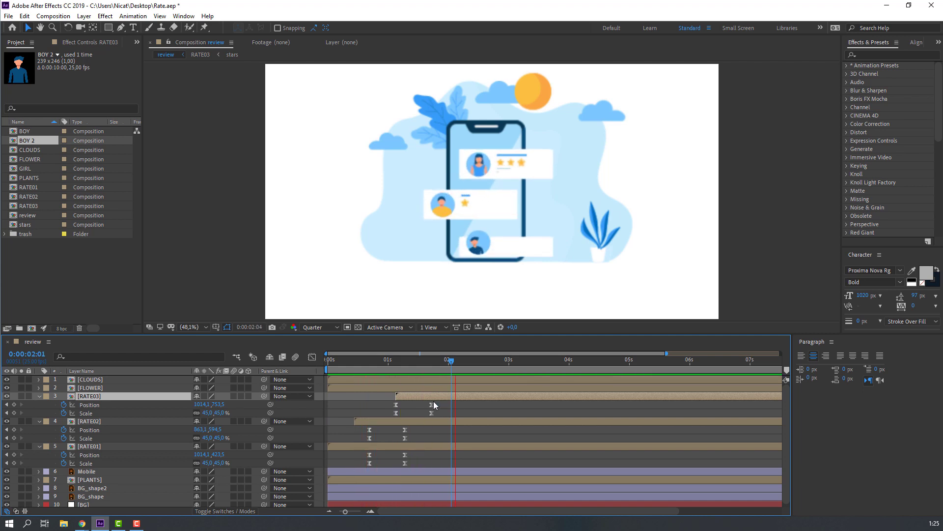
Shift RATE03 earlier to start at about 0:00:00:23, check the sequence, and collapse the review card layers' keyframes.
drag(423, 399, 411, 396)
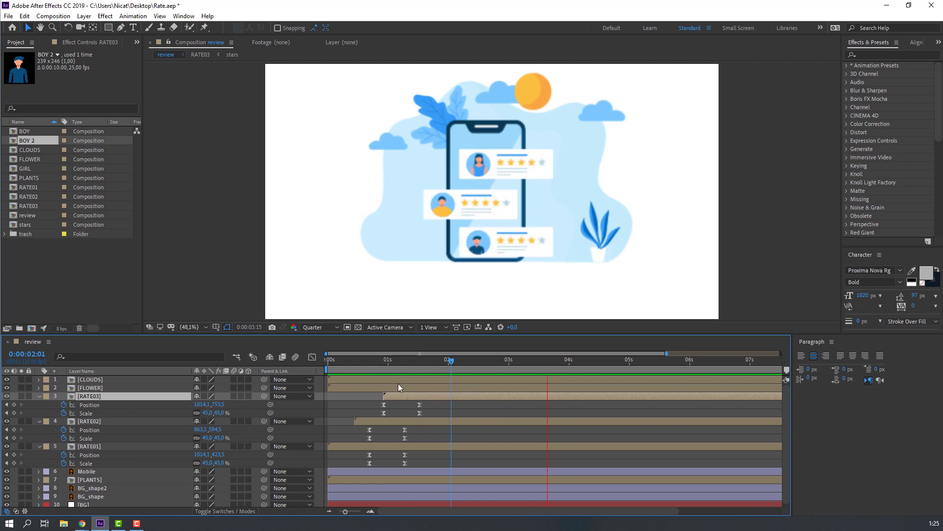
drag(392, 364, 63, 414)
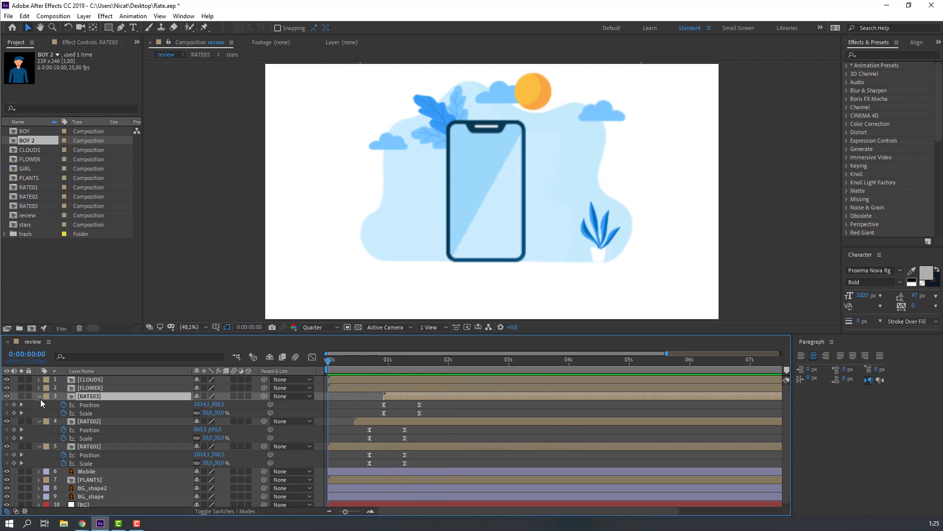
key(u)
Add a null object to the review composition and name it Controller.
right_click(113, 482)
mouse_move(181, 373)
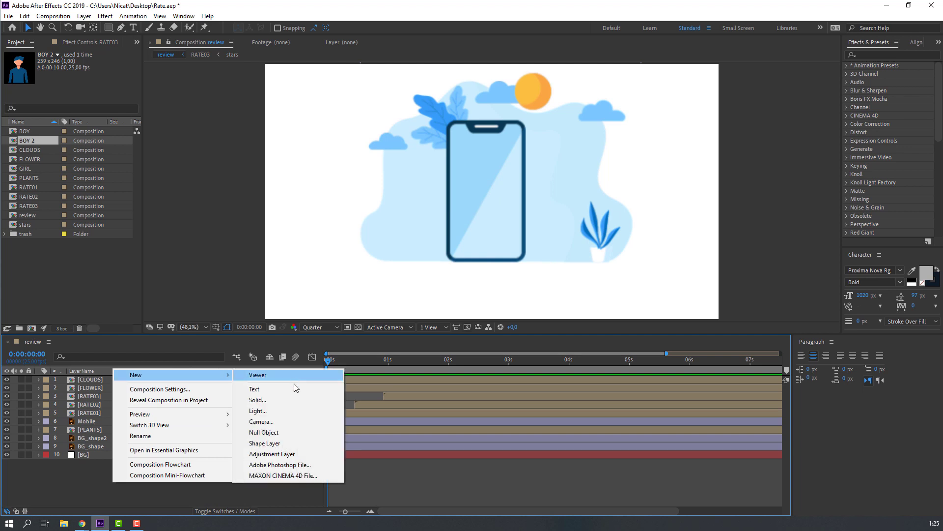
click(275, 432)
key(Return)
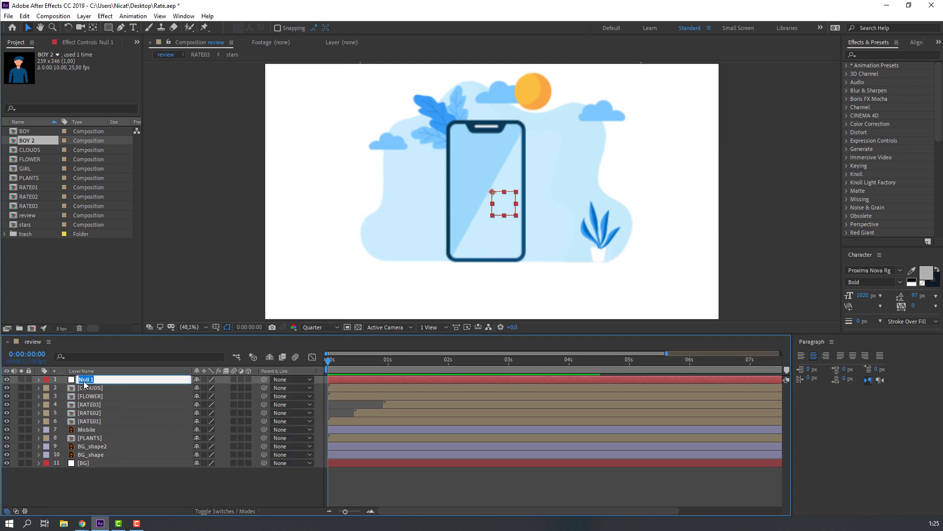
text(Controller)
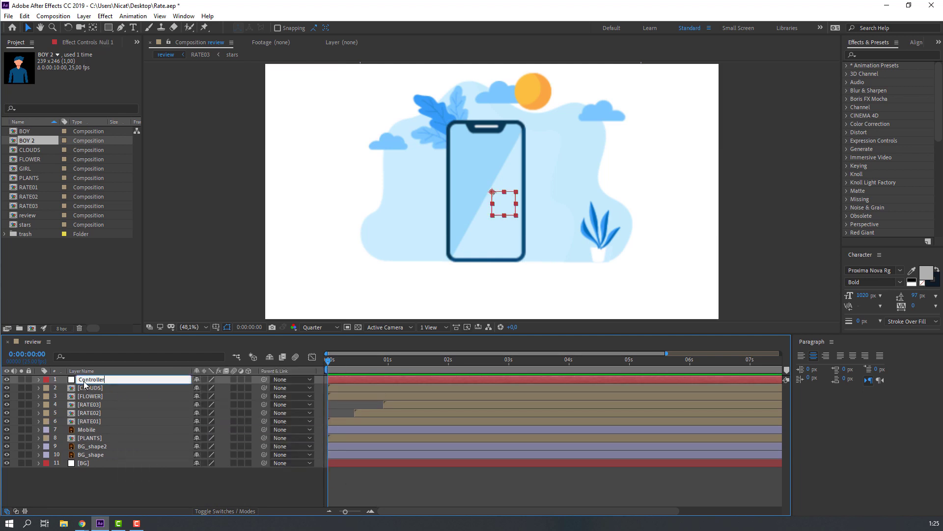
Parent the RATE01, RATE02 and RATE03 layers to the Controller null.
click(89, 415)
click(87, 421)
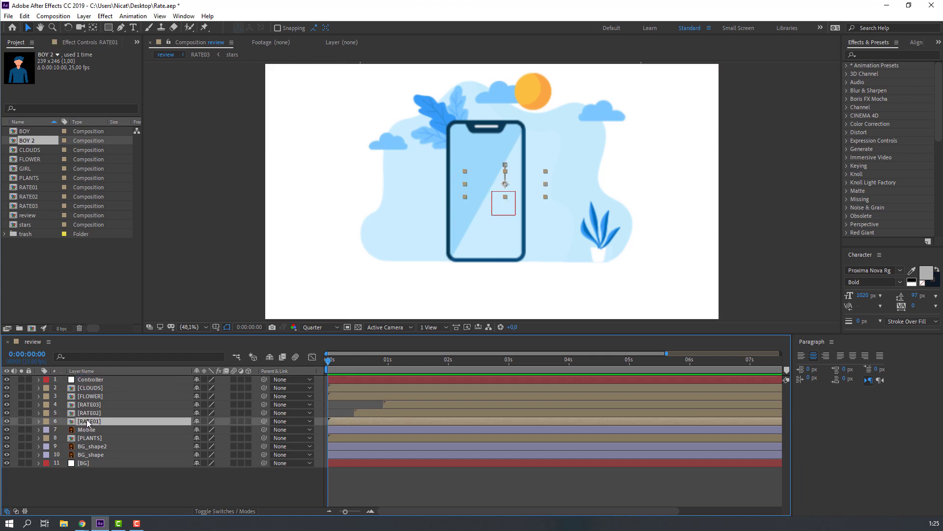
ctrl+click(94, 413)
ctrl+click(95, 404)
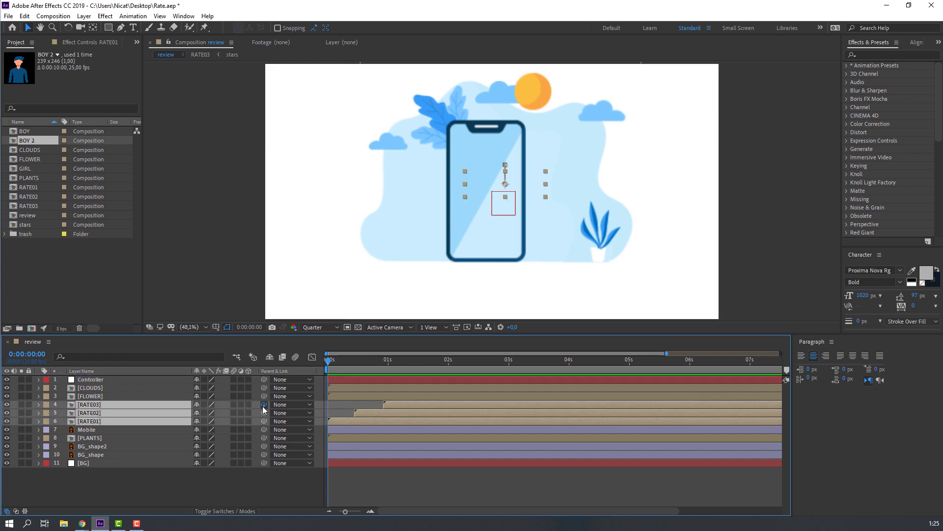
drag(264, 405, 97, 381)
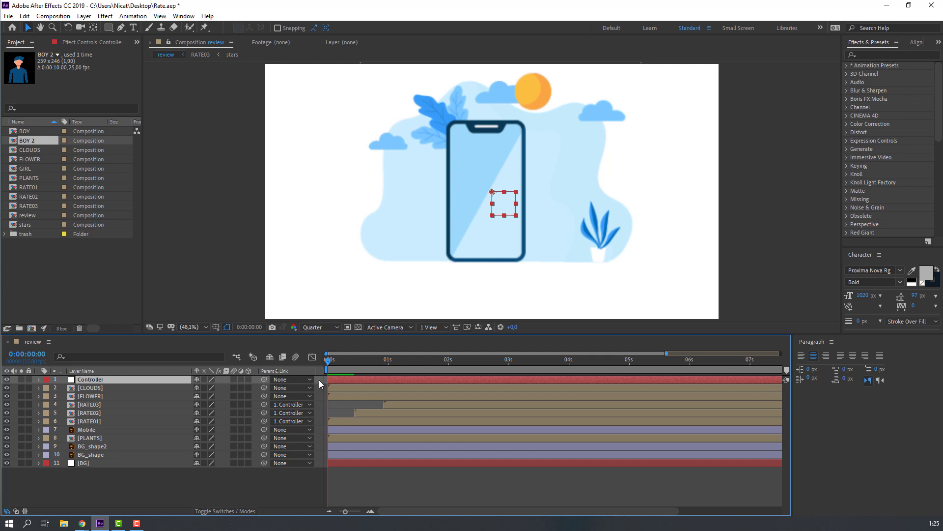
Delay RATE02 and RATE03 together until RATE02 starts at about 0:00:01:11, checking the timing against RATE01's entrance.
drag(335, 362, 386, 361)
click(95, 414)
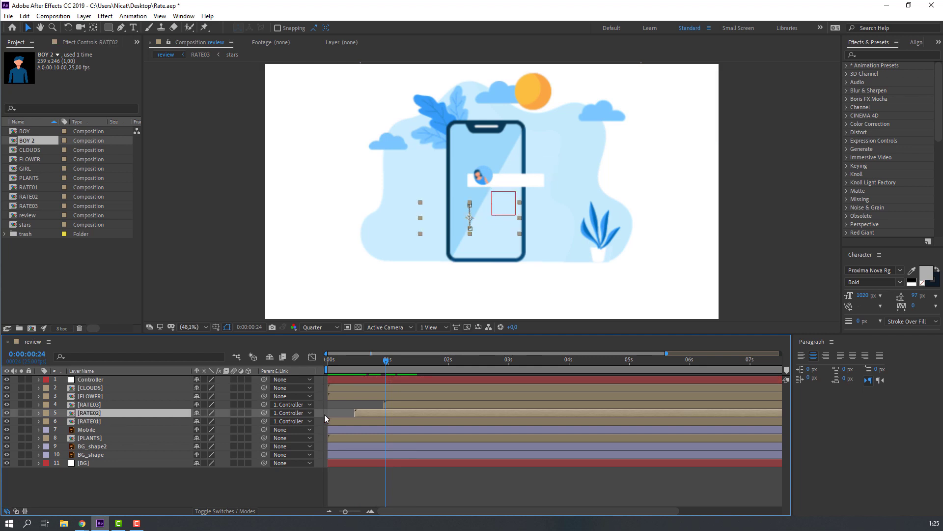
shift+click(97, 405)
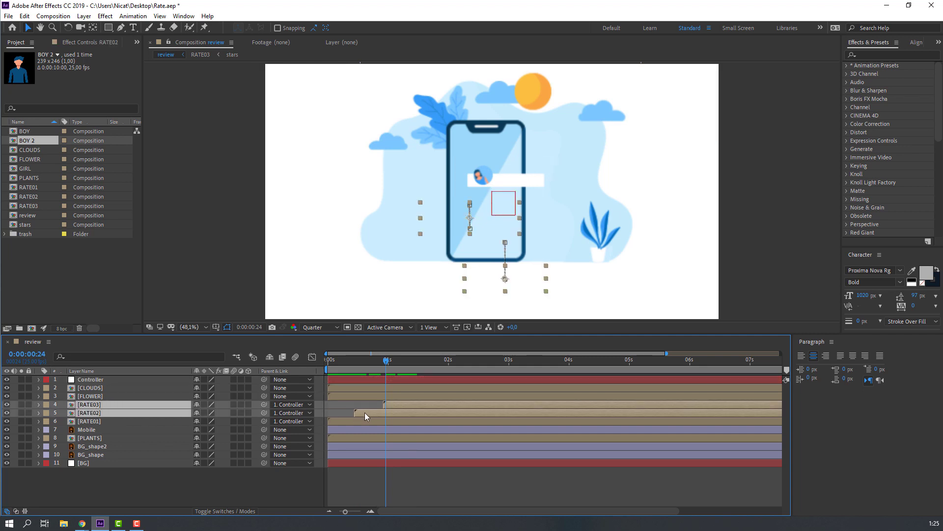
drag(365, 413, 382, 413)
drag(342, 361, 400, 361)
drag(390, 413, 408, 412)
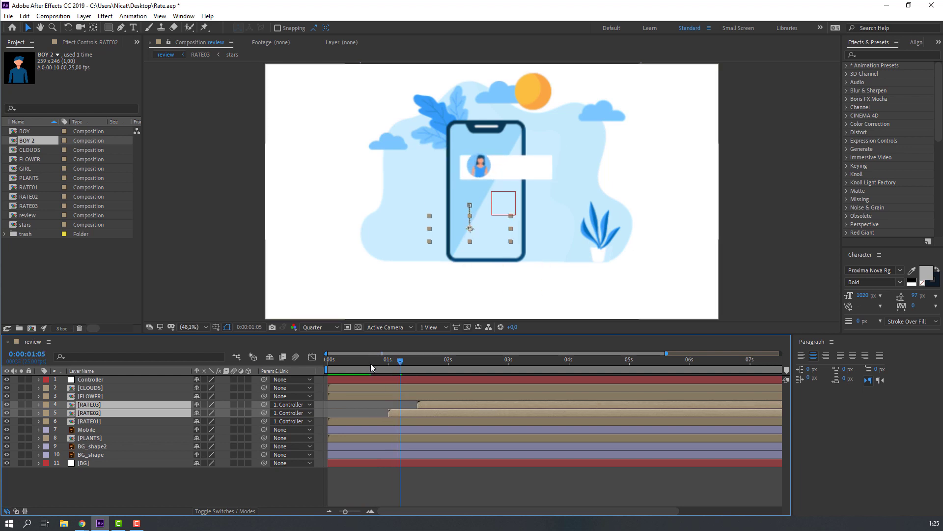
drag(370, 361, 400, 362)
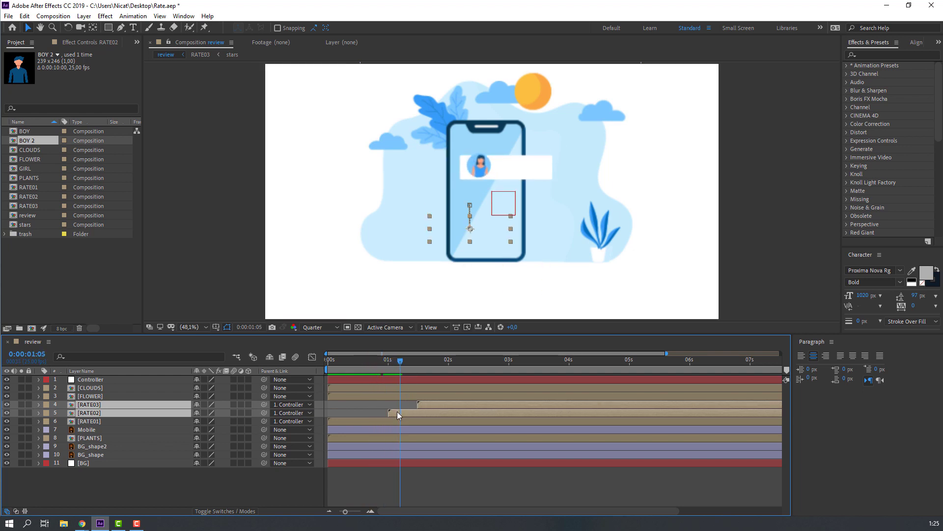
drag(397, 411, 416, 412)
drag(414, 362, 418, 363)
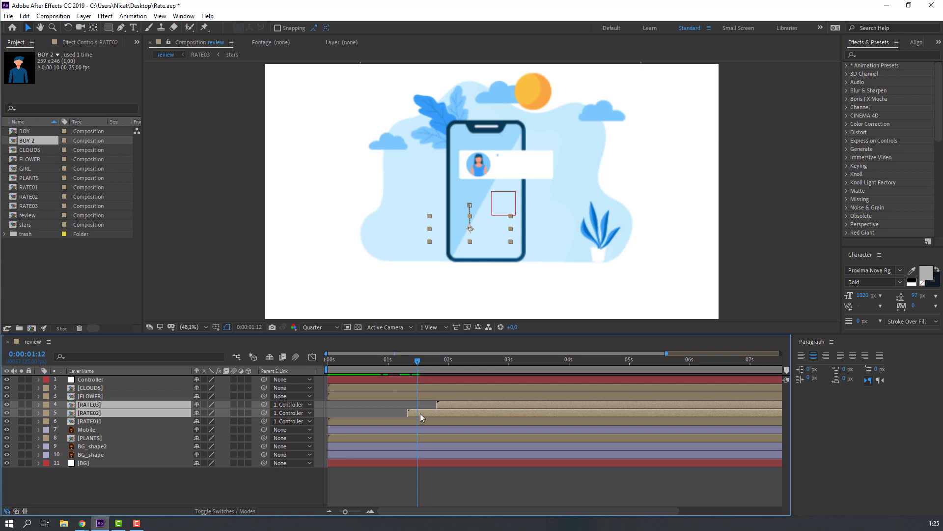
drag(420, 413, 428, 414)
click(406, 360)
mouse_move(406, 359)
mouse_down()
mouse_move(460, 361)
mouse_move(414, 365)
mouse_up()
Animate Controller's Position from 960, 540 at about 0:00:02:02 up to 960, 484 at 0:00:02:19.
click(83, 380)
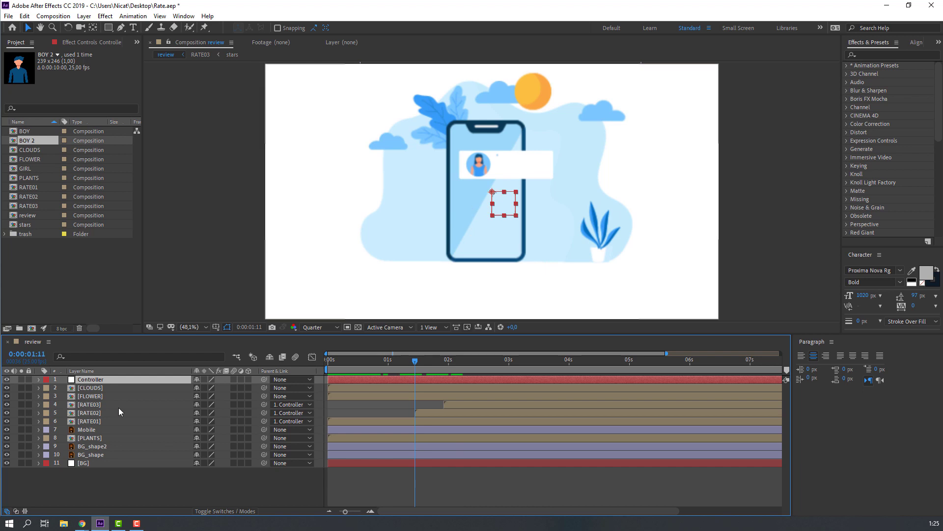
key(p)
click(62, 388)
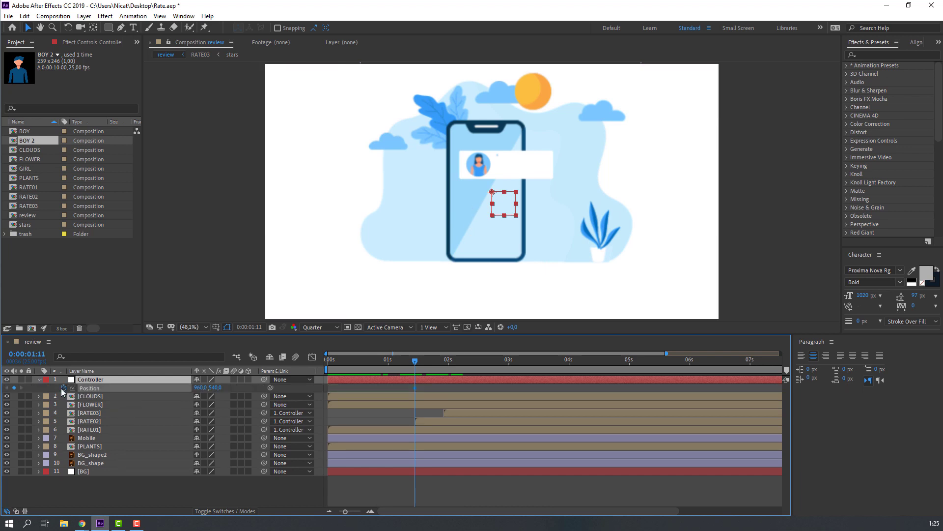
drag(423, 365, 495, 362)
drag(212, 387, 184, 387)
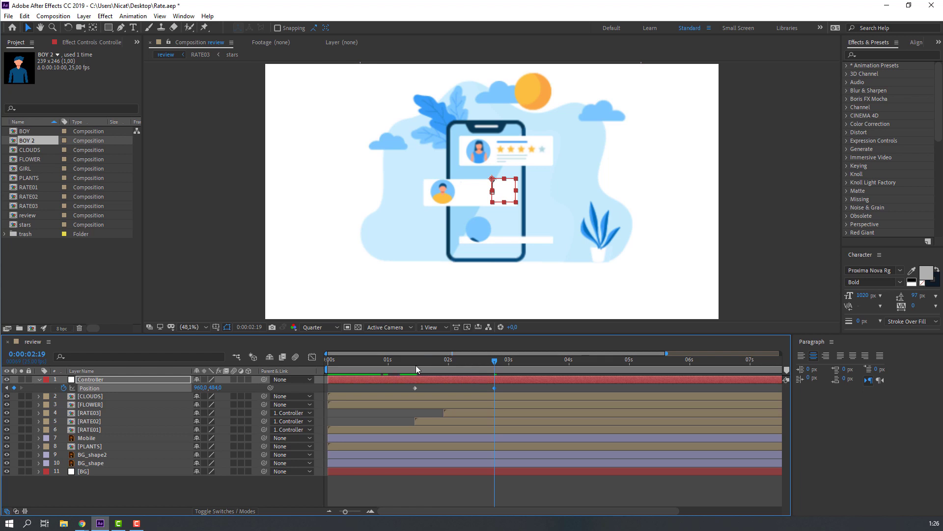
drag(415, 360, 470, 361)
click(495, 361)
Delay the RATE03 layer to start at about 0:00:02:16 and scrub through its entrance.
click(456, 413)
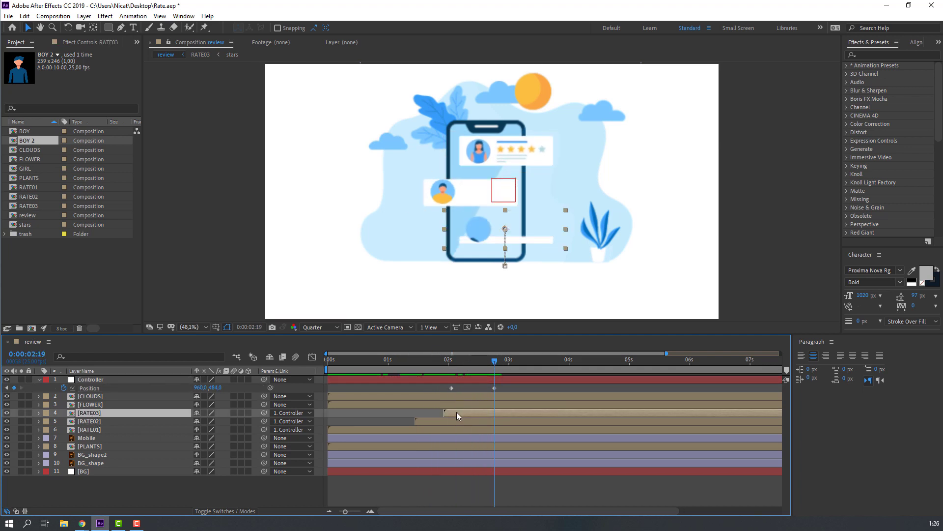
drag(456, 415, 499, 413)
click(453, 360)
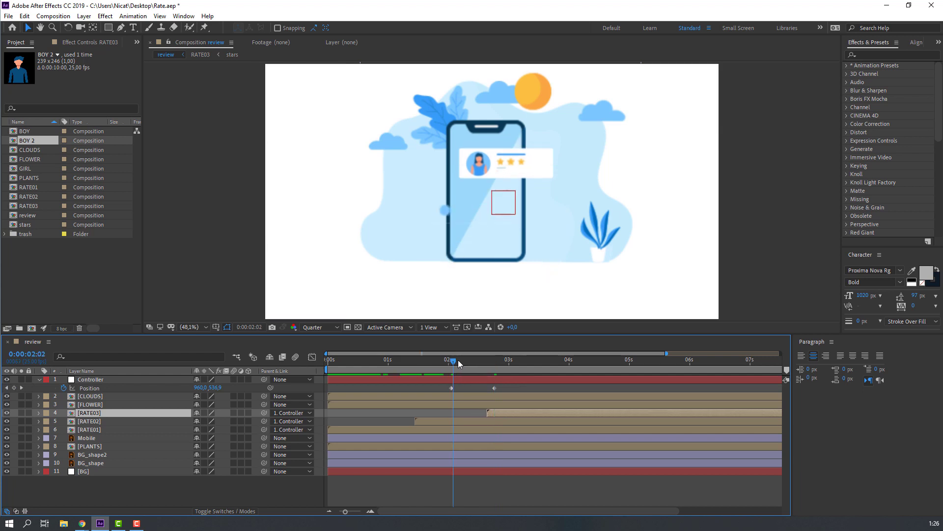
drag(458, 360, 502, 361)
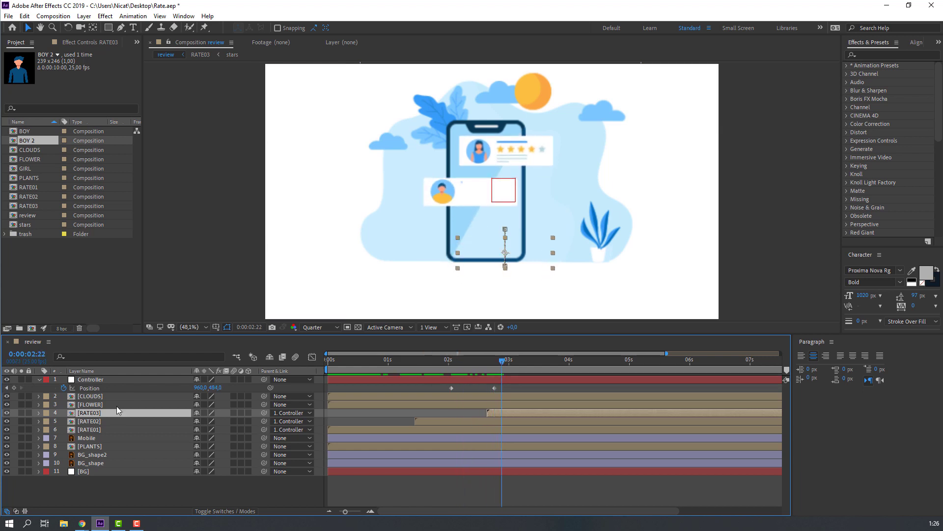
Hold Controller's Position with a keyframe at 0:00:02:22, raise it to 960, 437 at 0:00:03:11, and preview the motion.
click(14, 387)
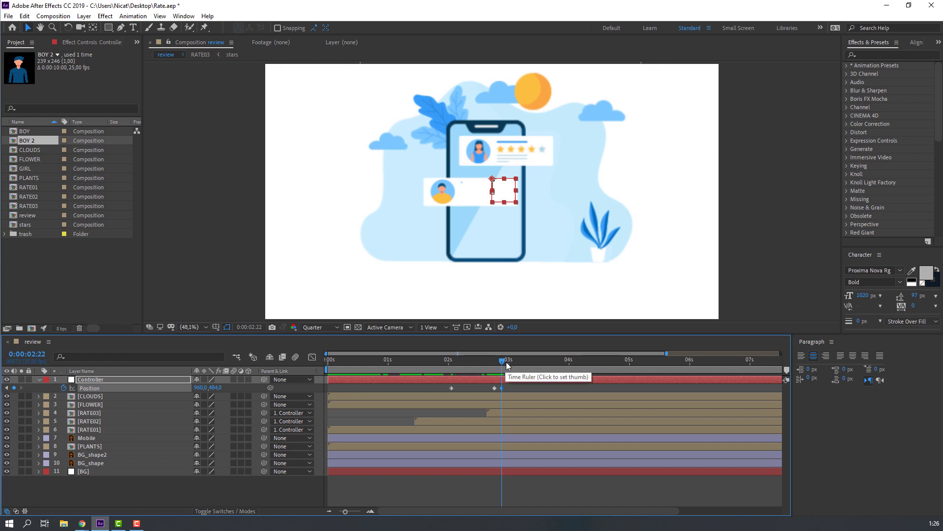
drag(502, 361, 535, 362)
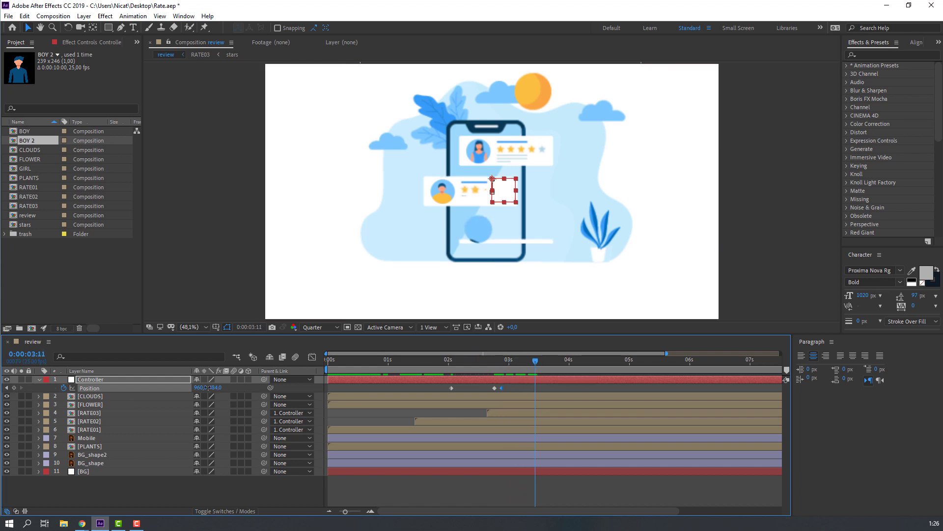
drag(215, 388, 190, 387)
drag(504, 364, 566, 362)
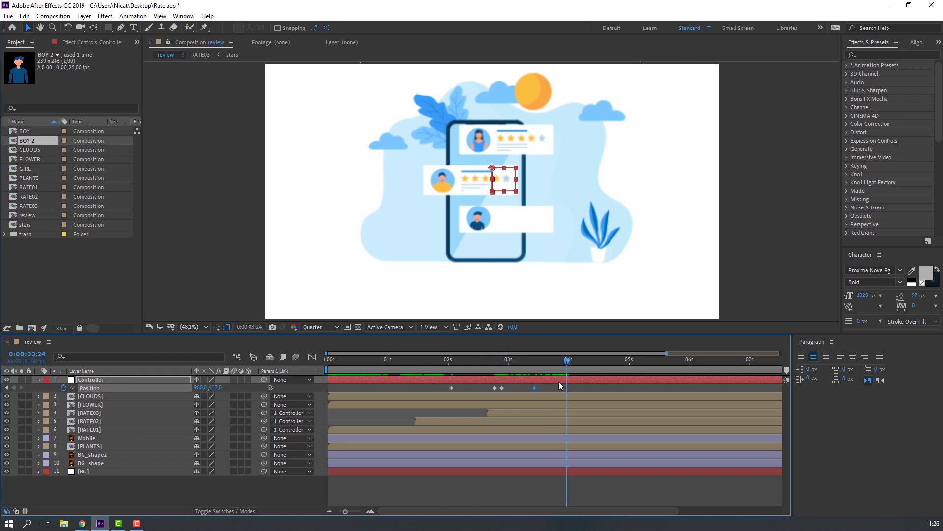
key(space)
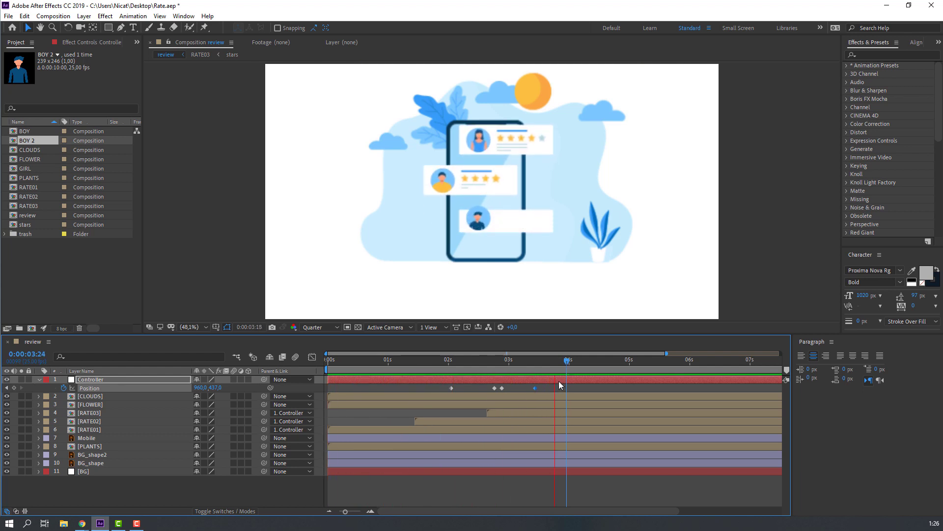
key(space)
Delay RATE03 to start at about 0:00:03:03 and shift Controller's last two Position keyframes to about 0:00:03:16 and 0:00:04:05.
drag(476, 361, 502, 361)
click(505, 413)
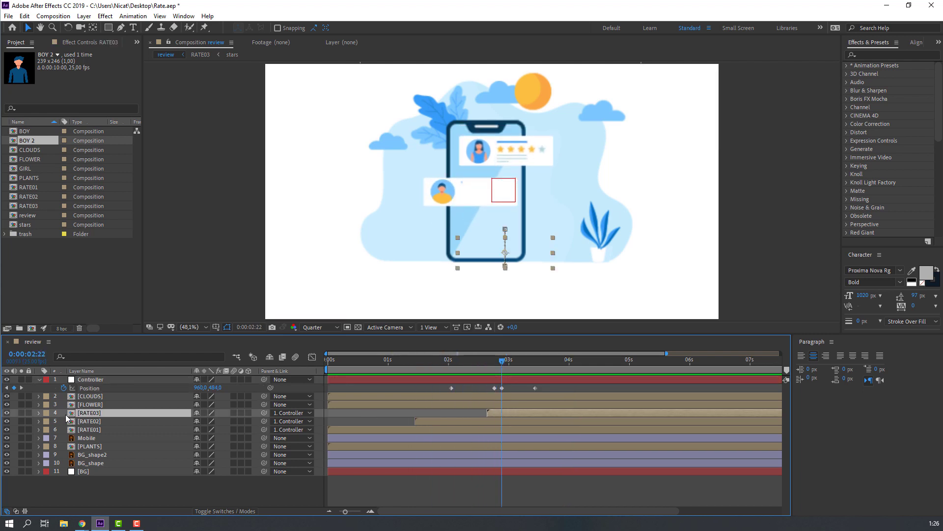
drag(526, 415, 558, 363)
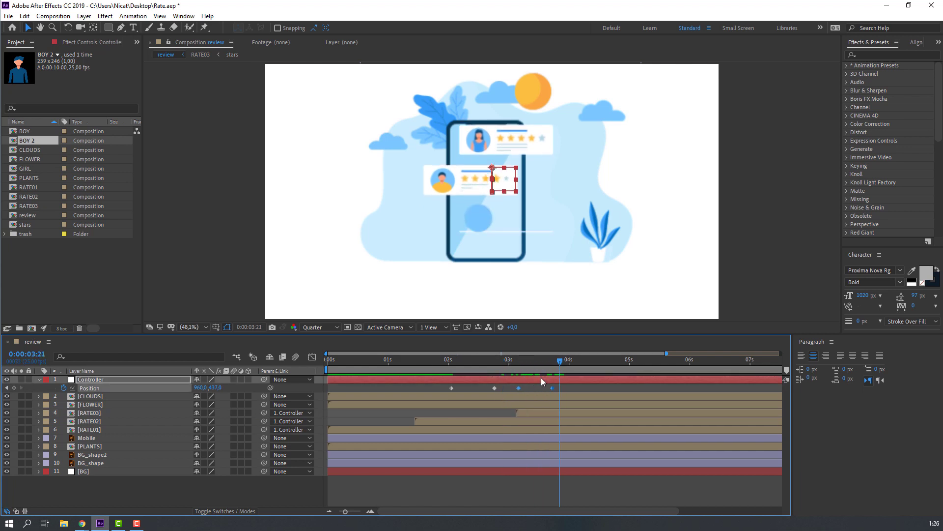
drag(518, 388, 497, 396)
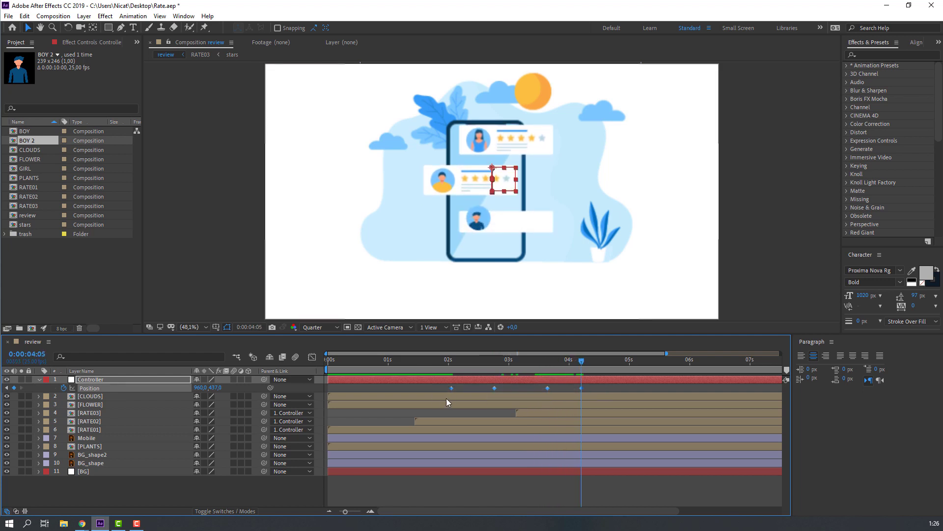
Apply Easy Ease to all four of Controller's Position keyframes.
right_click(451, 388)
mouse_move(529, 385)
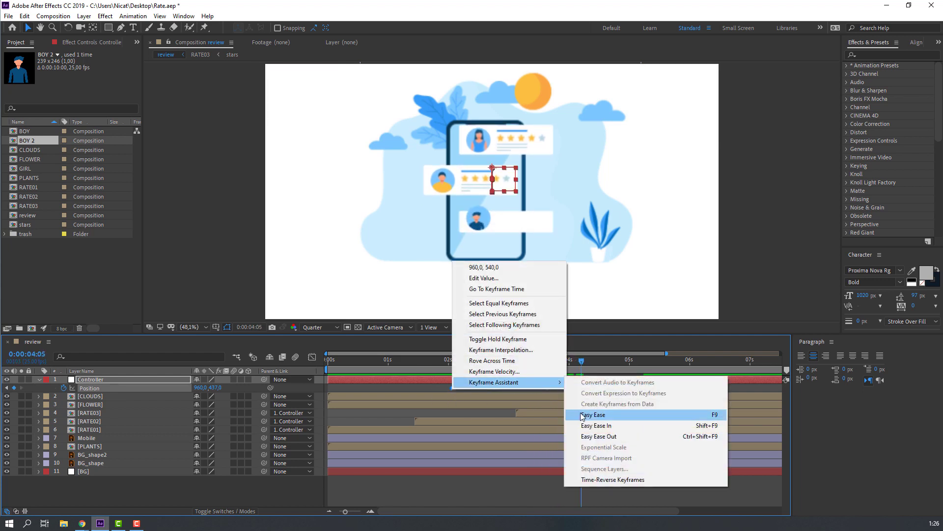
click(593, 414)
Reshape Controller's Position speed graph so the first move peaks late and the second peaks early, previewing the result.
click(312, 356)
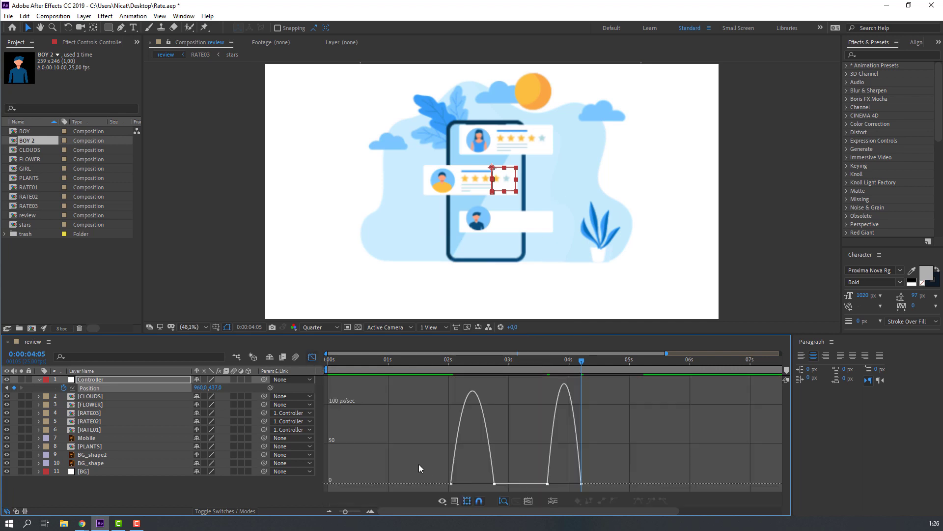
drag(418, 464, 487, 484)
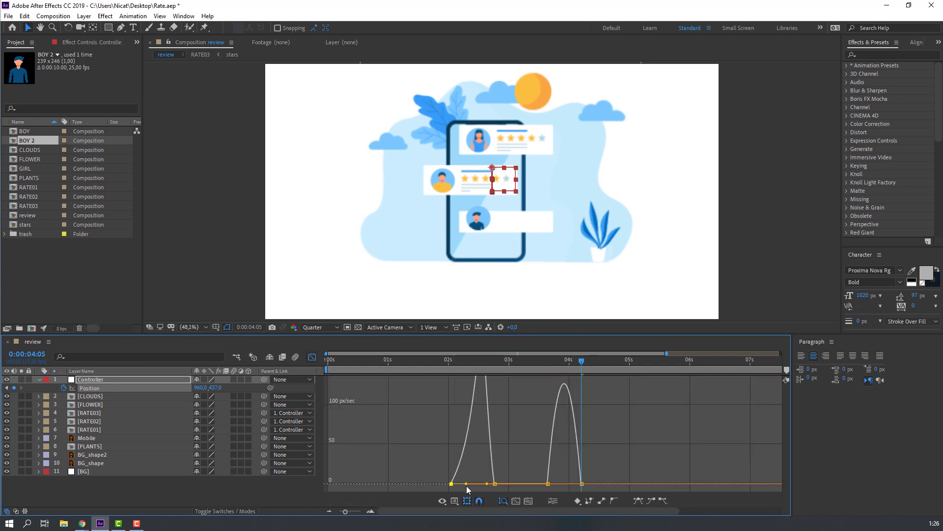
drag(559, 482, 561, 483)
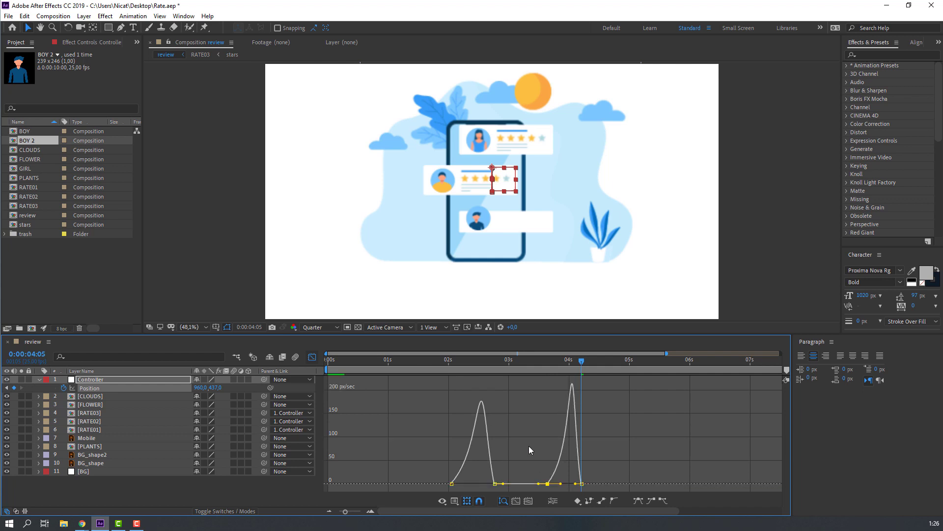
key(space)
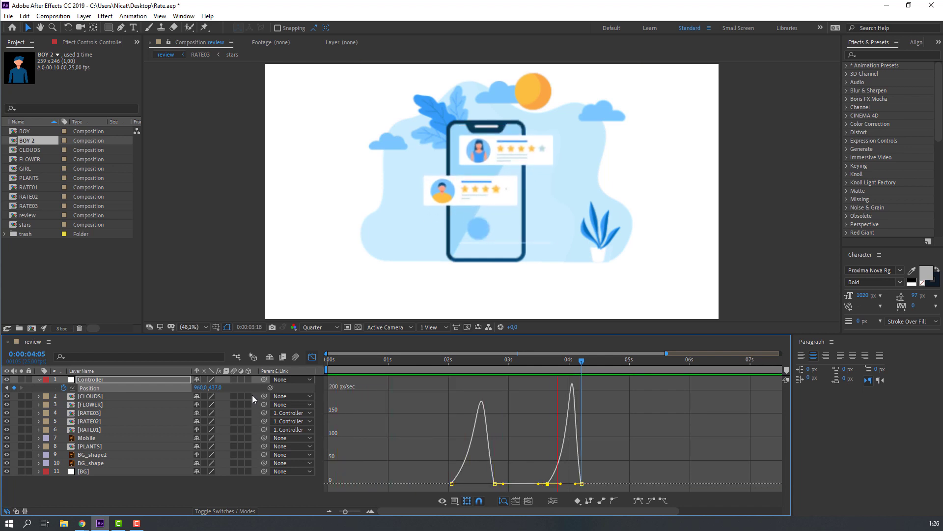
key(space)
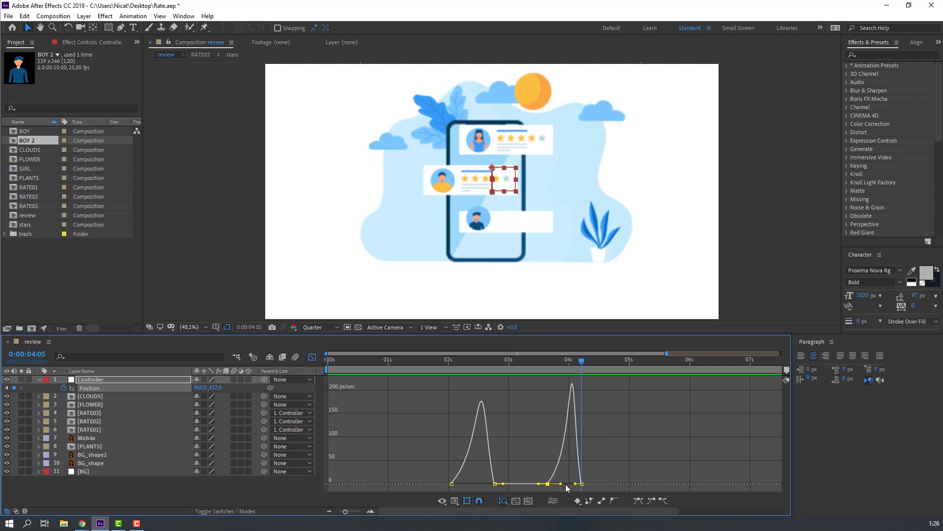
drag(576, 483, 550, 484)
key(space)
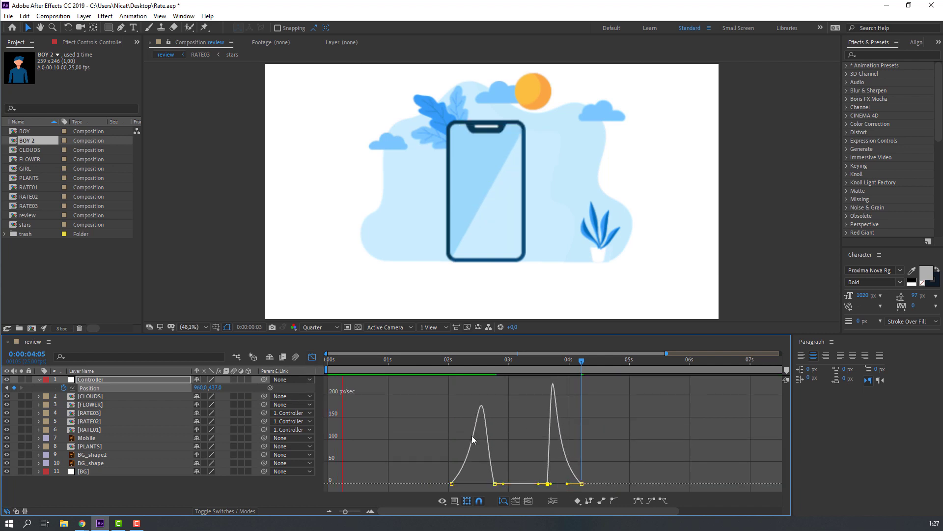
click(311, 358)
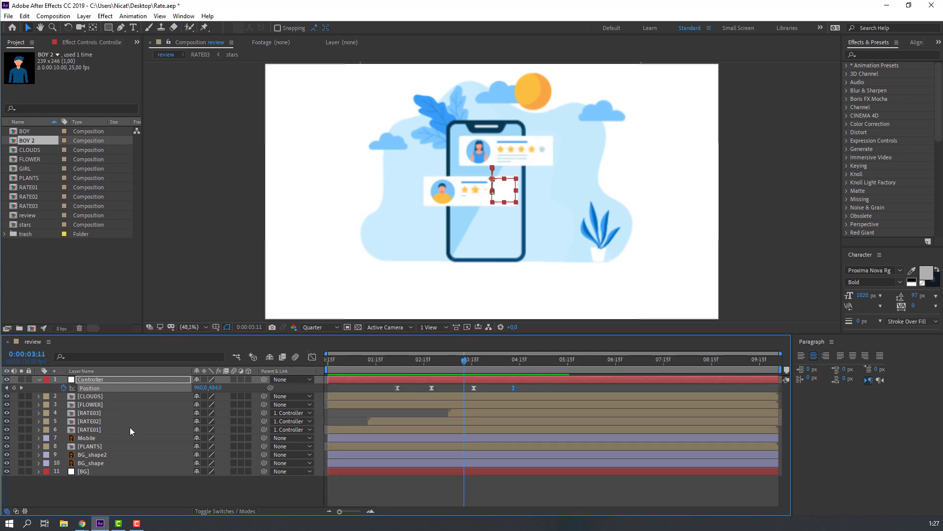
Open the PLANTS composition from the review composition.
click(129, 494)
double_click(90, 447)
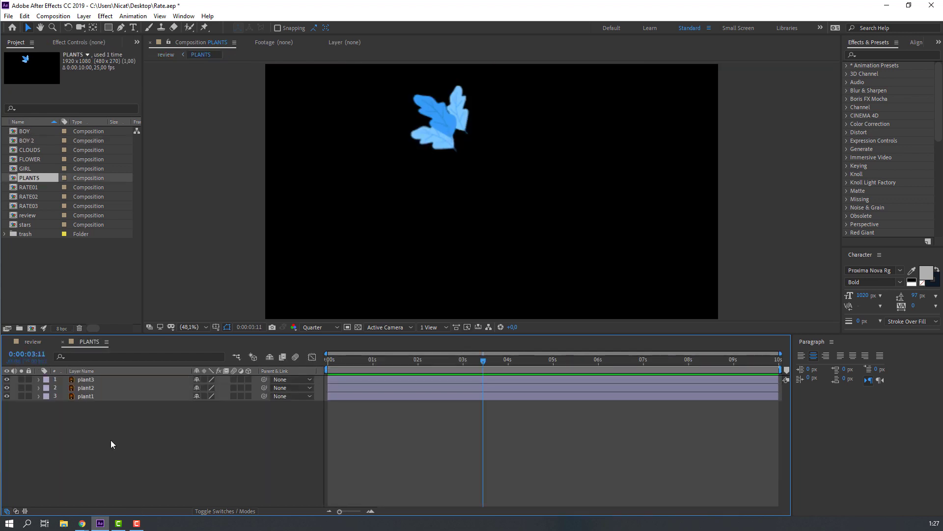
Move plant3's anchor point to the base of its leaf stem with the Pan Behind tool.
click(423, 146)
scroll(448, 225, up, 3)
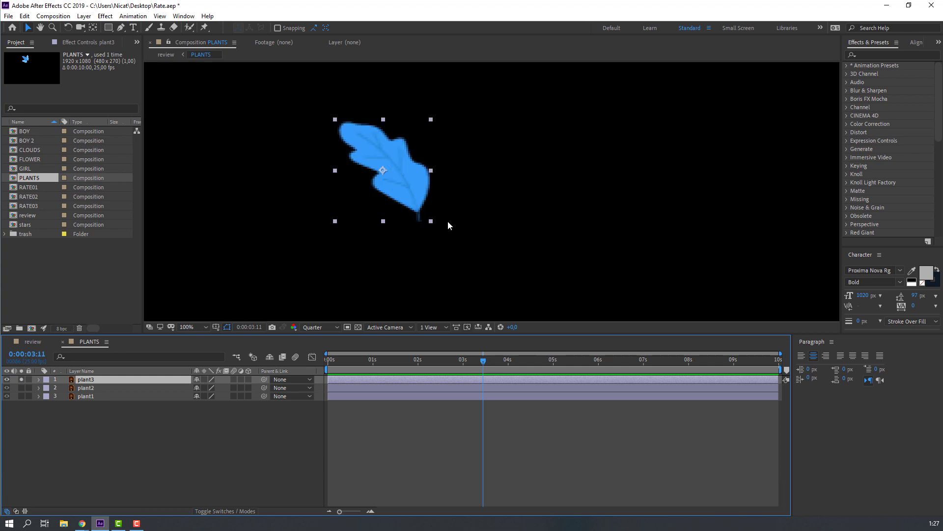
click(93, 28)
drag(388, 172, 425, 222)
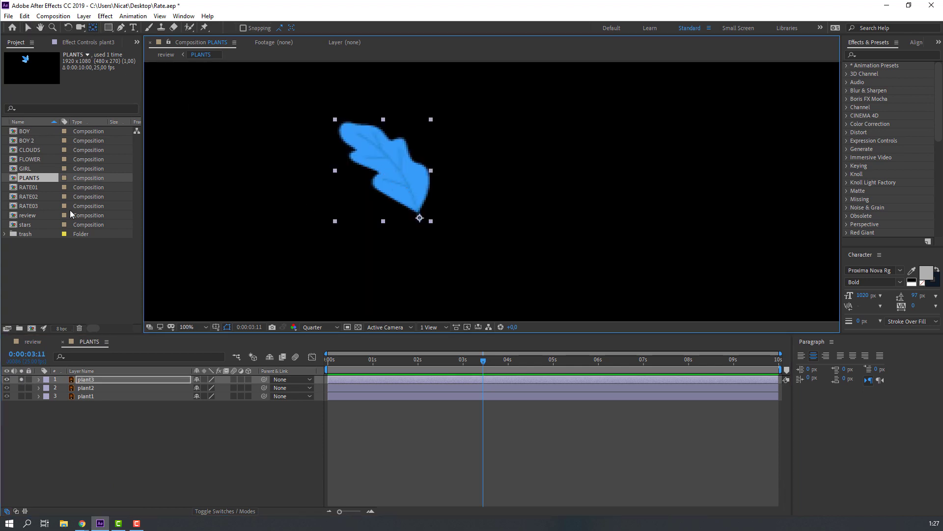
Move the anchor points of plant2 and plant1 to their stem bases, then show all plant layers again.
click(86, 387)
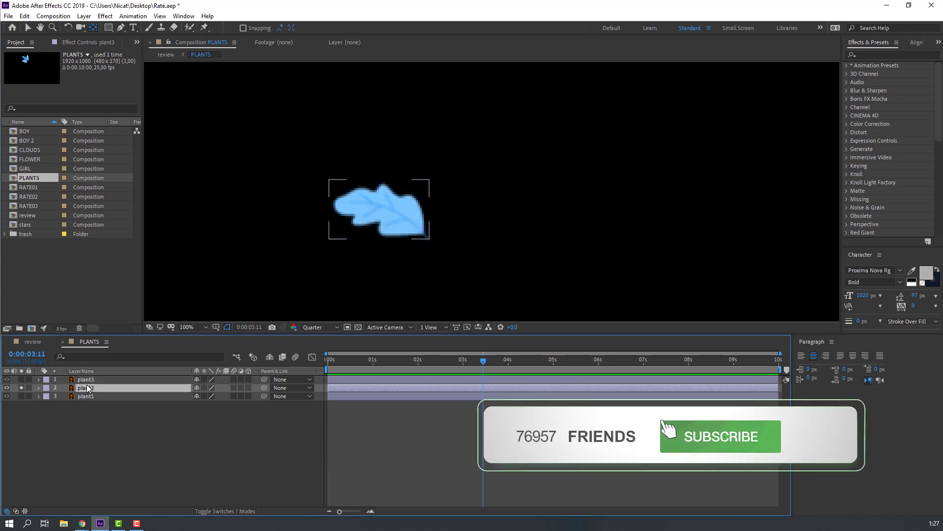
drag(379, 209, 425, 237)
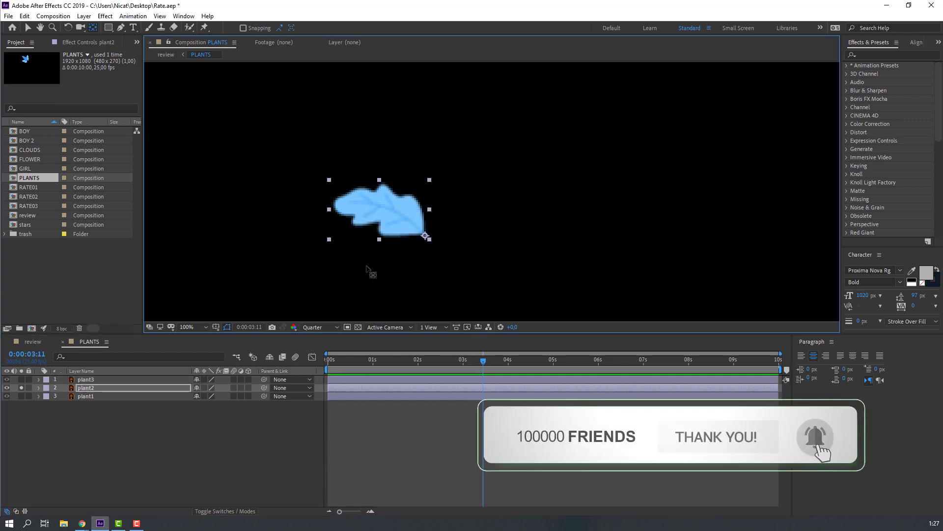
alt+click(21, 396)
click(86, 396)
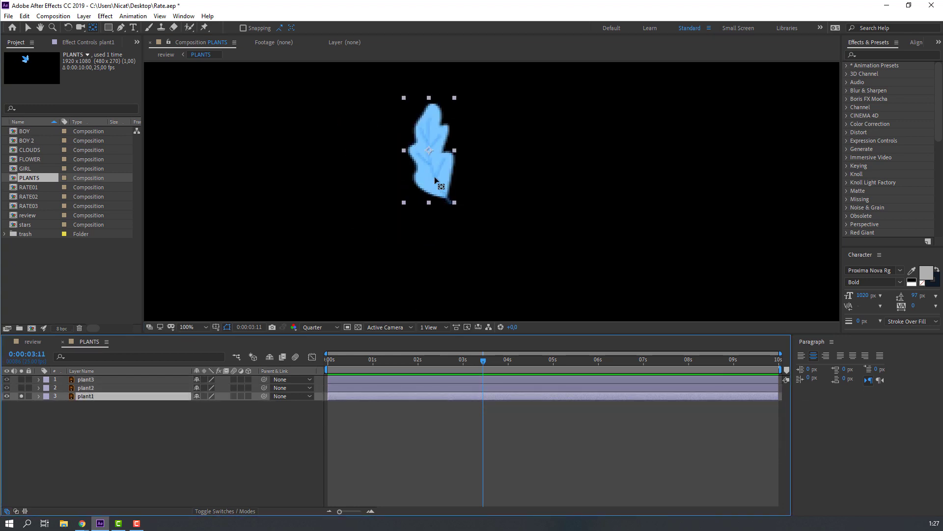
drag(430, 154, 449, 202)
key(v)
click(85, 389)
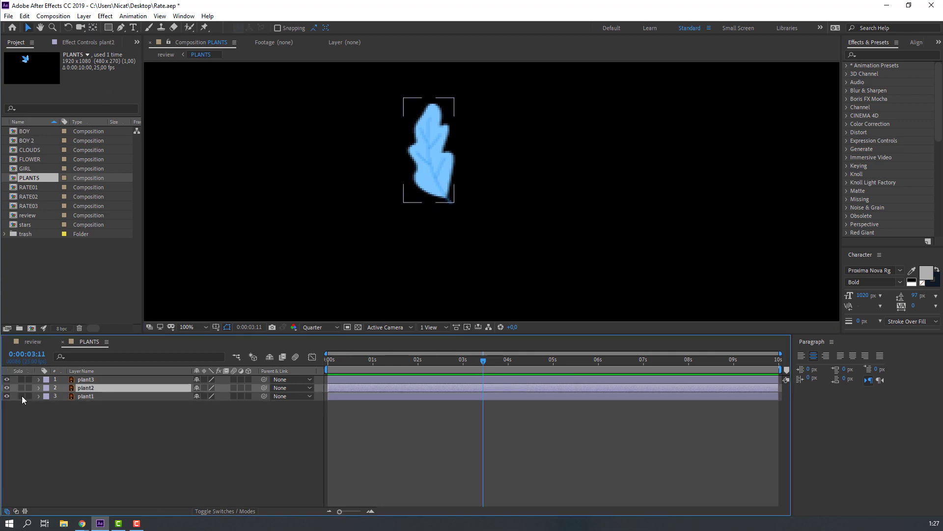
click(22, 396)
Add the expression wiggle(2,9) to plant3's Rotation from the composition start and preview the motion.
key(Home)
key(ctrl+Up)
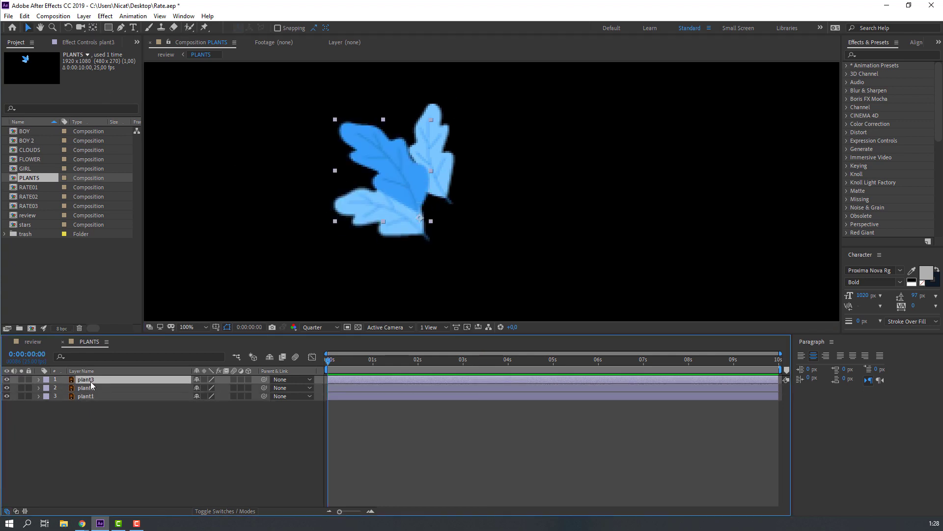
key(r)
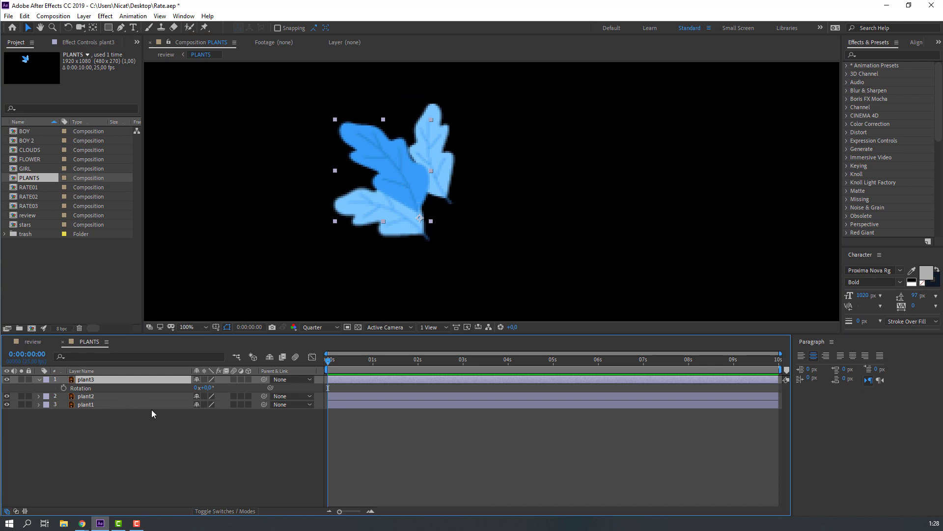
alt+click(64, 390)
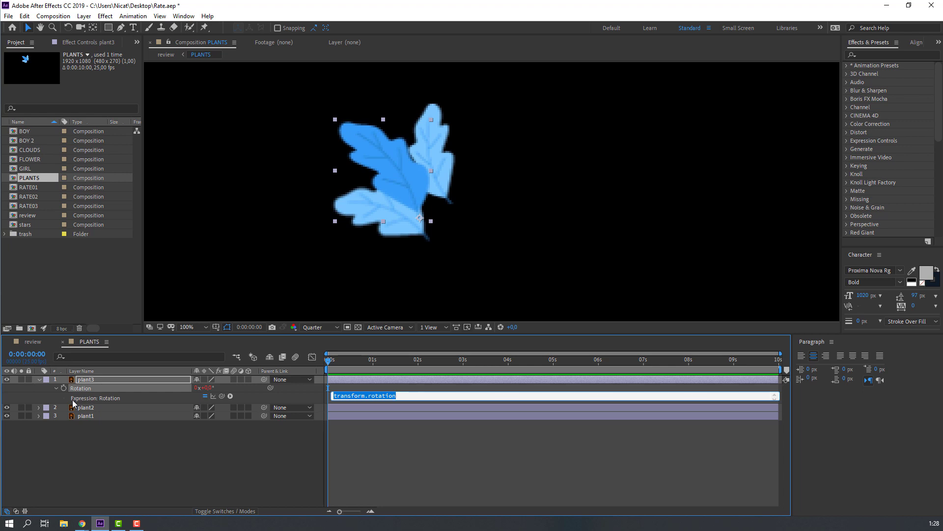
text(wiggle()
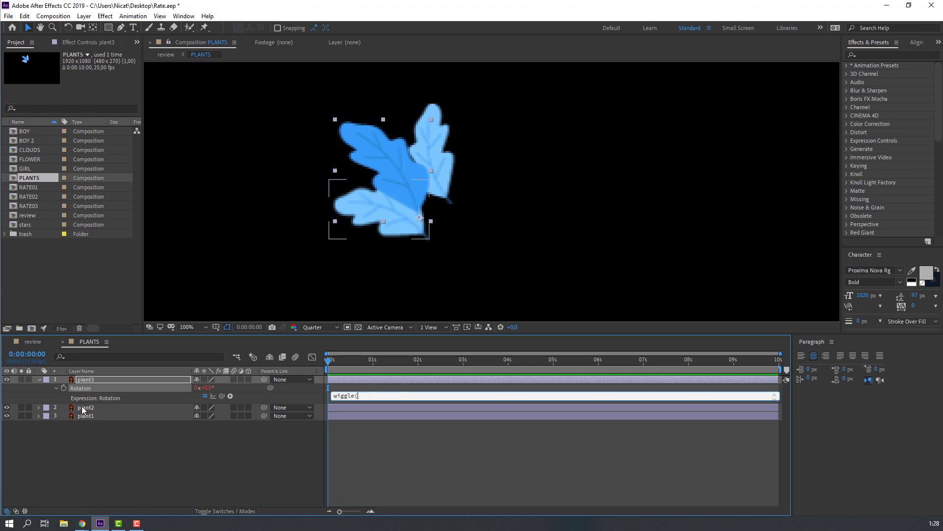
text(2,9)
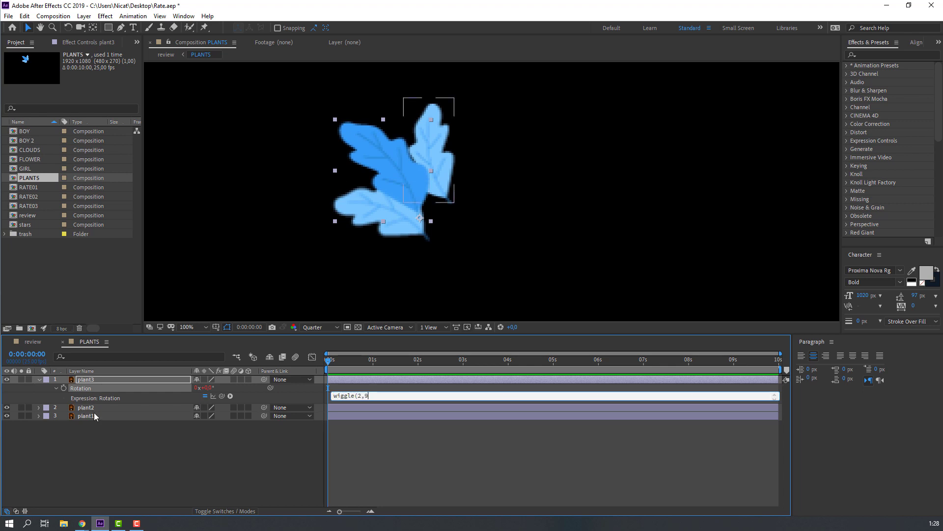
text())
click(102, 418)
key(space)
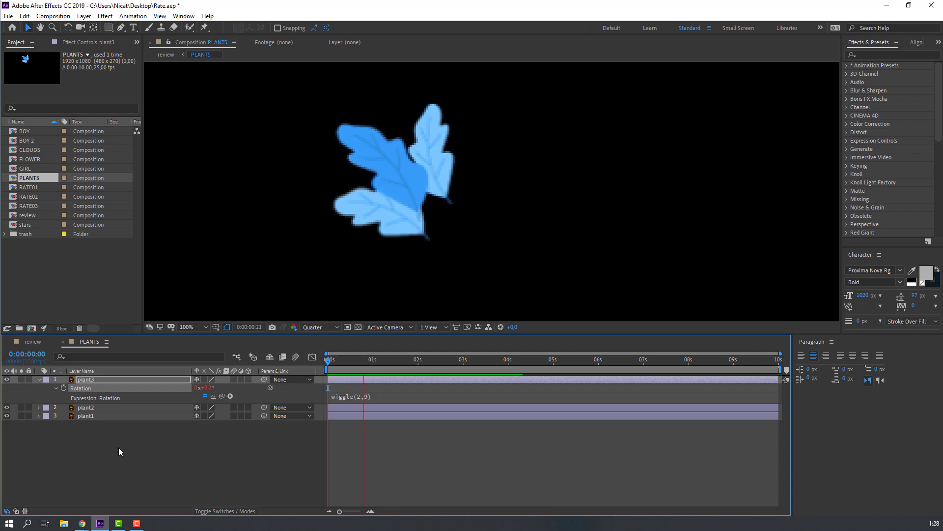
Change plant3's Rotation expression to wiggle(1,9) and preview the slower sway.
click(356, 396)
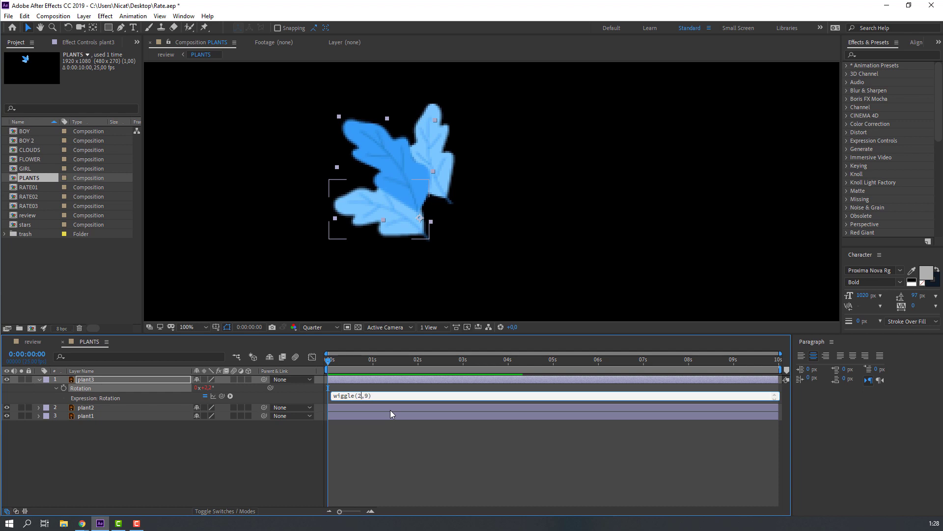
key(Delete)
text(1)
key(KP_Enter)
key(space)
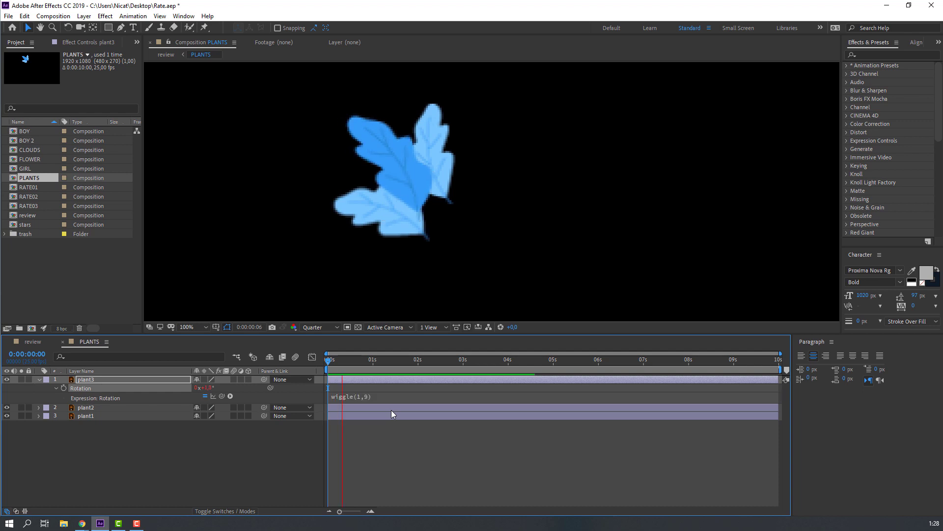
key(space)
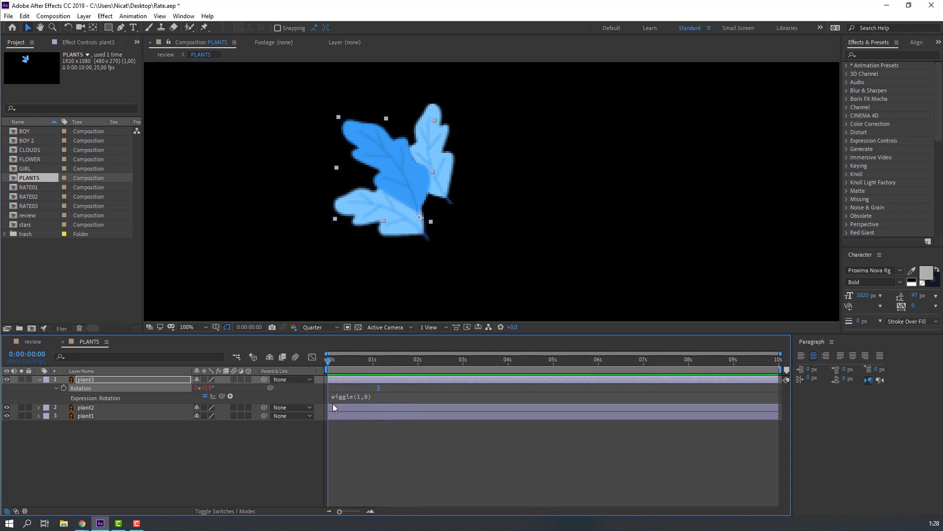
Copy plant3's wiggle(1,9) expression and apply it to plant2's Rotation.
click(380, 396)
drag(380, 396, 293, 396)
key(ctrl+c)
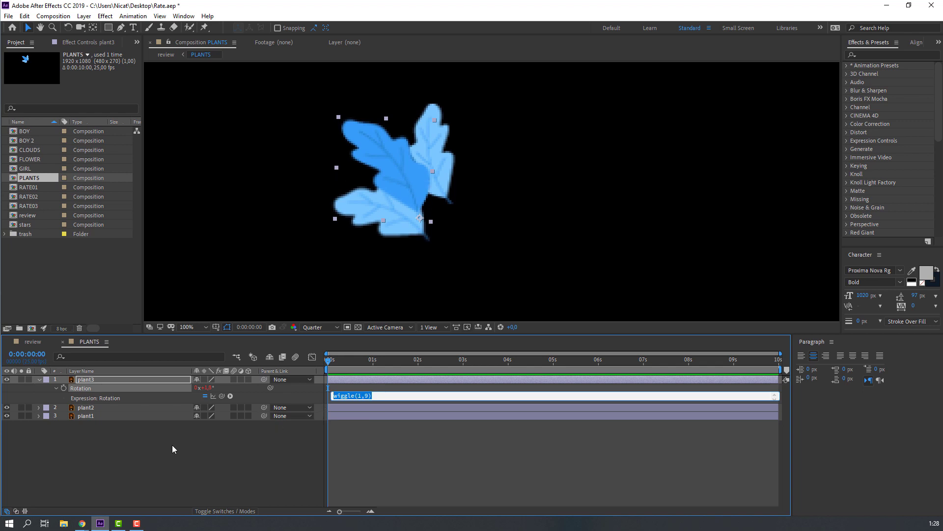
click(39, 380)
click(85, 388)
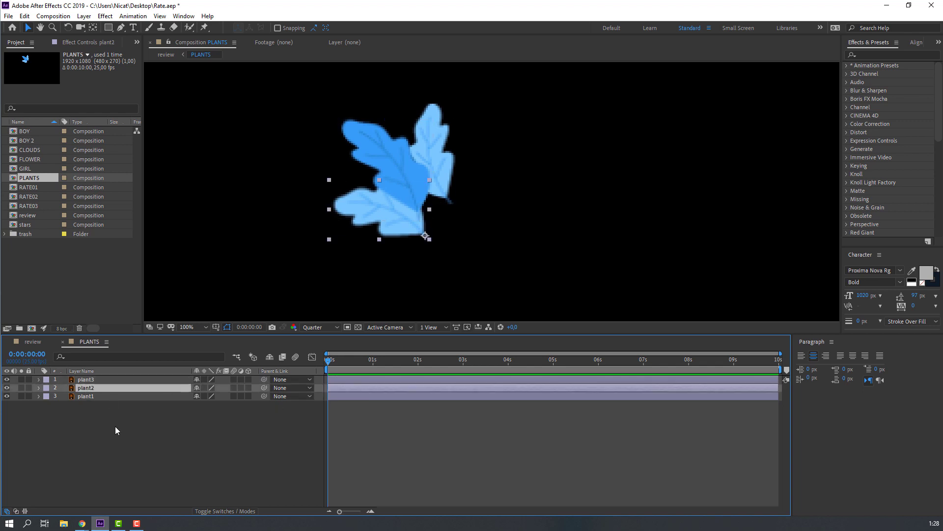
key(r)
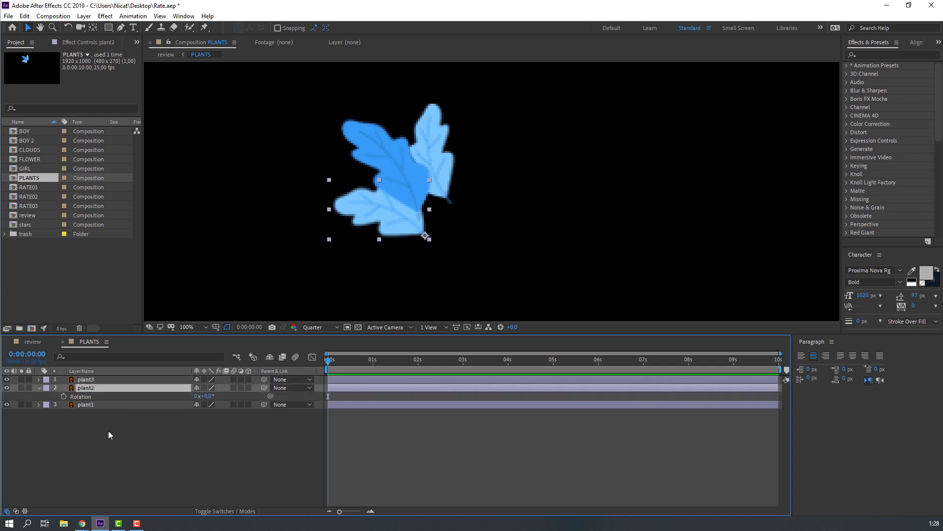
alt+click(64, 397)
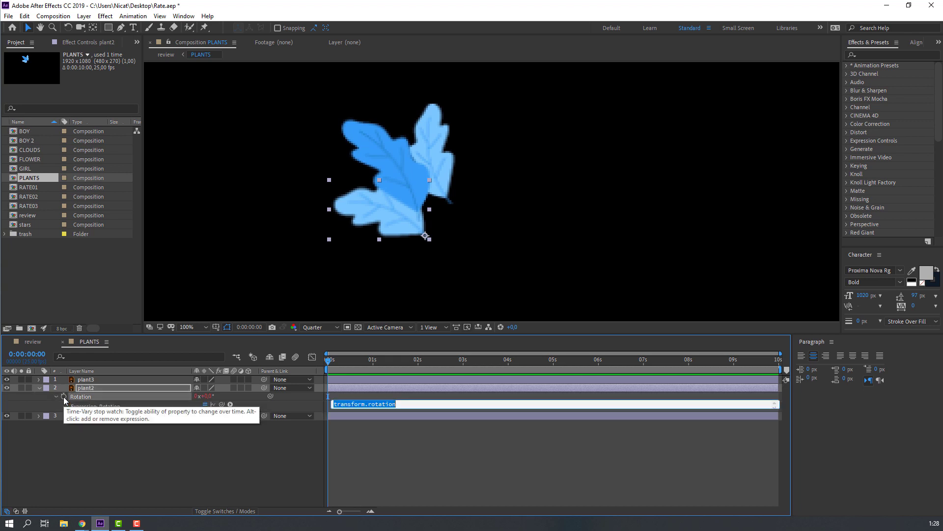
key(ctrl+v)
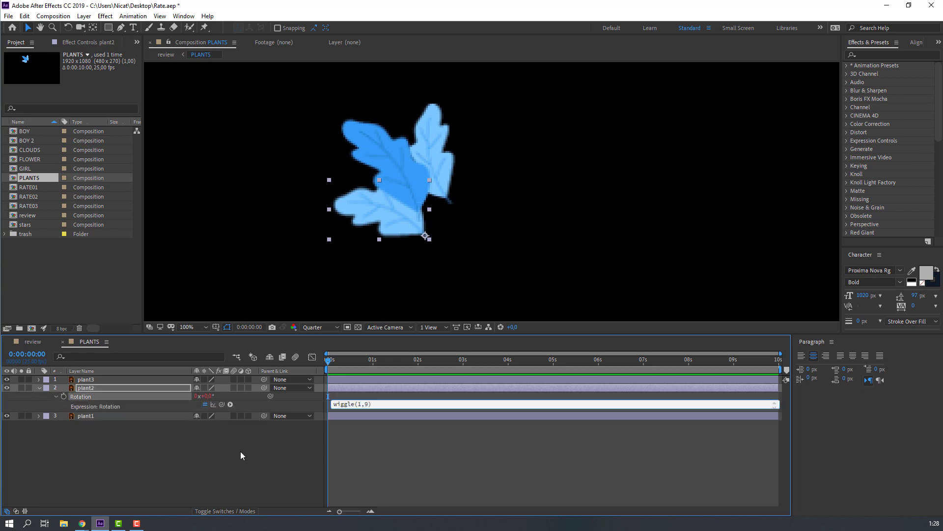
click(166, 450)
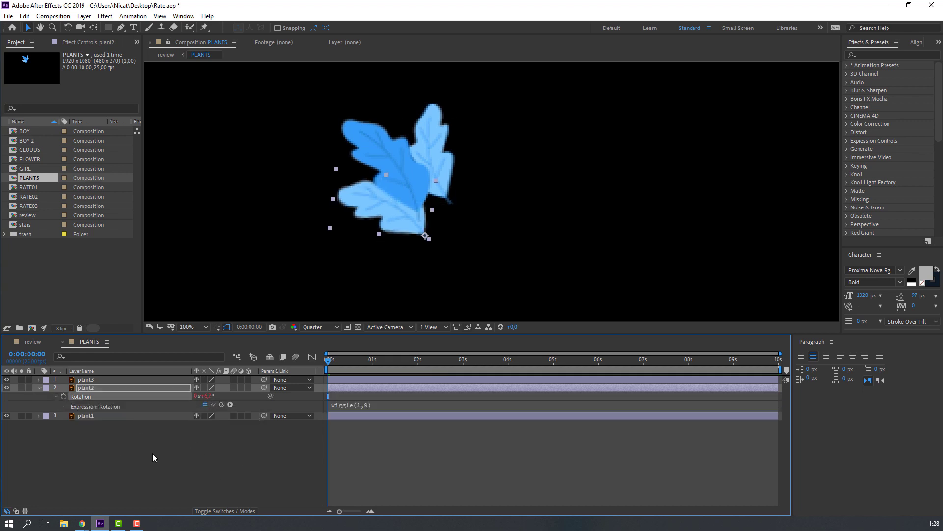
Apply the copied wiggle(1,9) expression to plant1's Rotation.
click(38, 387)
click(86, 396)
key(r)
alt+click(64, 404)
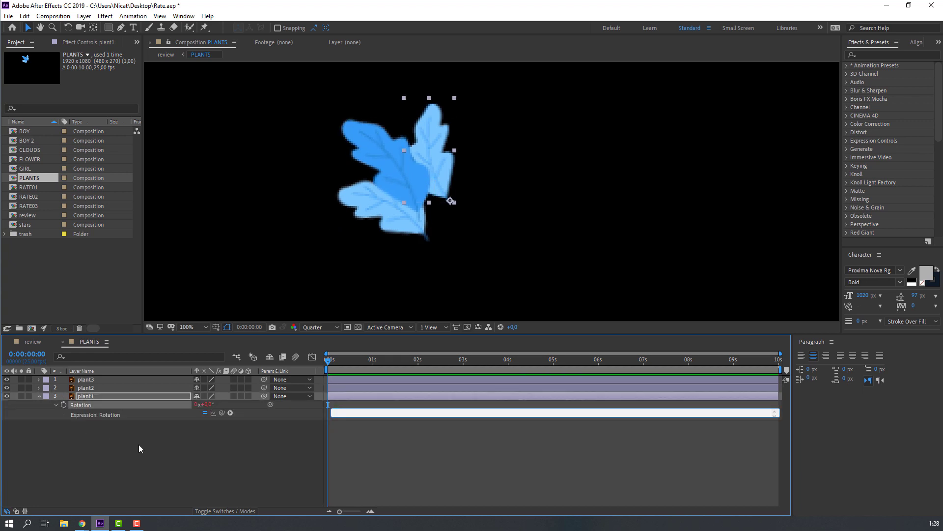
key(ctrl+v)
click(138, 444)
click(39, 396)
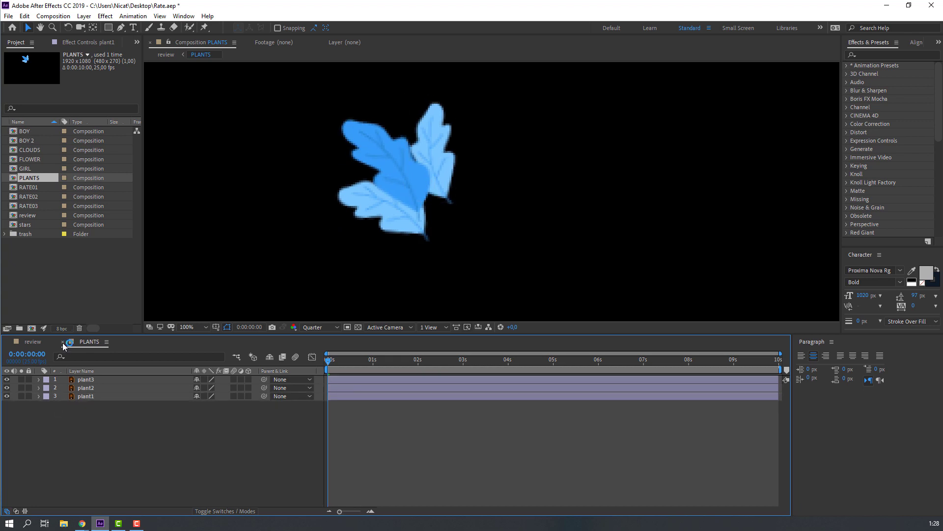
Close PLANTS to check its motion in the review composition, and open the FLOWER composition at its first frame.
click(62, 342)
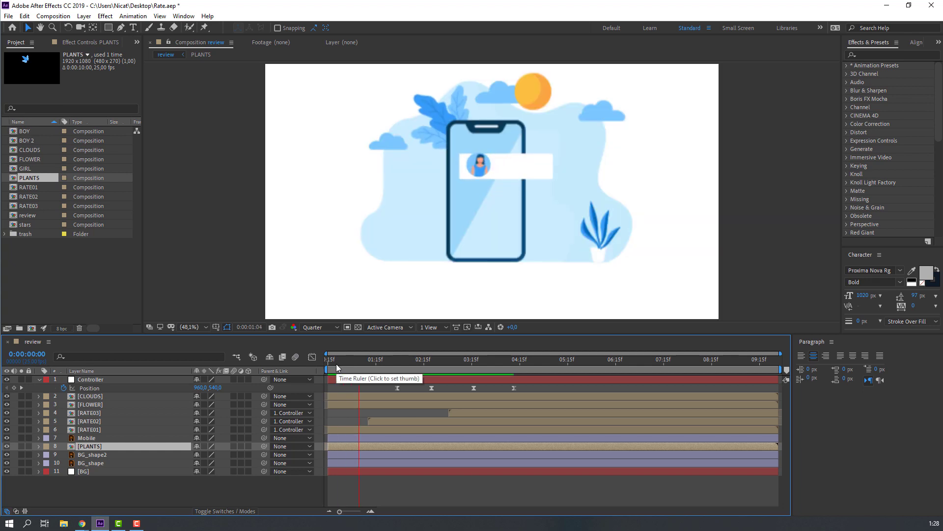
drag(361, 362, 286, 371)
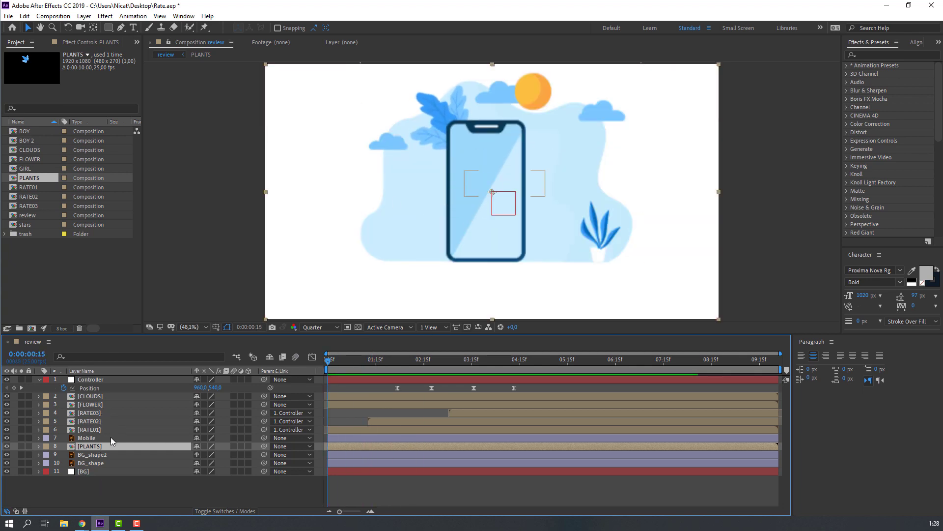
double_click(89, 405)
key(Home)
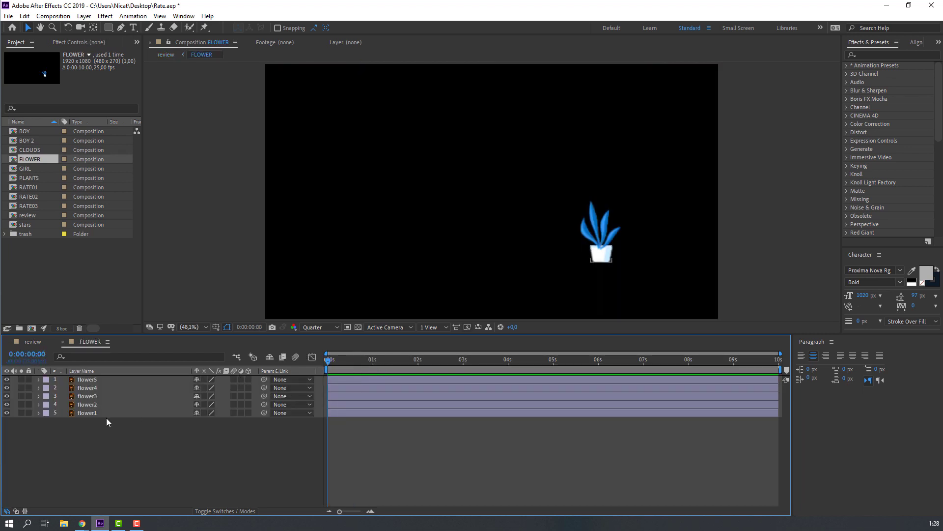
Isolate flower4 and move its anchor point to the base of the leaf.
scroll(462, 228, up, 3)
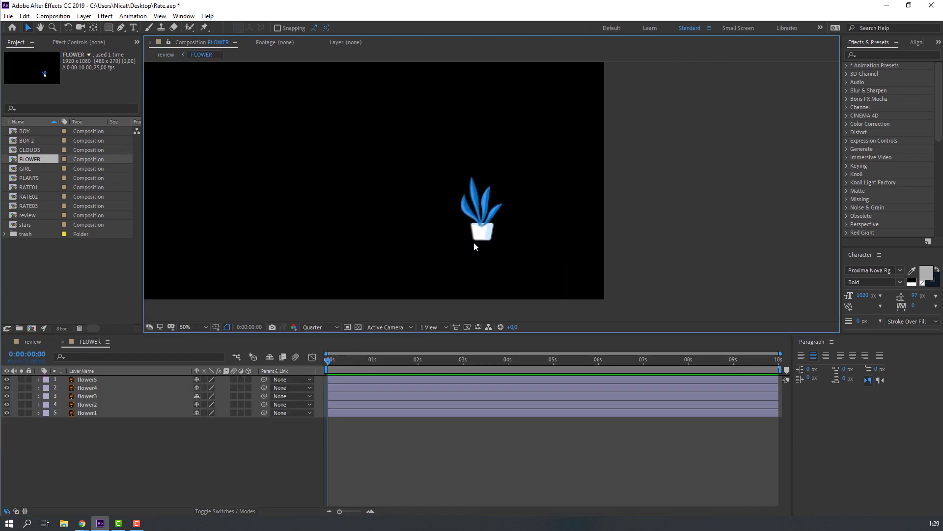
click(451, 234)
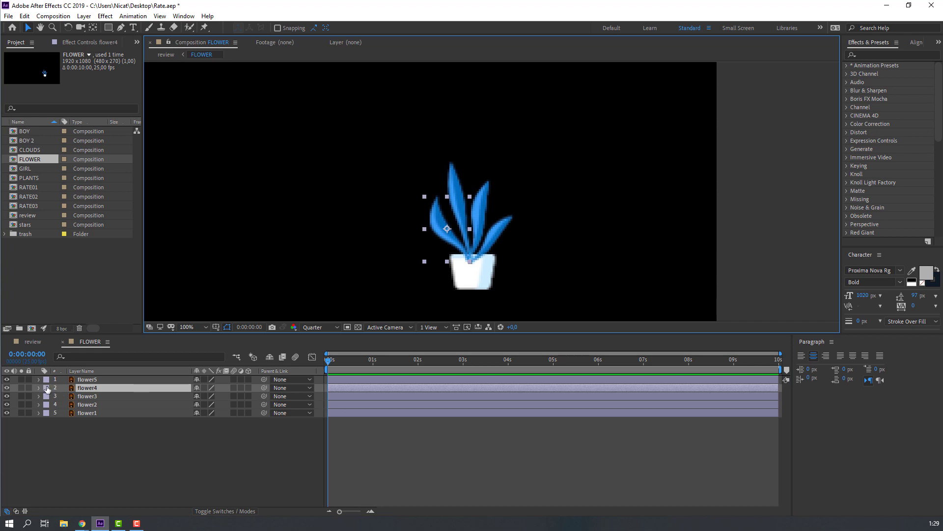
click(22, 388)
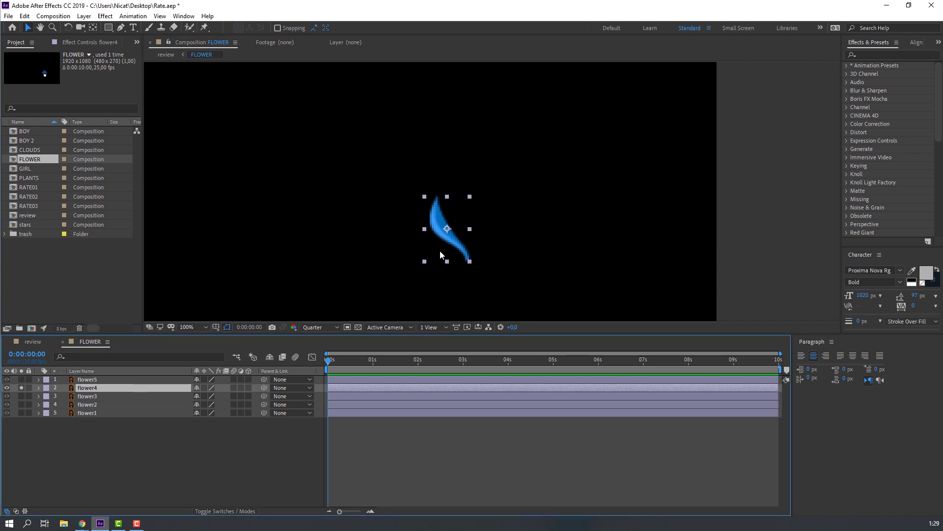
key(y)
drag(447, 228, 469, 261)
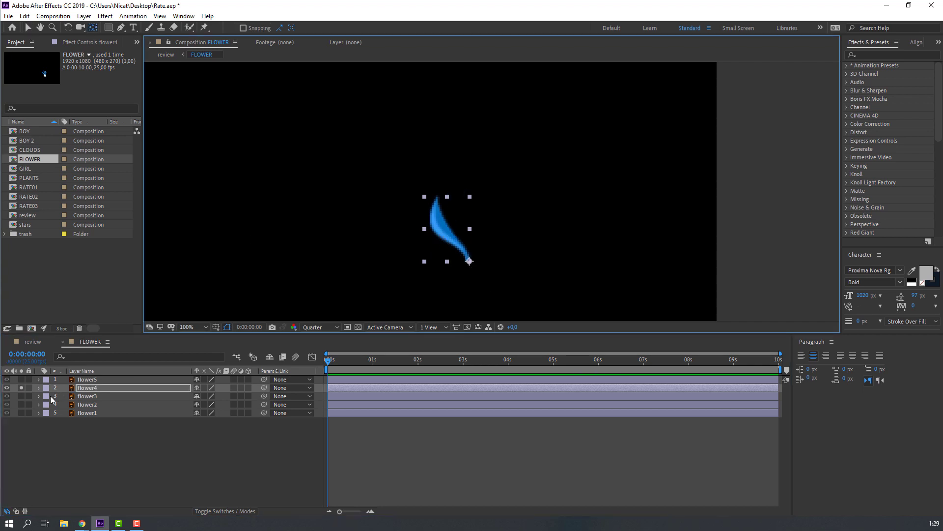
click(21, 388)
Move the anchor points of flower5 and flower2 to their leaf bases, leaving all flower layers shown.
click(87, 379)
click(22, 380)
drag(479, 218, 472, 255)
click(84, 405)
drag(458, 213, 470, 262)
click(85, 414)
click(22, 413)
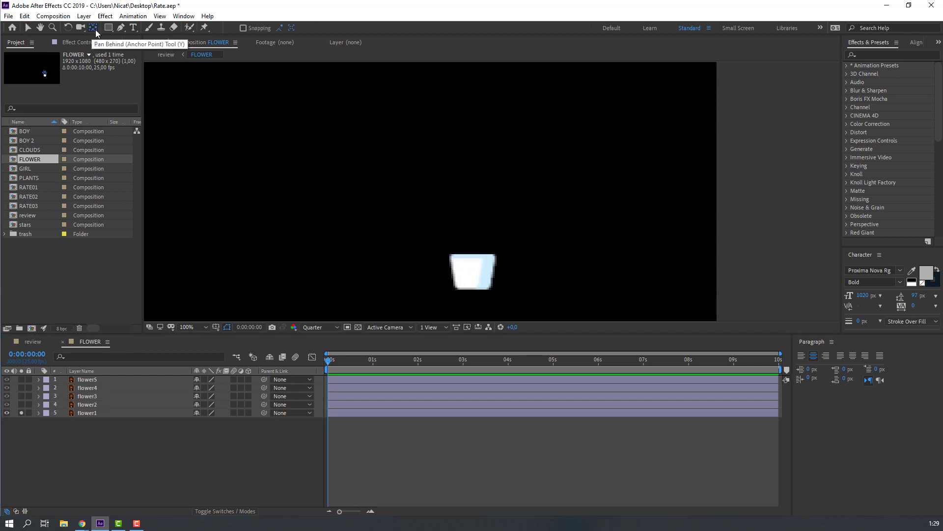
click(28, 28)
click(21, 413)
Add the expression wiggle(1,9) to flower5's Rotation.
click(130, 380)
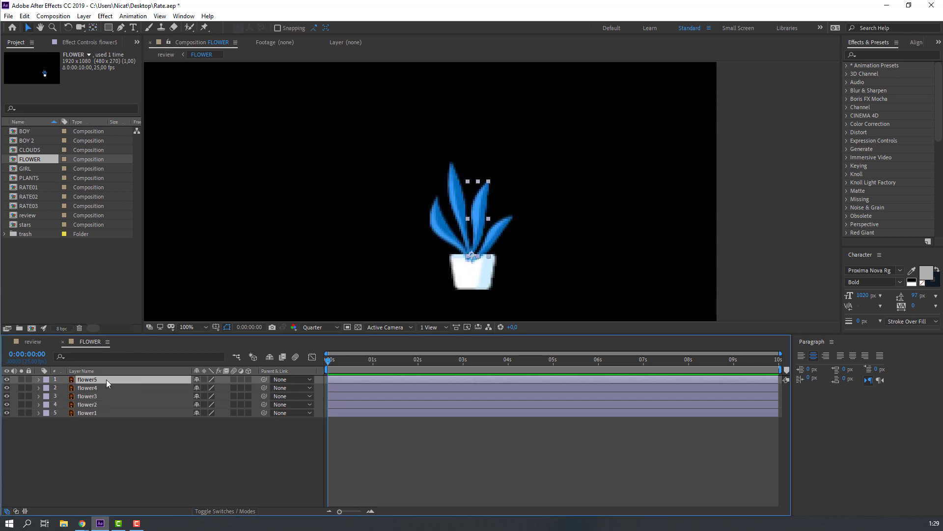
key(r)
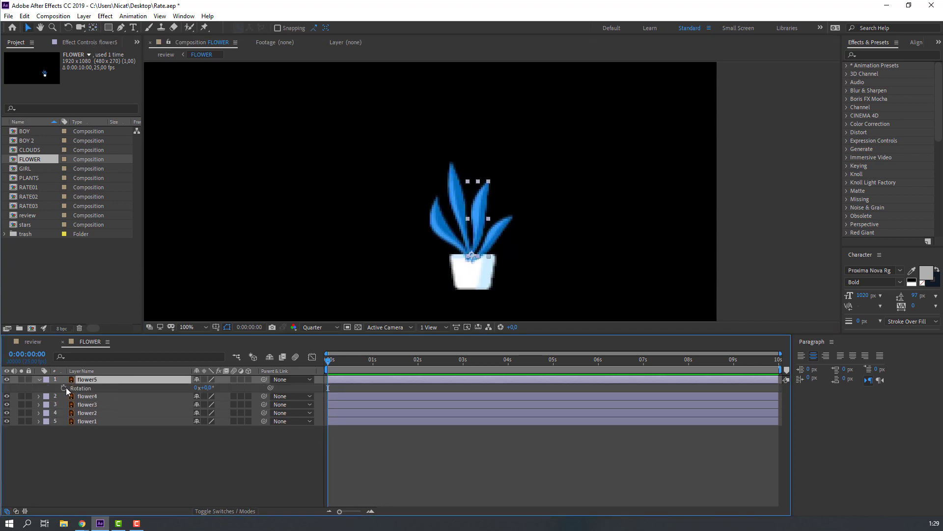
alt+click(63, 387)
text(wiggle(1,9))
click(149, 466)
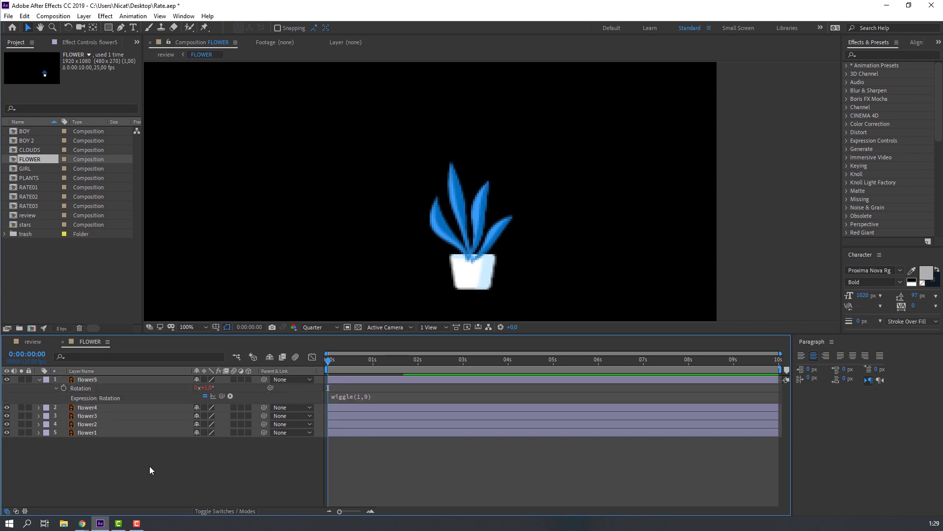
Add the expression wiggle(1,9) to the Rotation of flower4, flower3 and flower2.
click(39, 380)
click(81, 388)
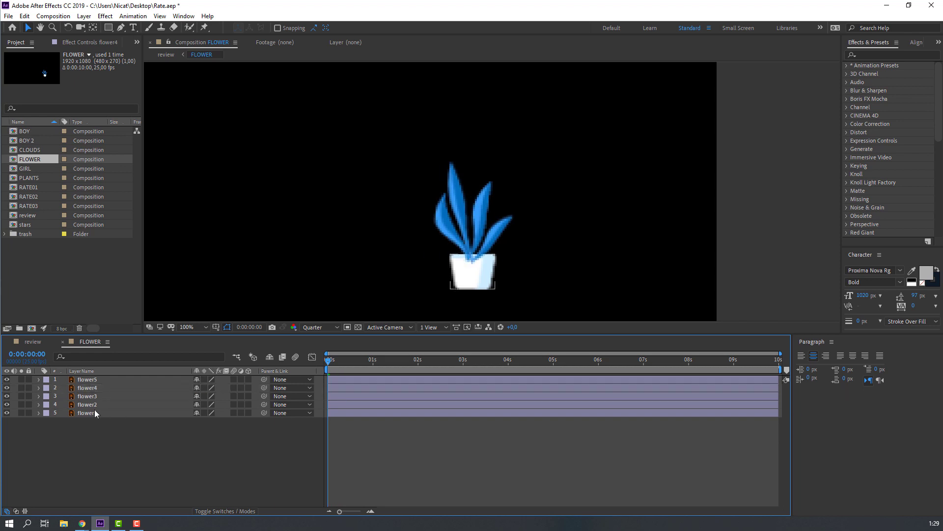
click(87, 396)
key(r)
alt+click(64, 405)
text(wiggle(1,9))
click(87, 461)
click(39, 396)
click(87, 404)
key(r)
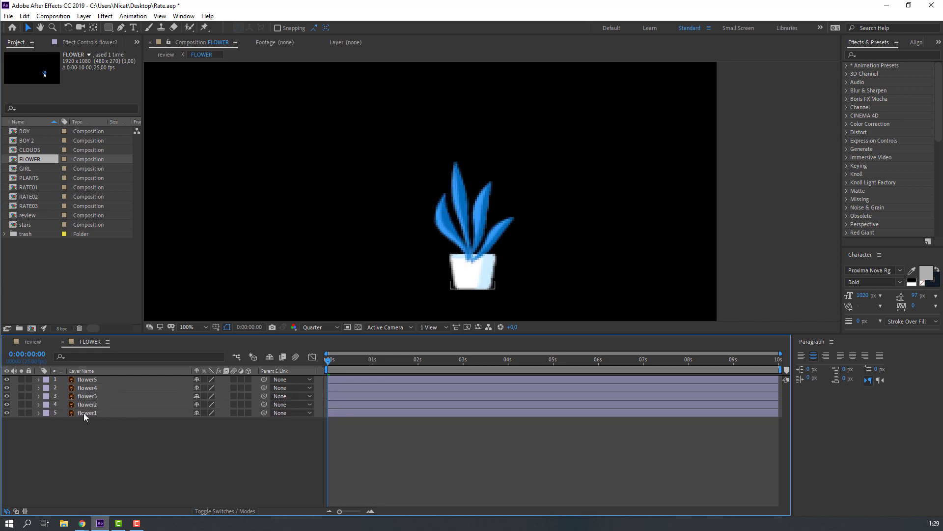
Move the pot layer flower1 above all the leaf layers, and close FLOWER to check its motion in the review composition.
click(84, 413)
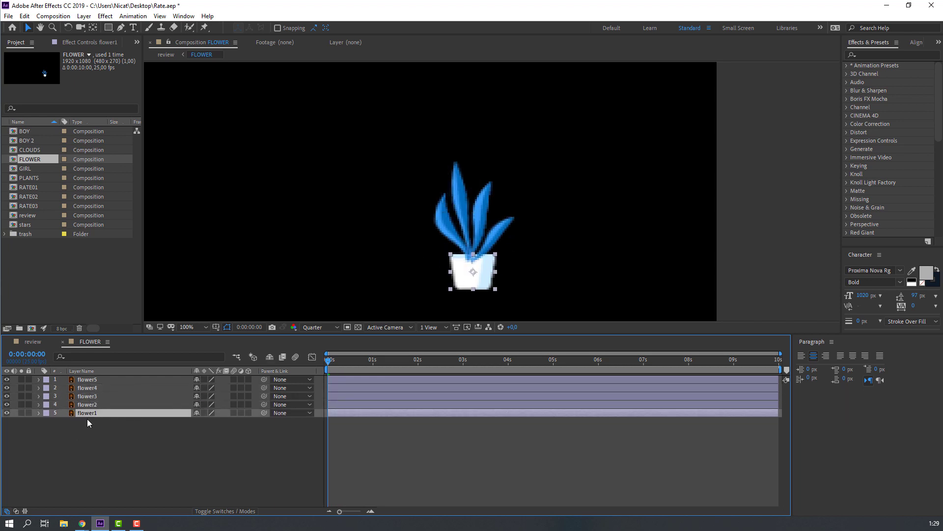
drag(89, 414, 92, 380)
click(92, 447)
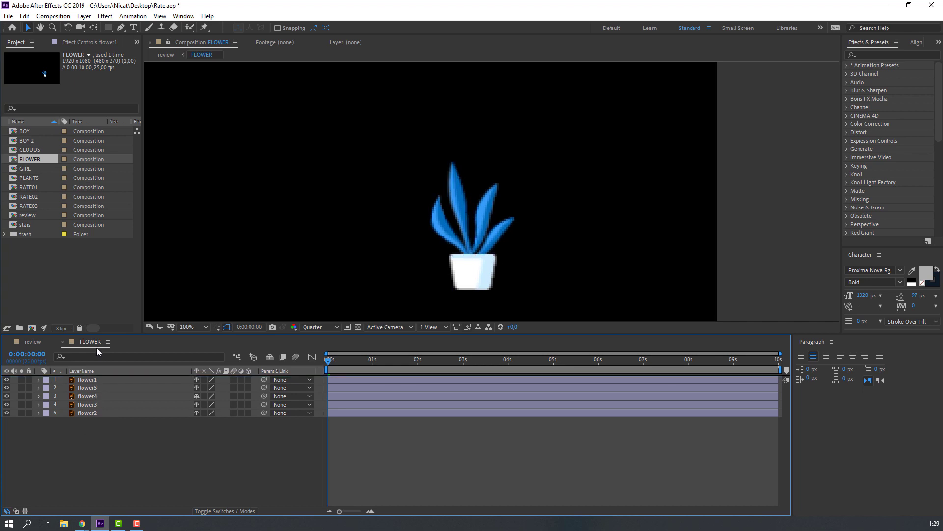
key(space)
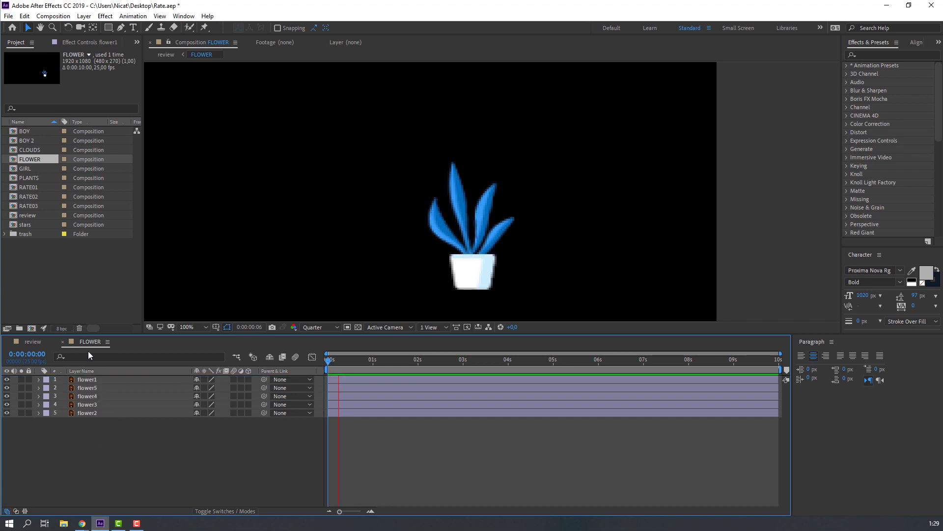
click(62, 341)
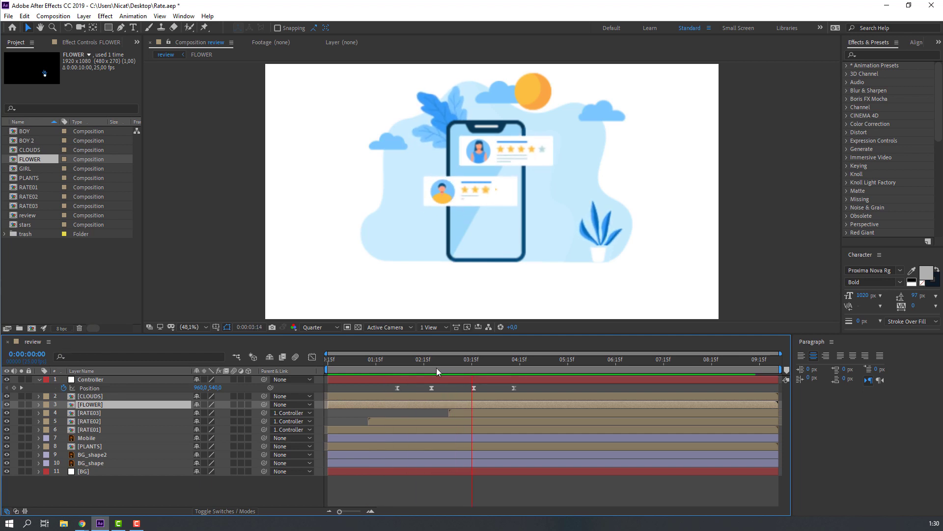
key(space)
Open the CLOUDS composition and set Position keyframes for cloud1, cloud2 and cloud3 at the first frame.
double_click(93, 396)
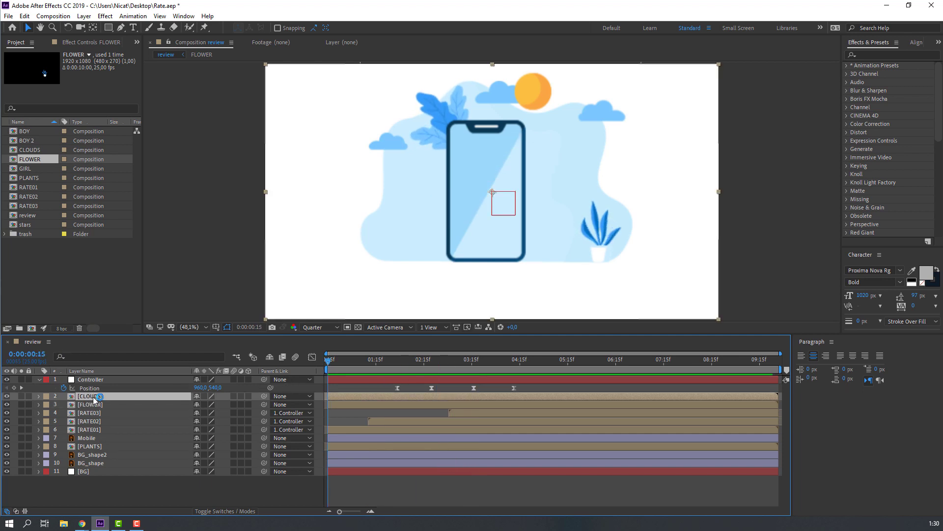
click(388, 143)
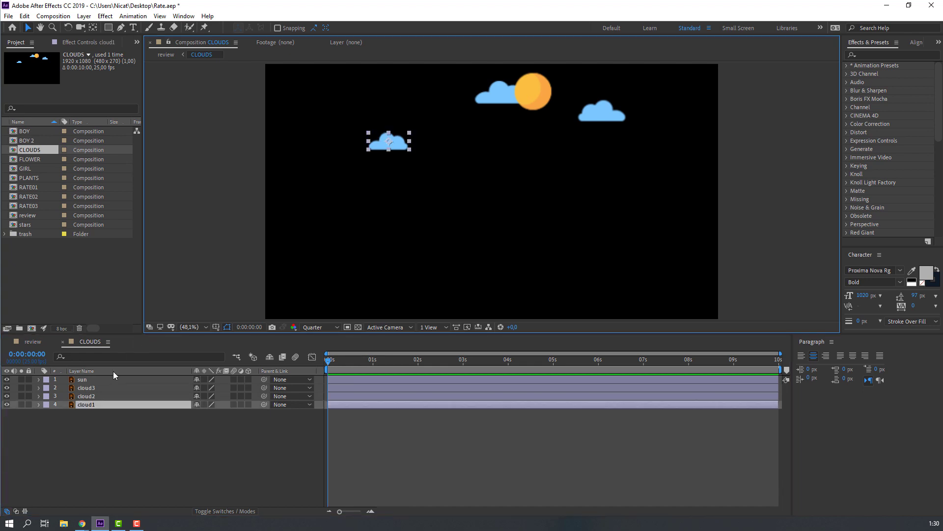
shift+click(500, 95)
shift+click(594, 102)
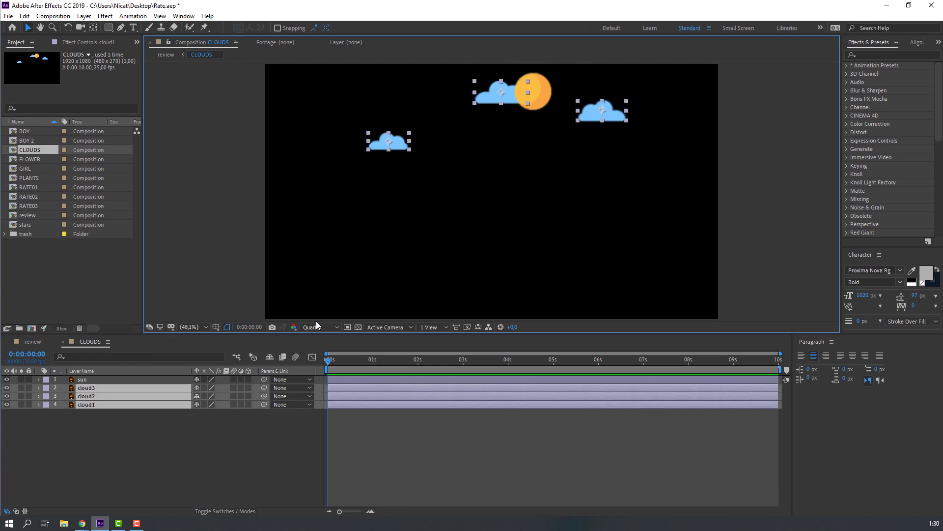
key(p)
click(63, 396)
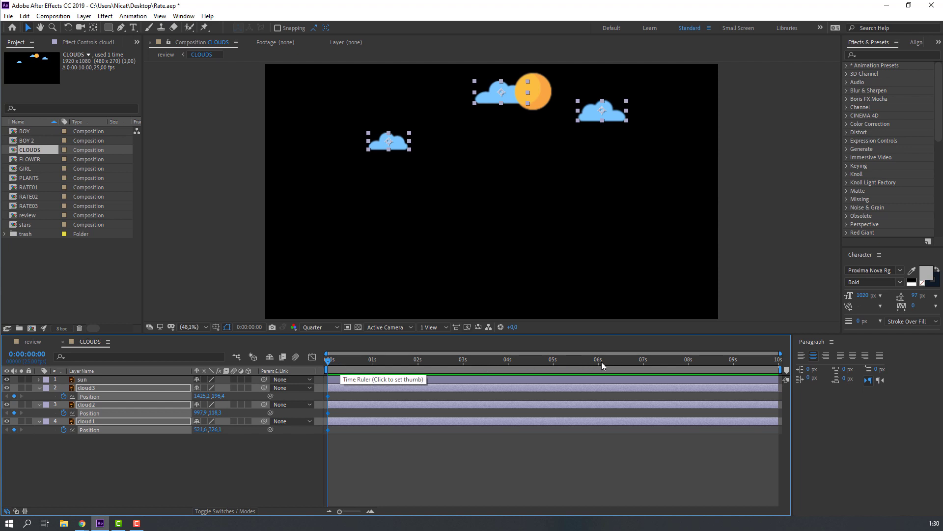
At 6 seconds, shift the X positions of cloud3 to about 1333, cloud2 to about 1050 and cloud1 to about 392, and preview.
drag(601, 361, 598, 358)
click(246, 459)
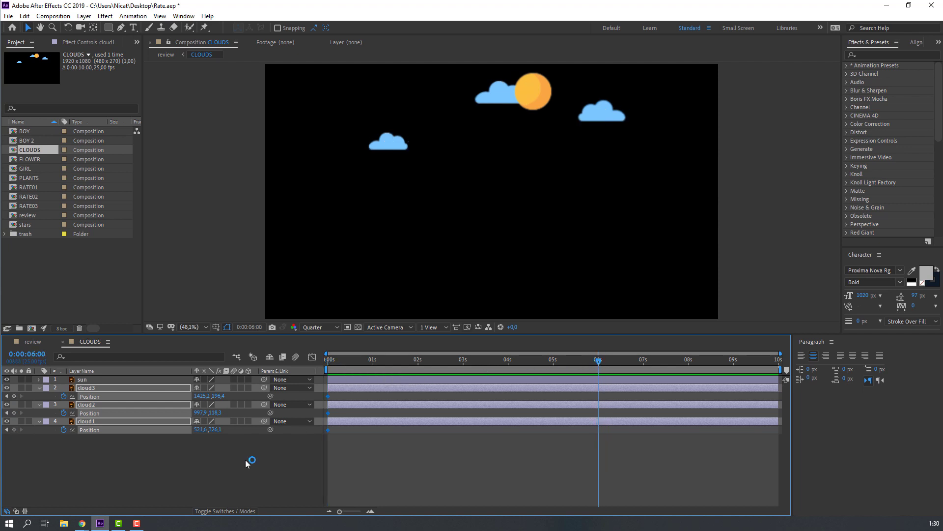
drag(204, 396, 137, 430)
click(158, 473)
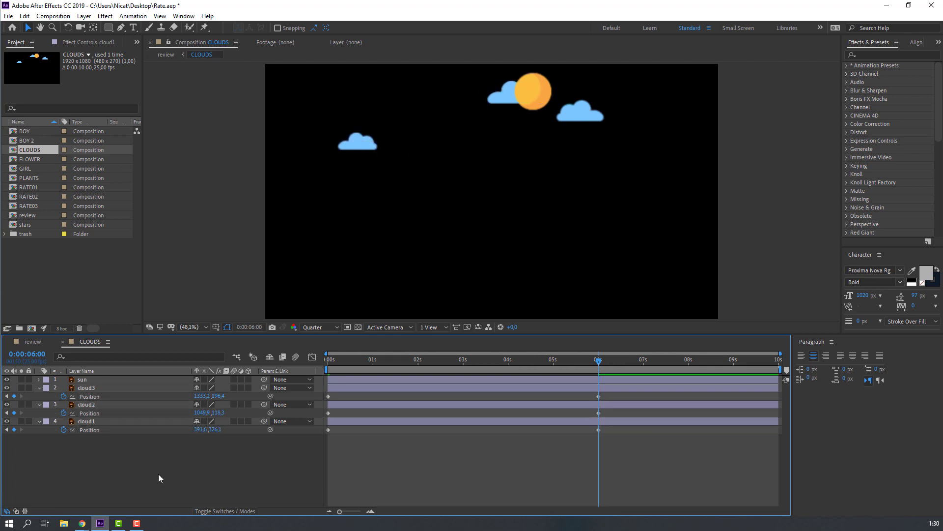
key(space)
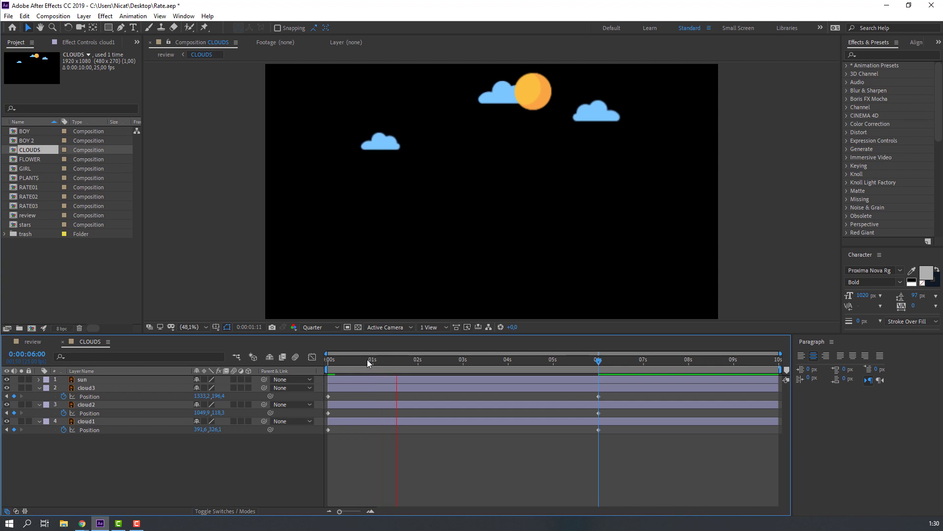
Place the sun layer between cloud2 and cloud1, and set its Position keyframe at the first frame.
drag(367, 359, 326, 359)
click(532, 86)
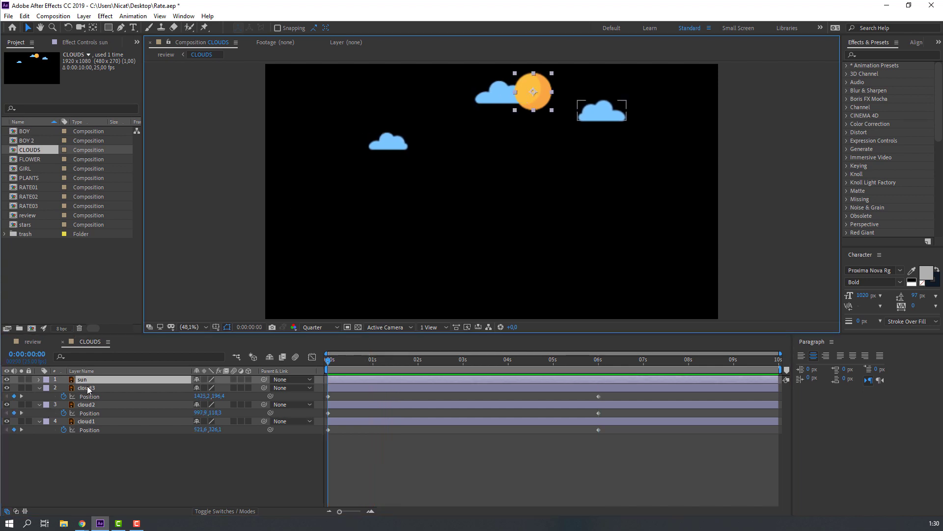
drag(85, 379, 91, 410)
key(p)
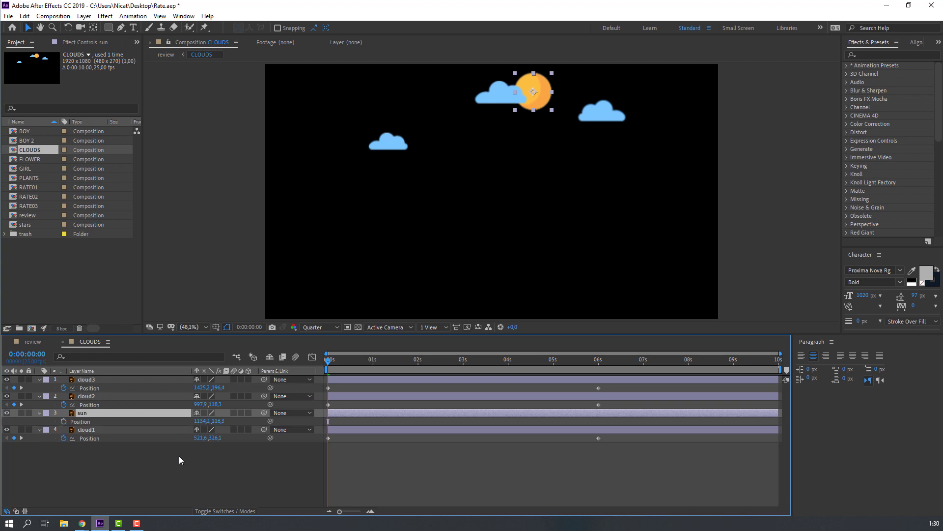
click(80, 421)
At 0:00:05:24, raise the sun to a Y position of about 94, and close CLOUDS to preview the review composition.
drag(403, 355, 597, 369)
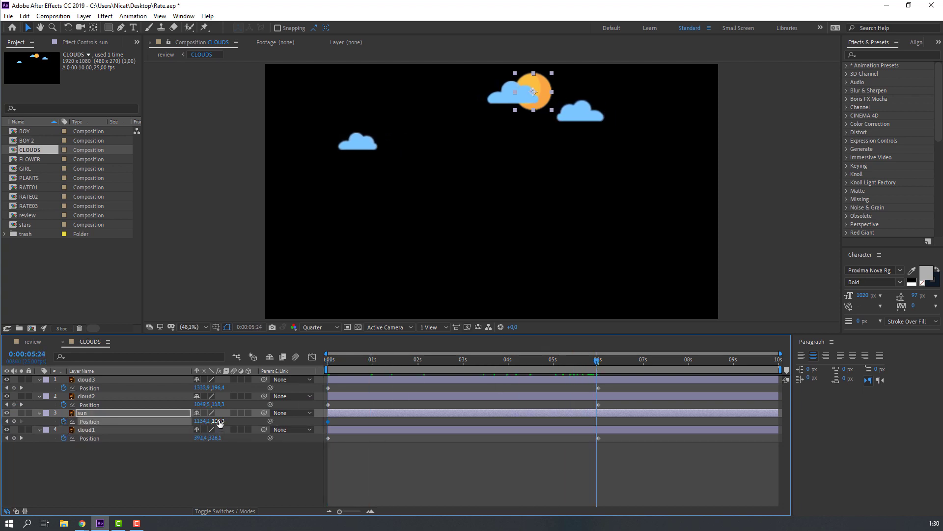
drag(220, 424, 216, 421)
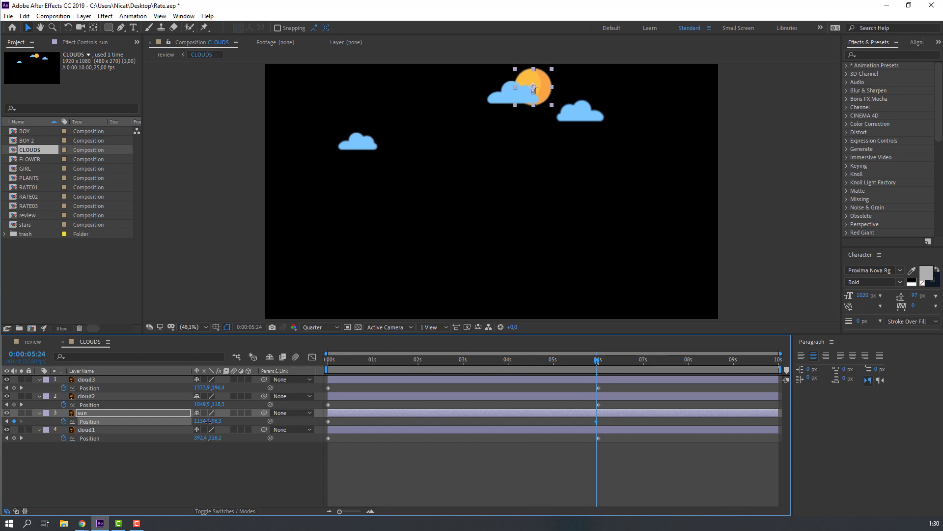
key(space)
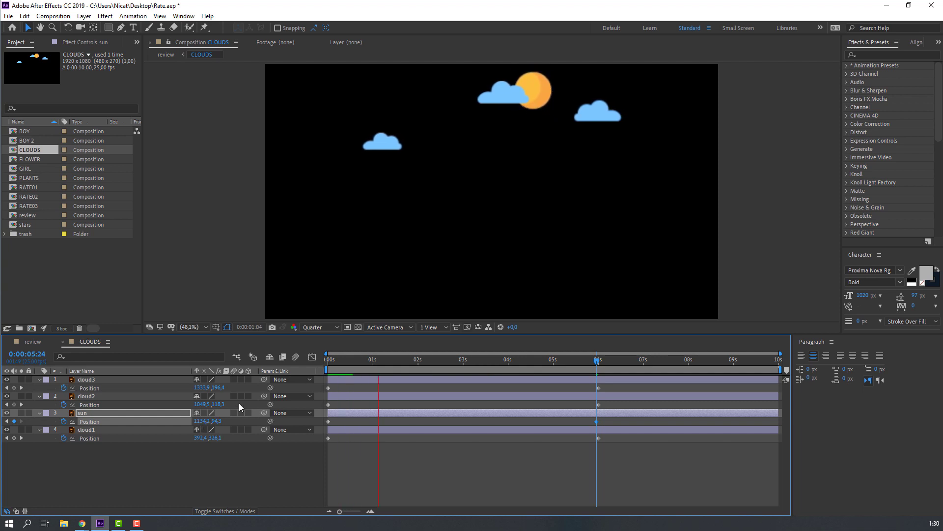
click(63, 341)
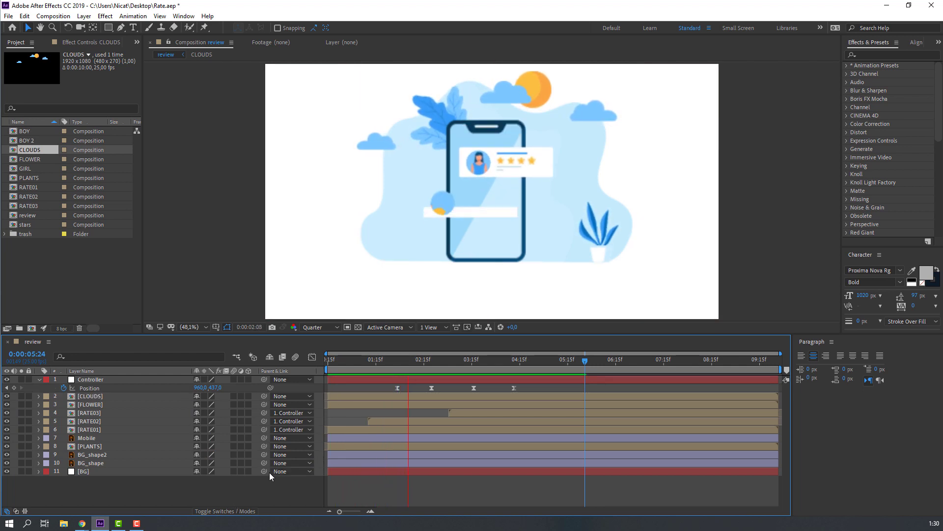
Apply the Wave Warp effect to BG_shape with a Wave Width of 161, and preview the motion.
click(94, 463)
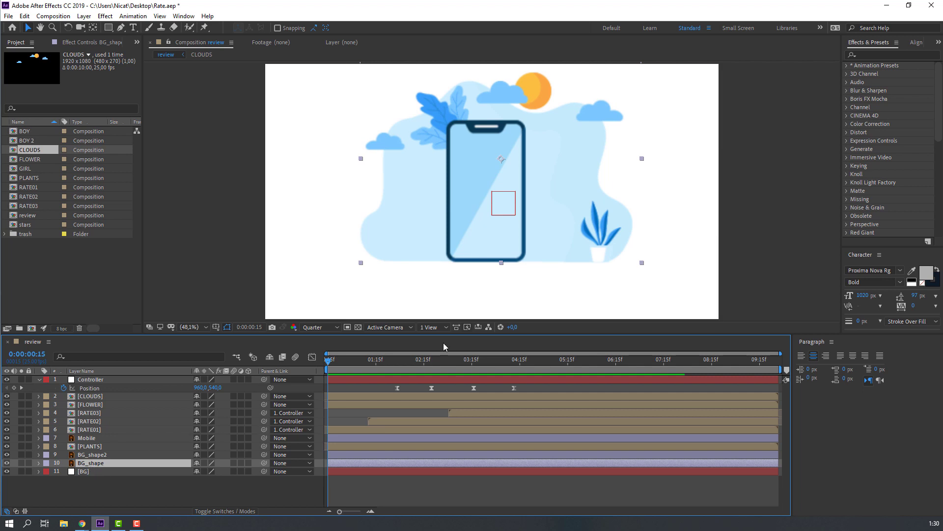
click(881, 55)
text(wave)
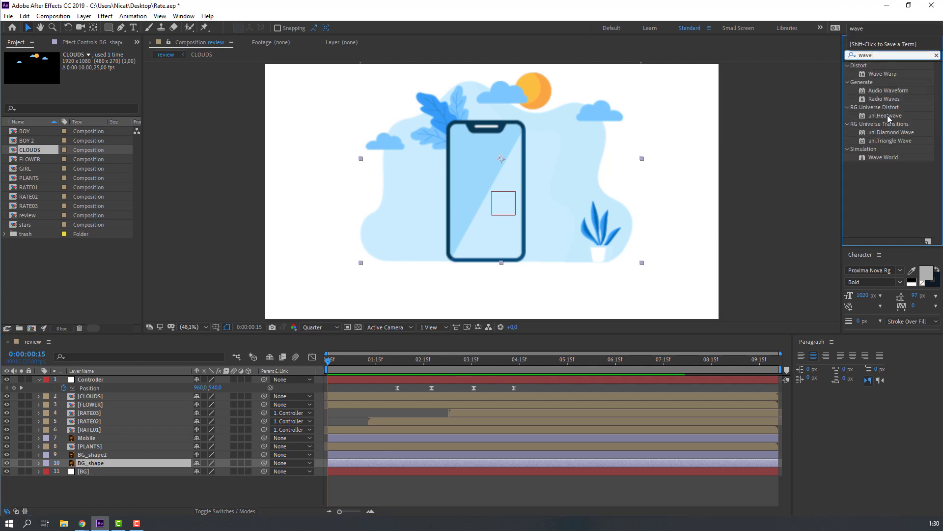
click(885, 74)
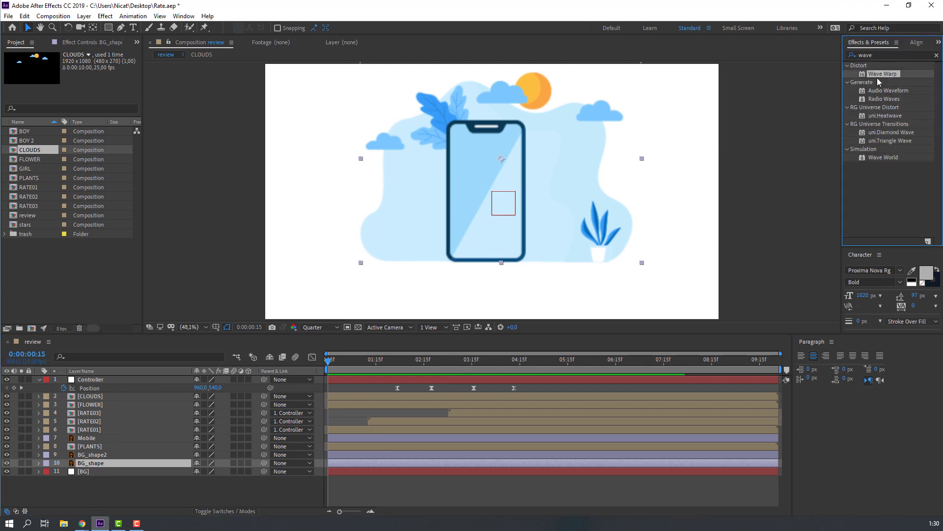
drag(858, 88, 105, 465)
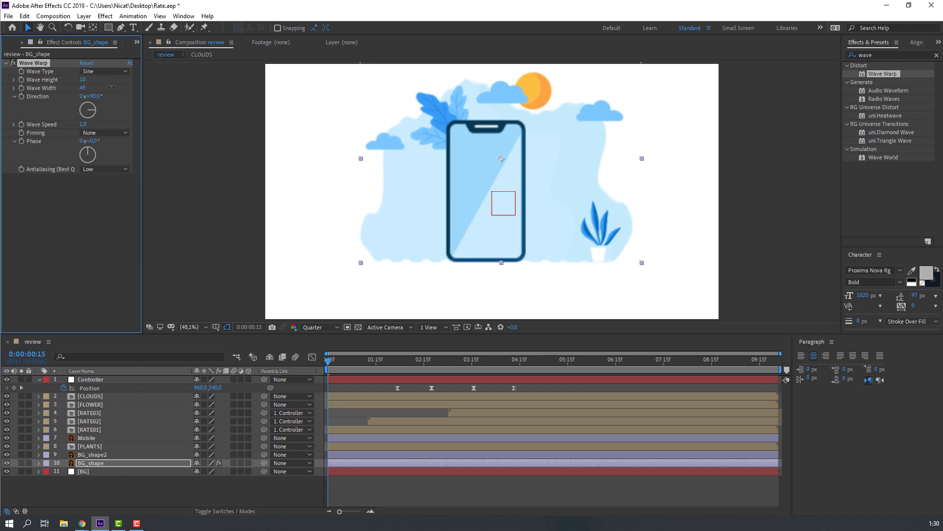
key(space)
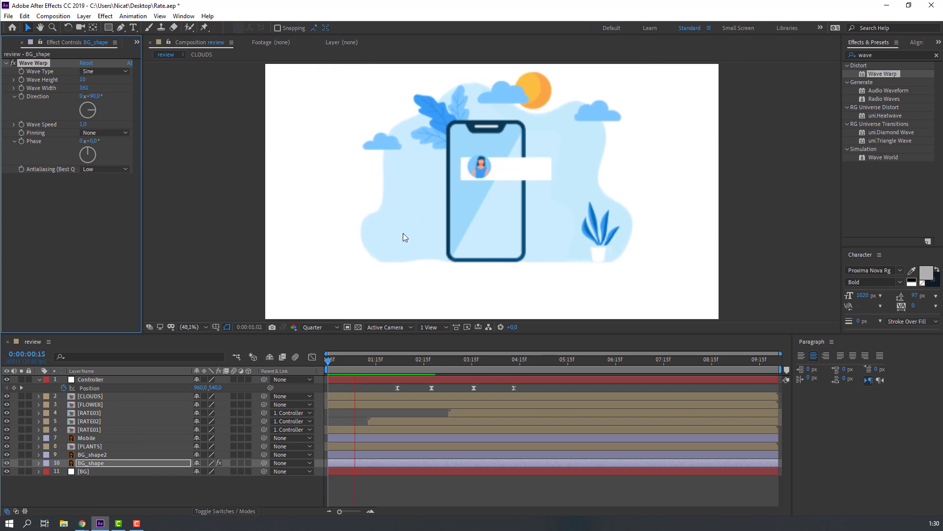
click(322, 365)
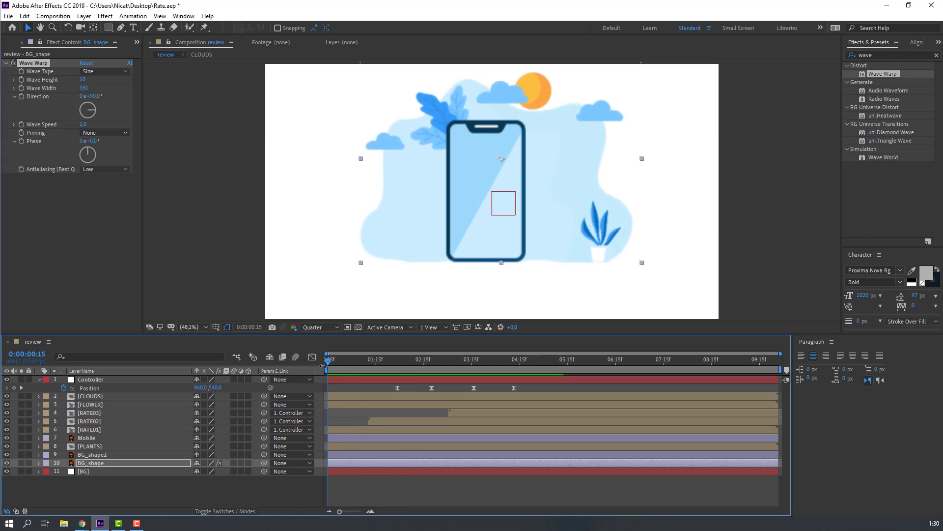
Apply Wave Warp to BG_shape2 with a Wave Width of 150, preview it, and collapse the layer properties.
click(102, 455)
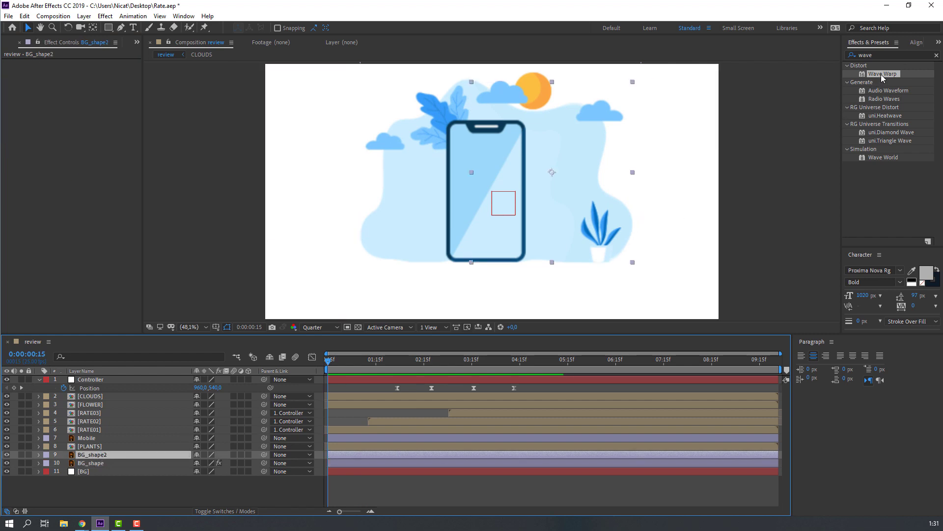
drag(882, 77, 93, 455)
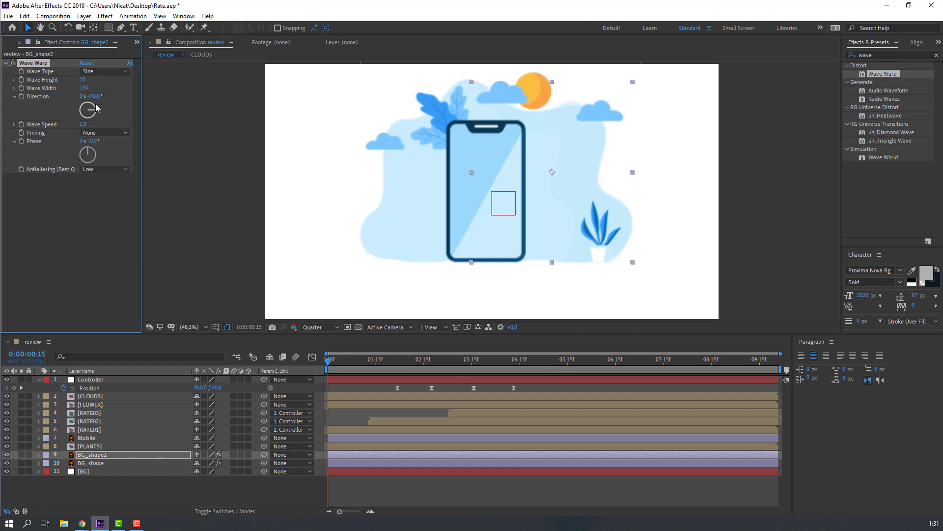
key(space)
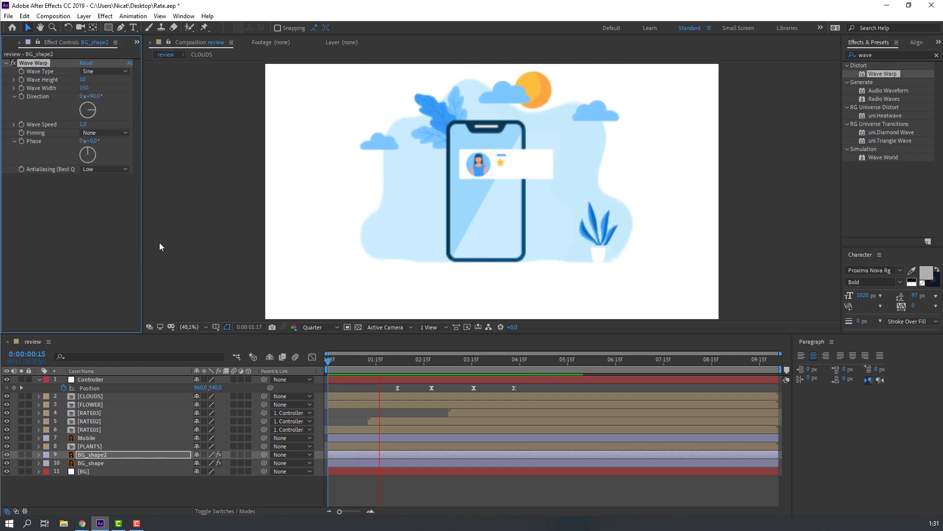
click(135, 492)
key(u)
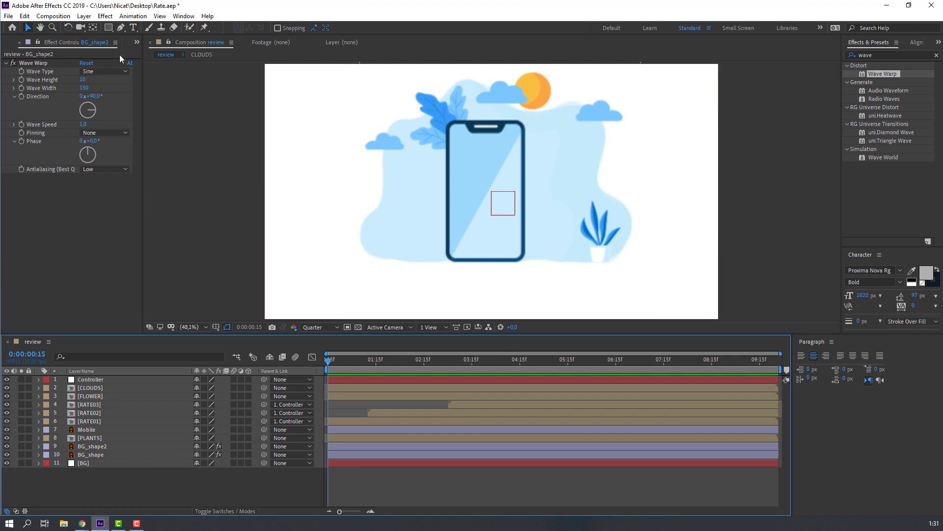
Draw a wide, flat ellipse at the base of the phone with the Ellipse tool and remove its stroke.
click(108, 27)
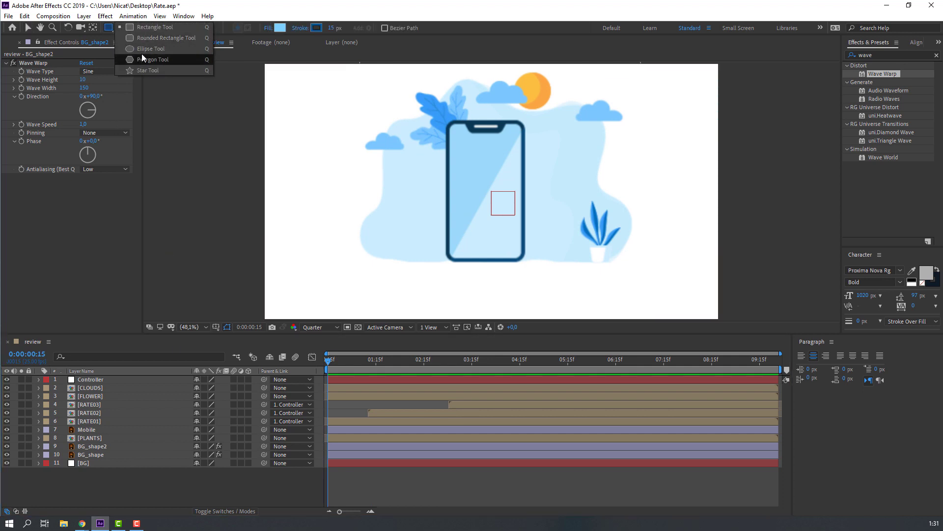
click(143, 50)
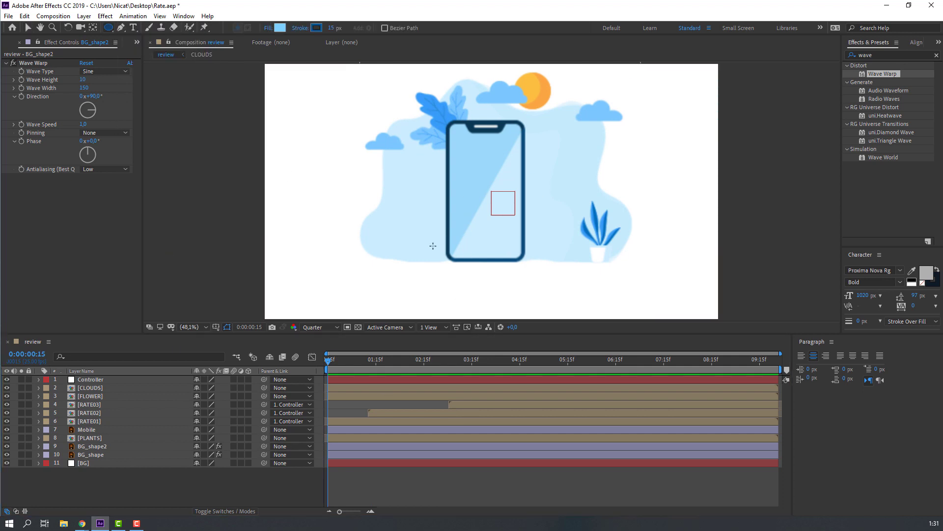
drag(417, 253, 554, 266)
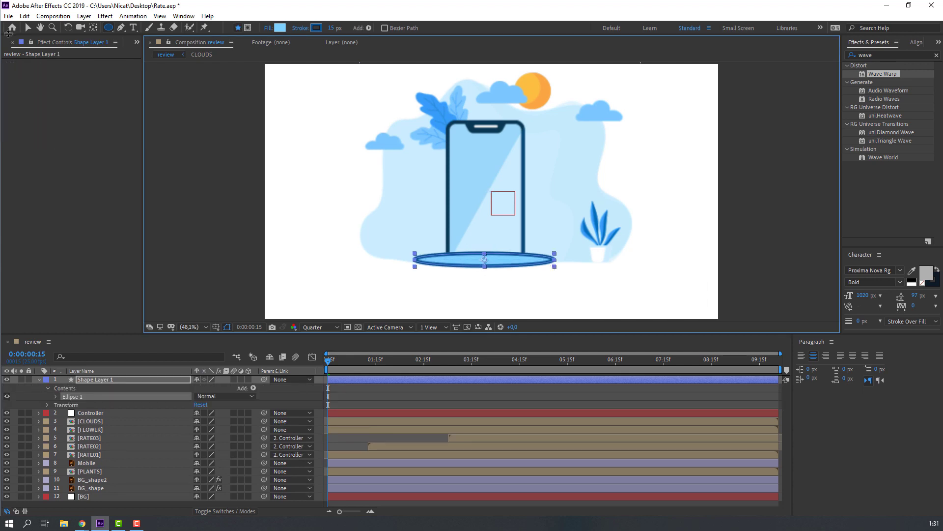
click(26, 25)
click(380, 29)
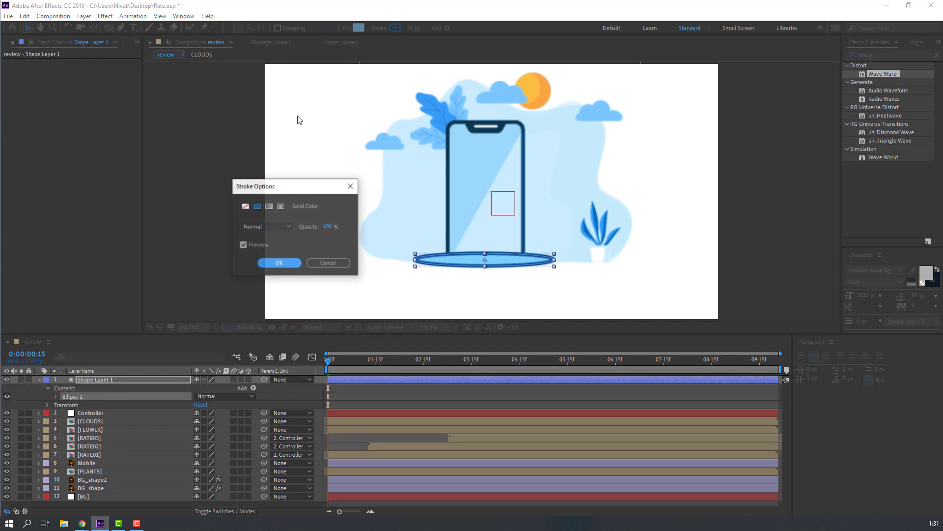
click(240, 206)
click(279, 262)
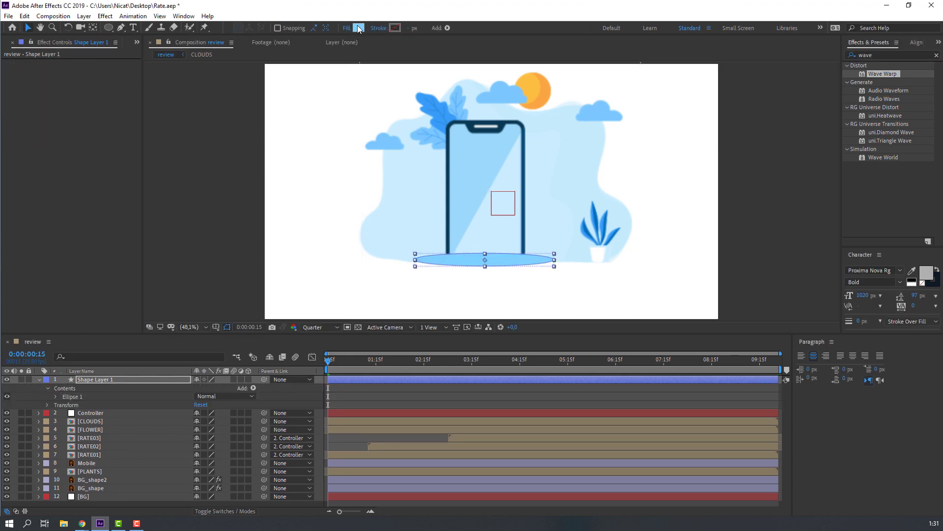
Change the ellipse's fill color to 63B7F5.
click(358, 28)
click(251, 255)
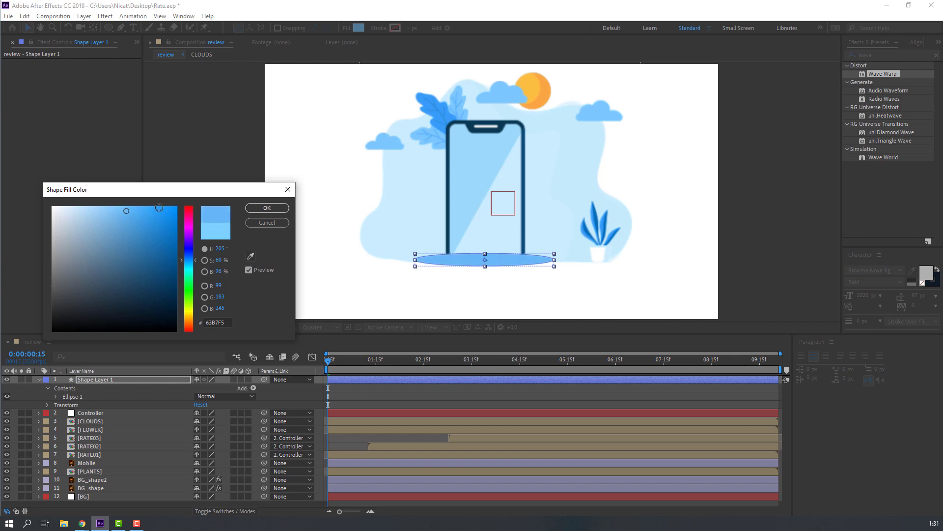
click(264, 208)
Move the ellipse's shape layer directly below the Mobile layer, clear the selection, and preview the composition.
drag(93, 380, 114, 444)
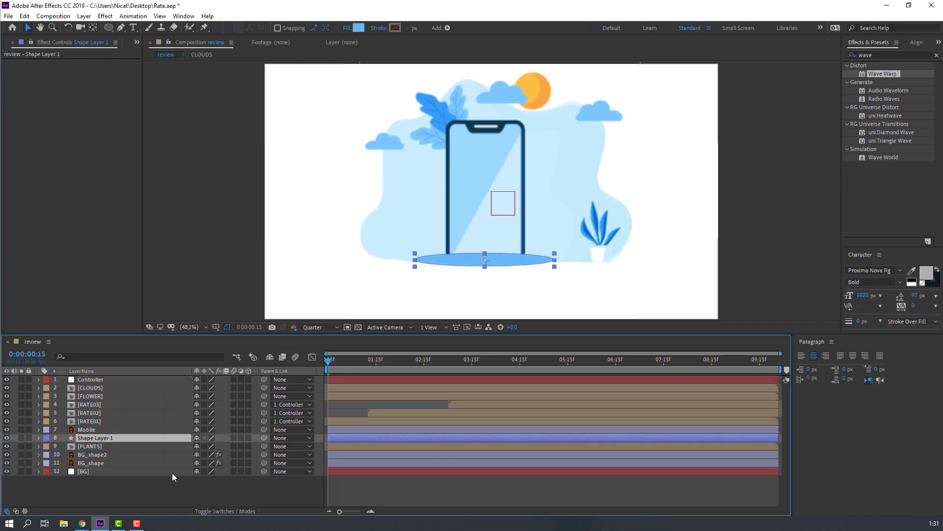
click(172, 486)
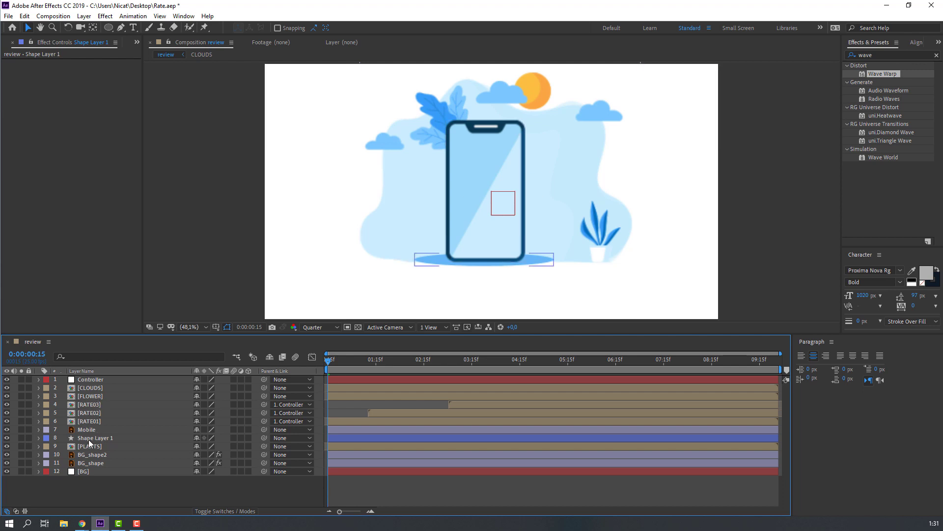
click(89, 438)
click(162, 472)
click(167, 495)
key(space)
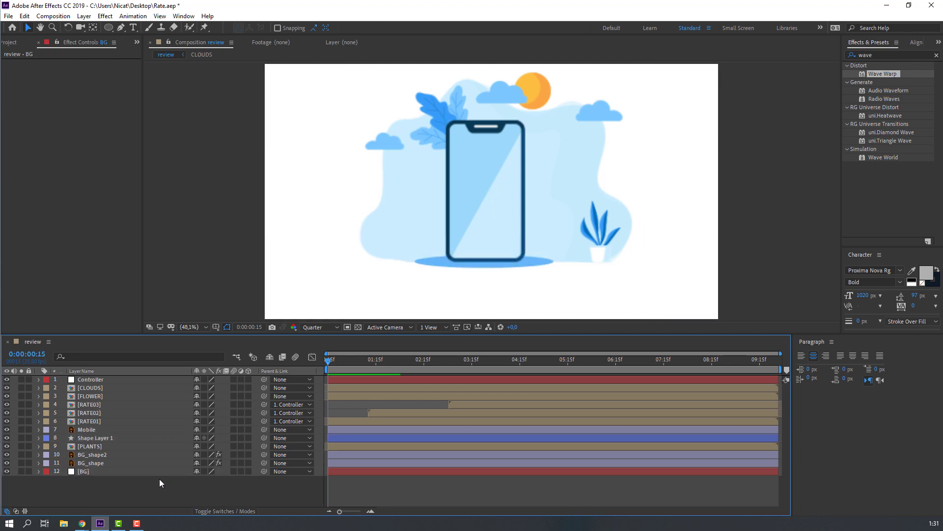